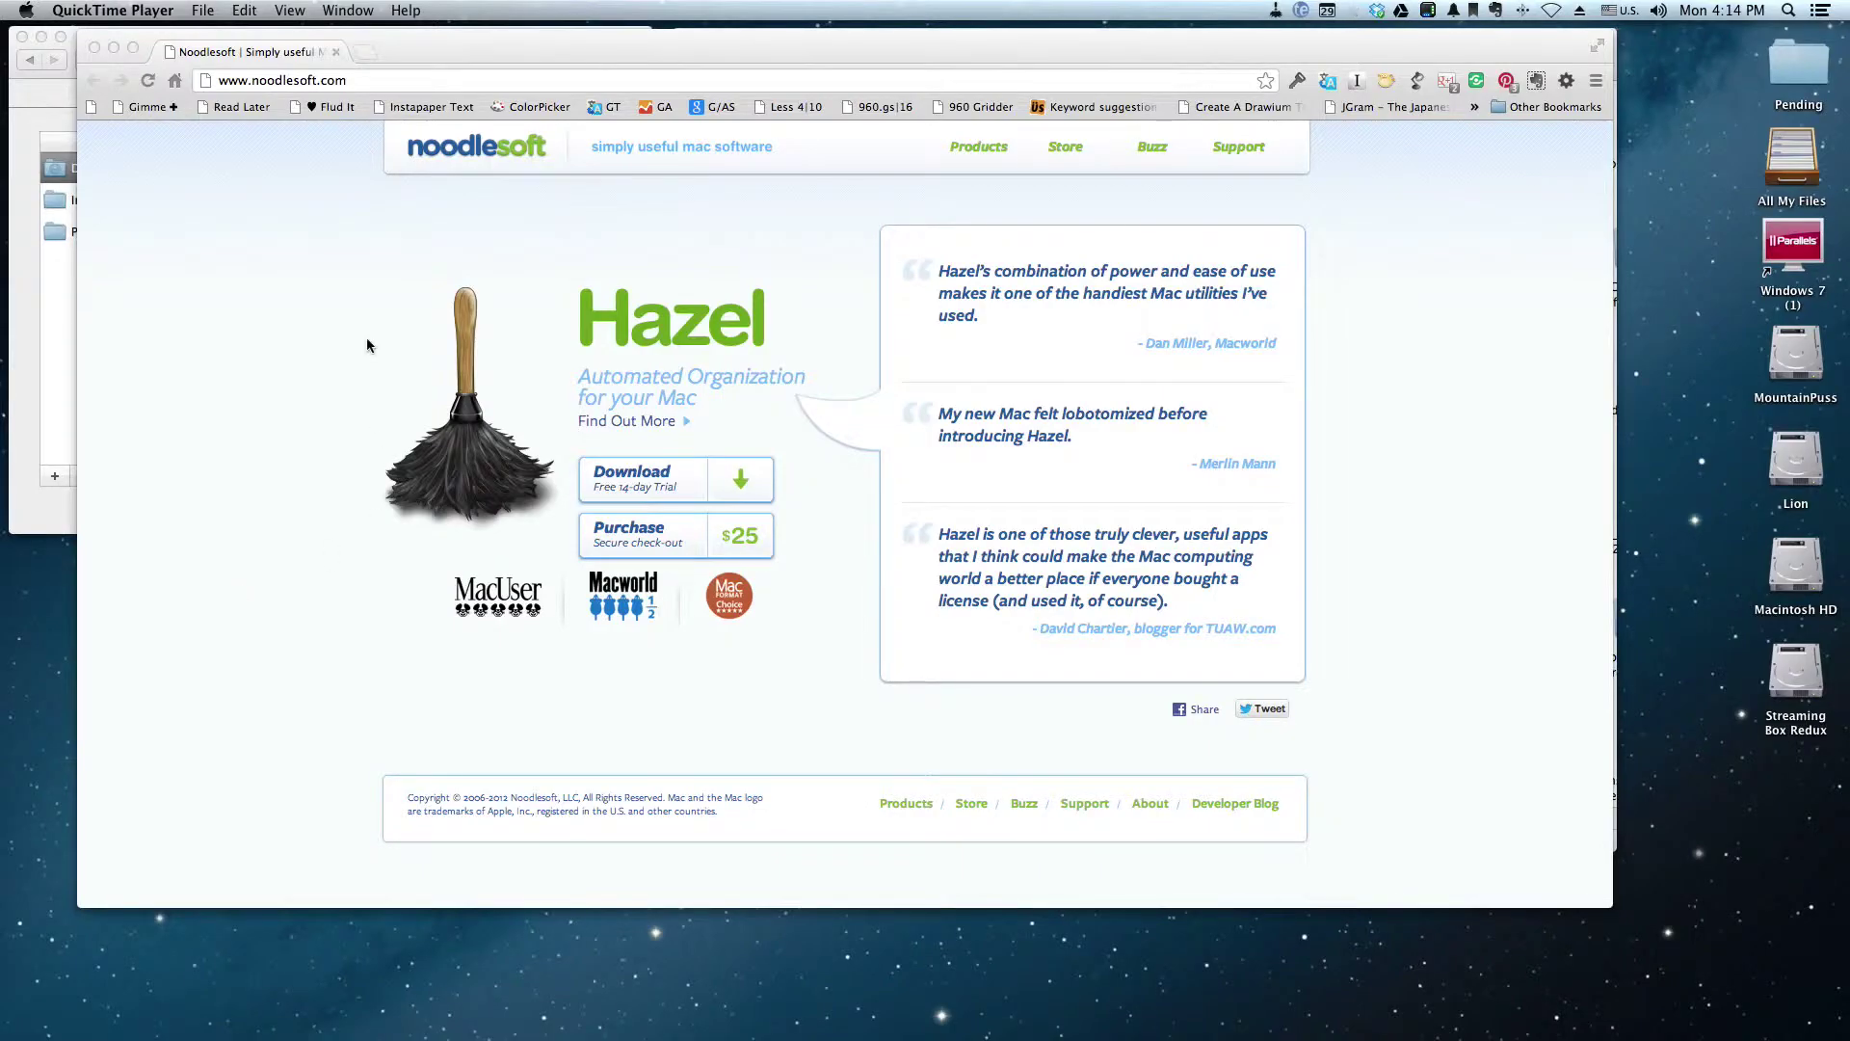
- Drag the Chrome Hazel page down-left and bring the Finder Downloads window to the front
left_click_drag(500, 60, 487, 113)
left_click(776, 39)
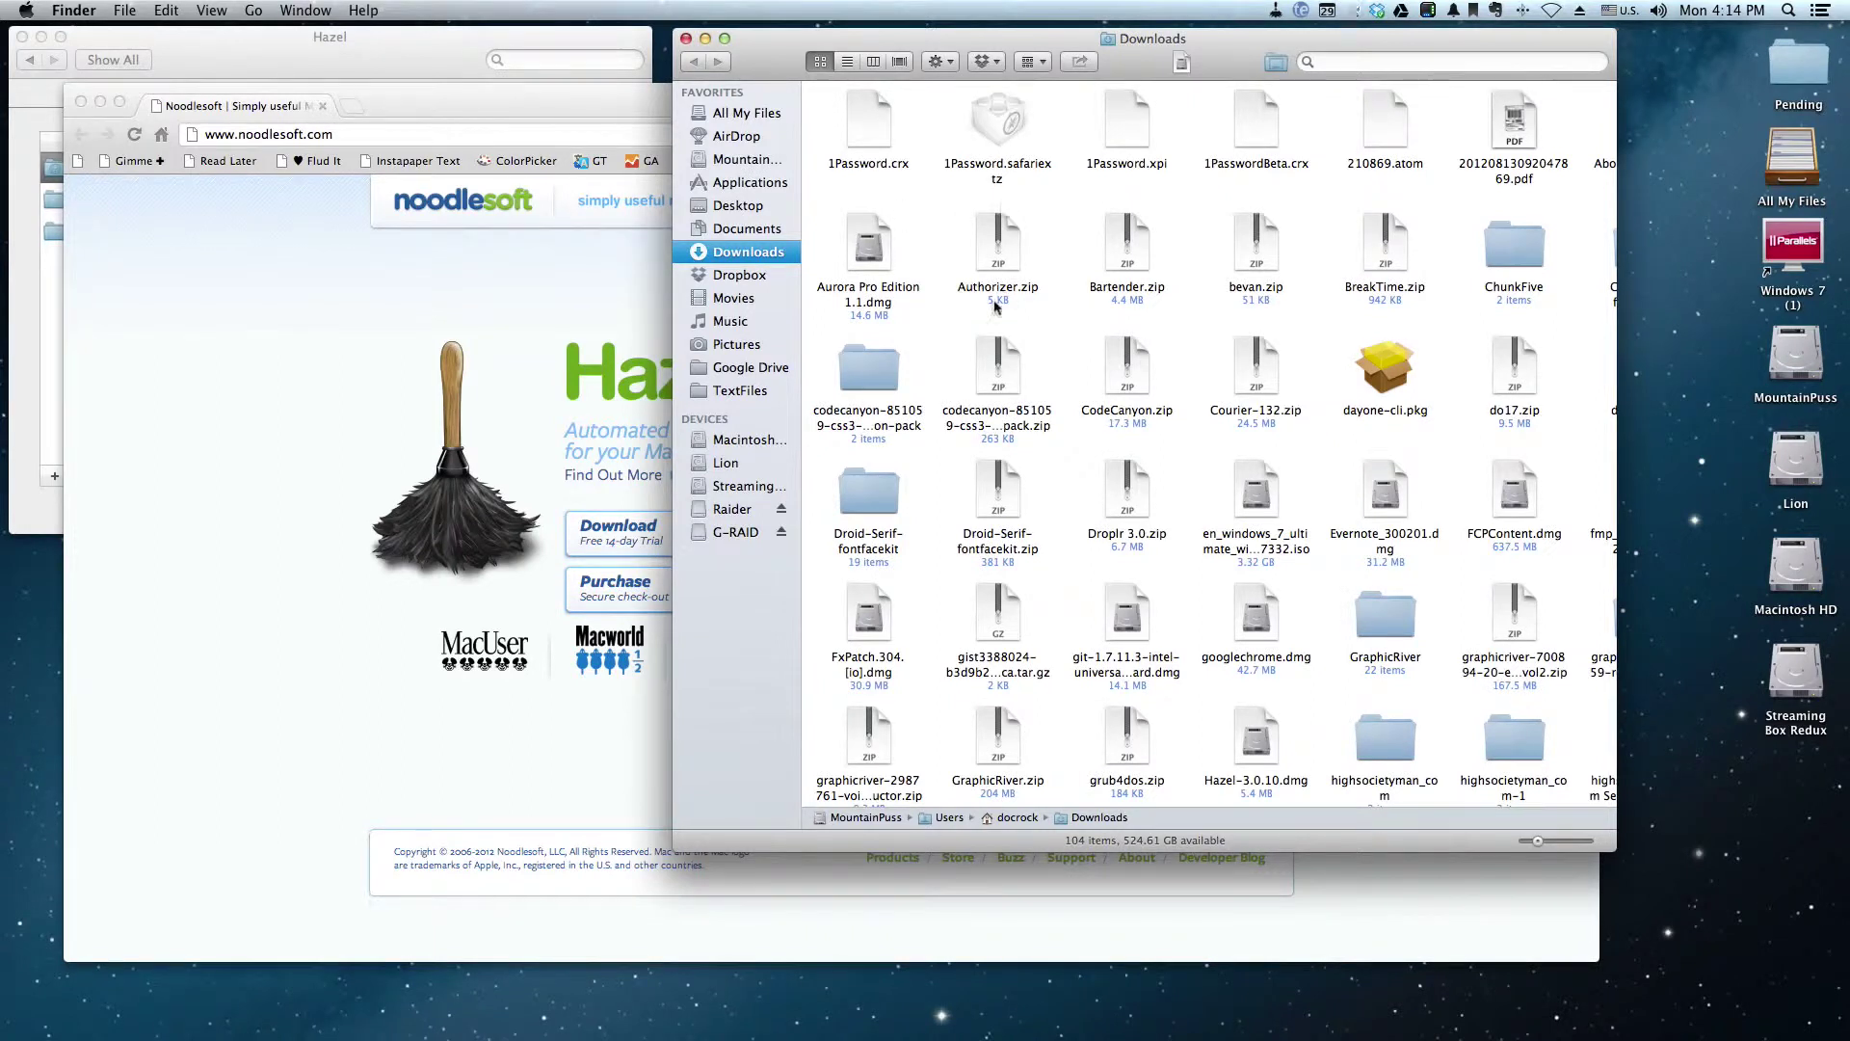
- Nudge the Downloads window, then move the Chrome window aside to reveal Hazel's preferences pane
left_click_drag(774, 56, 759, 53)
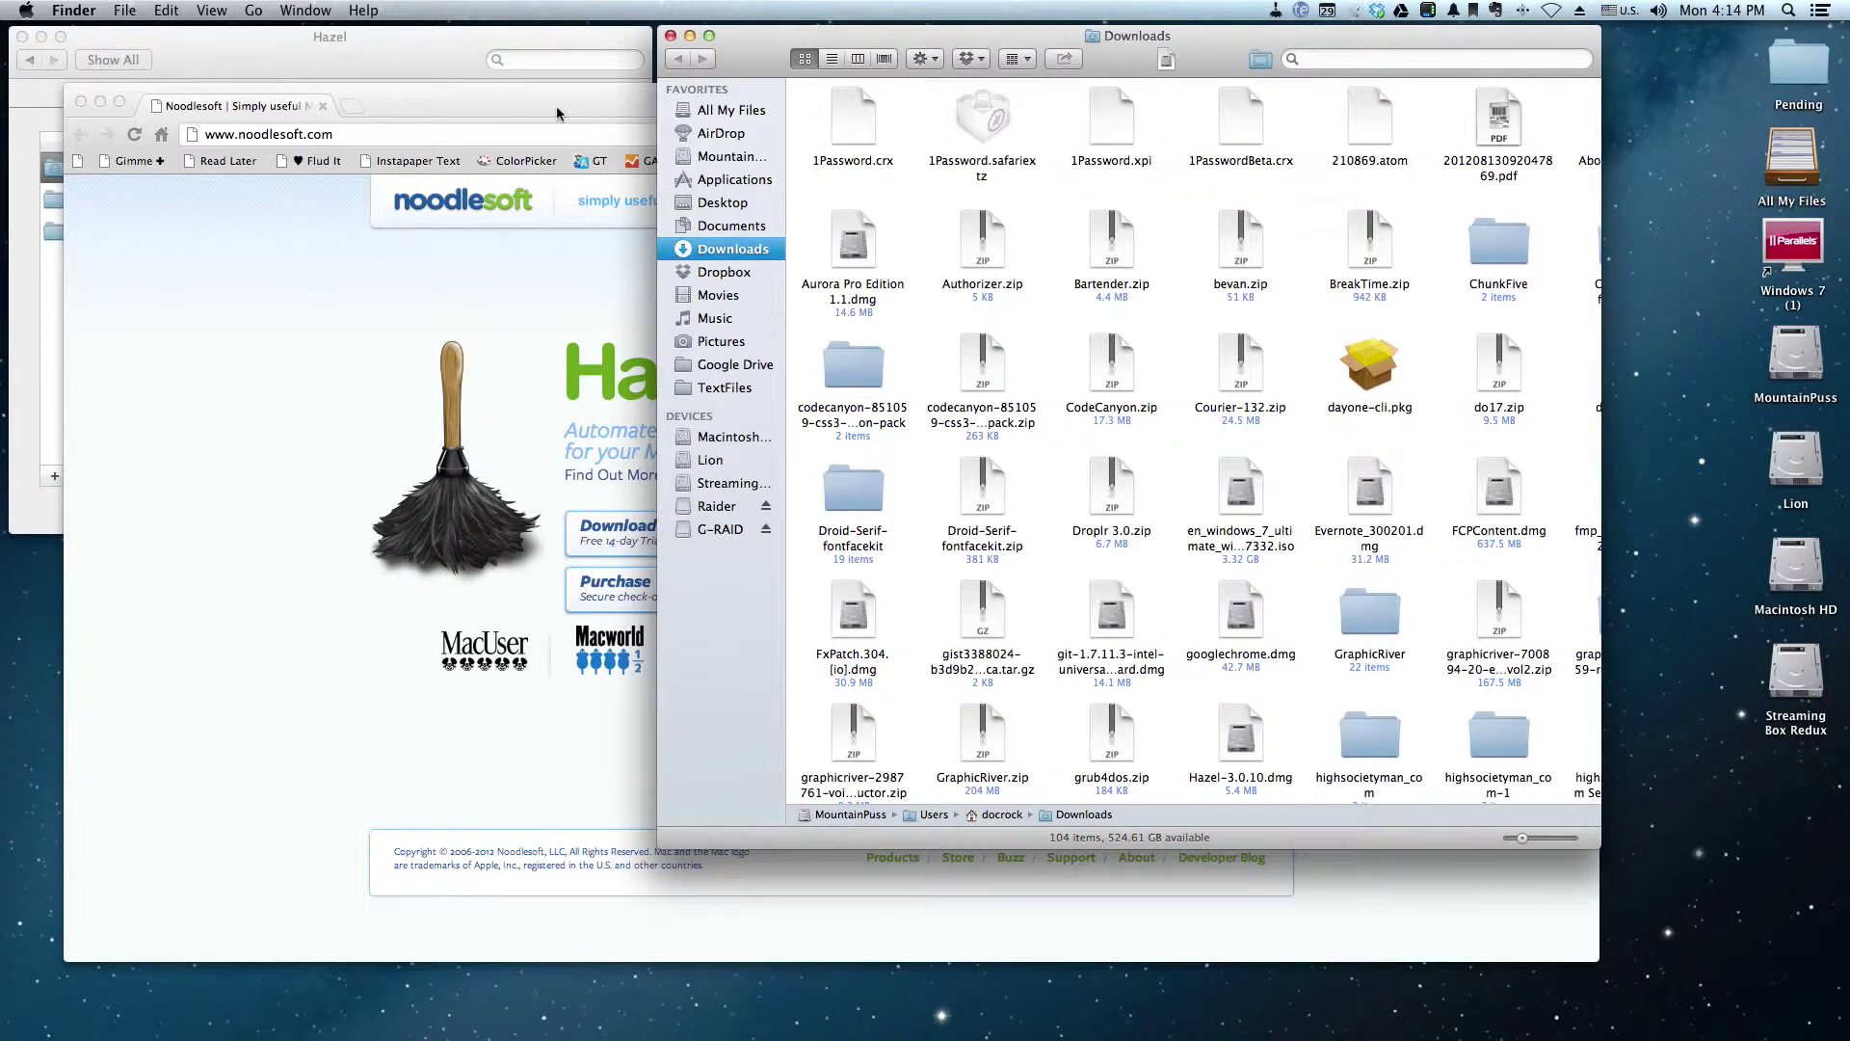
left_click_drag(557, 113, 540, 52)
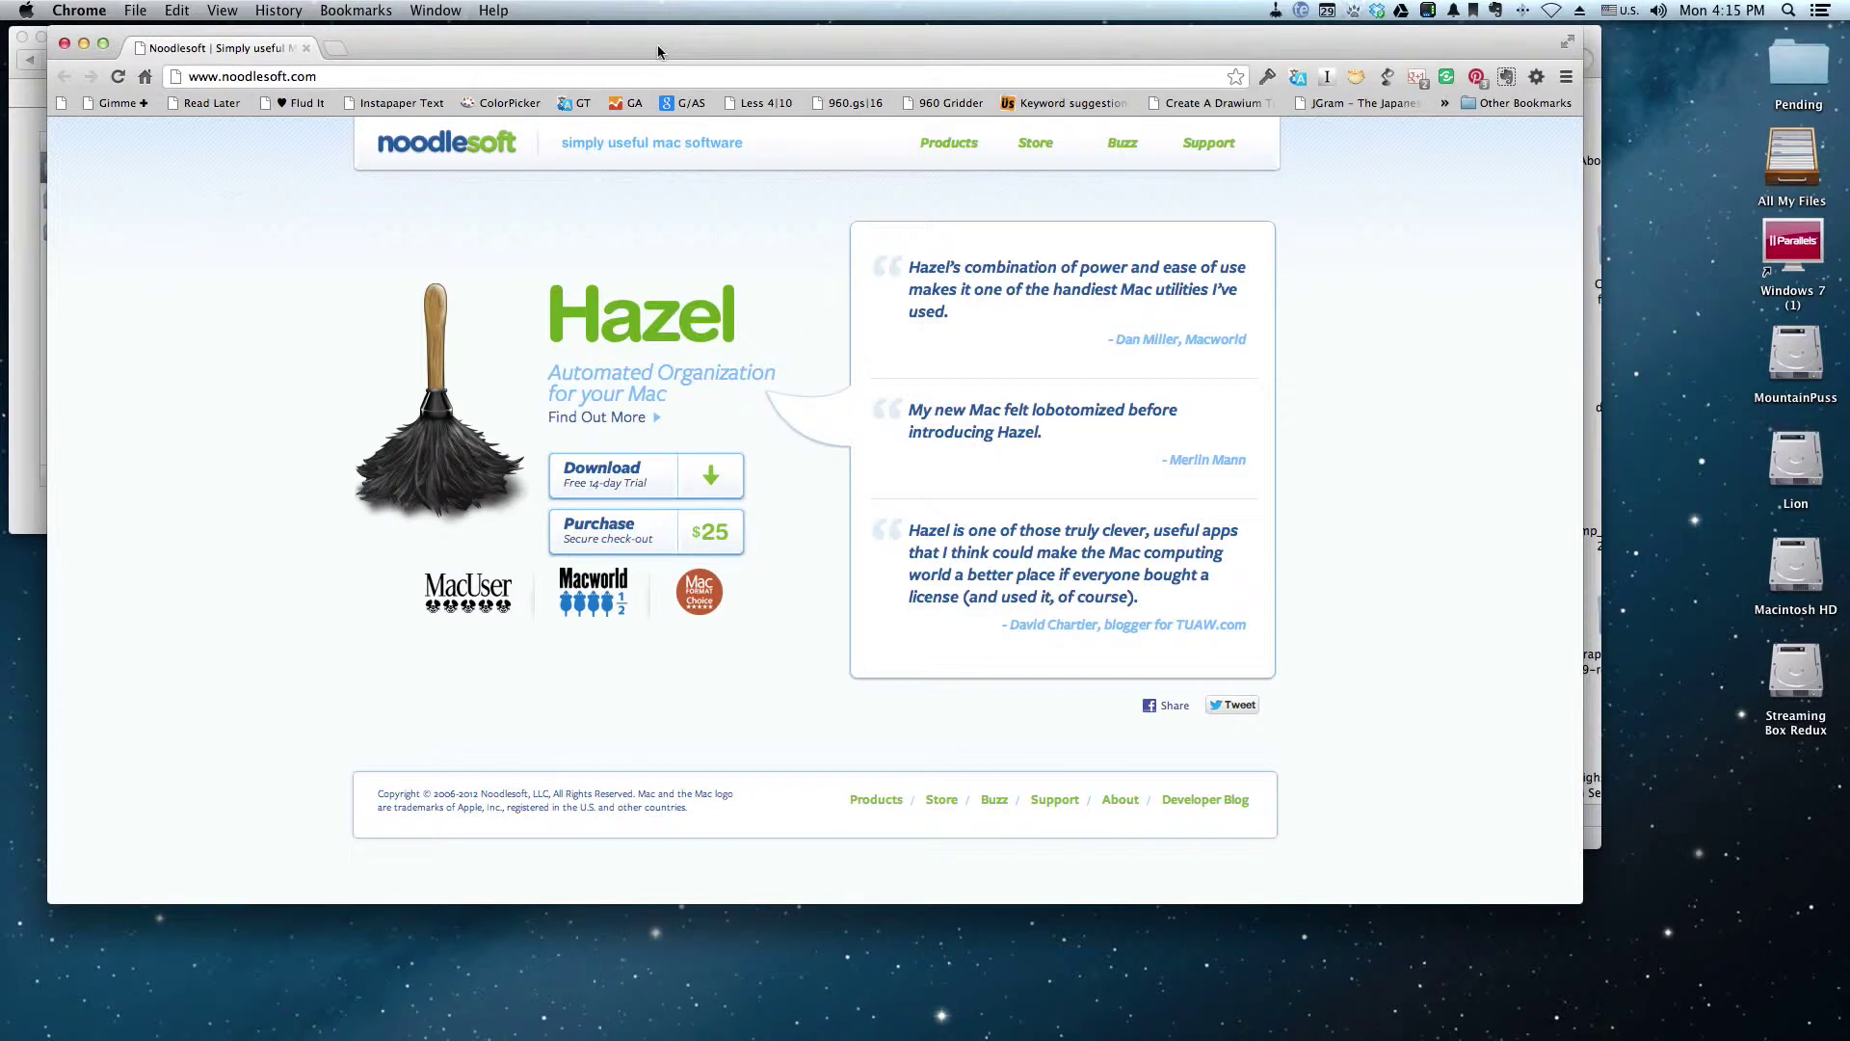
left_click_drag(660, 51, 675, 144)
- Pause the Downloads folder rules from the gear menu and start a new rule
left_click(429, 55)
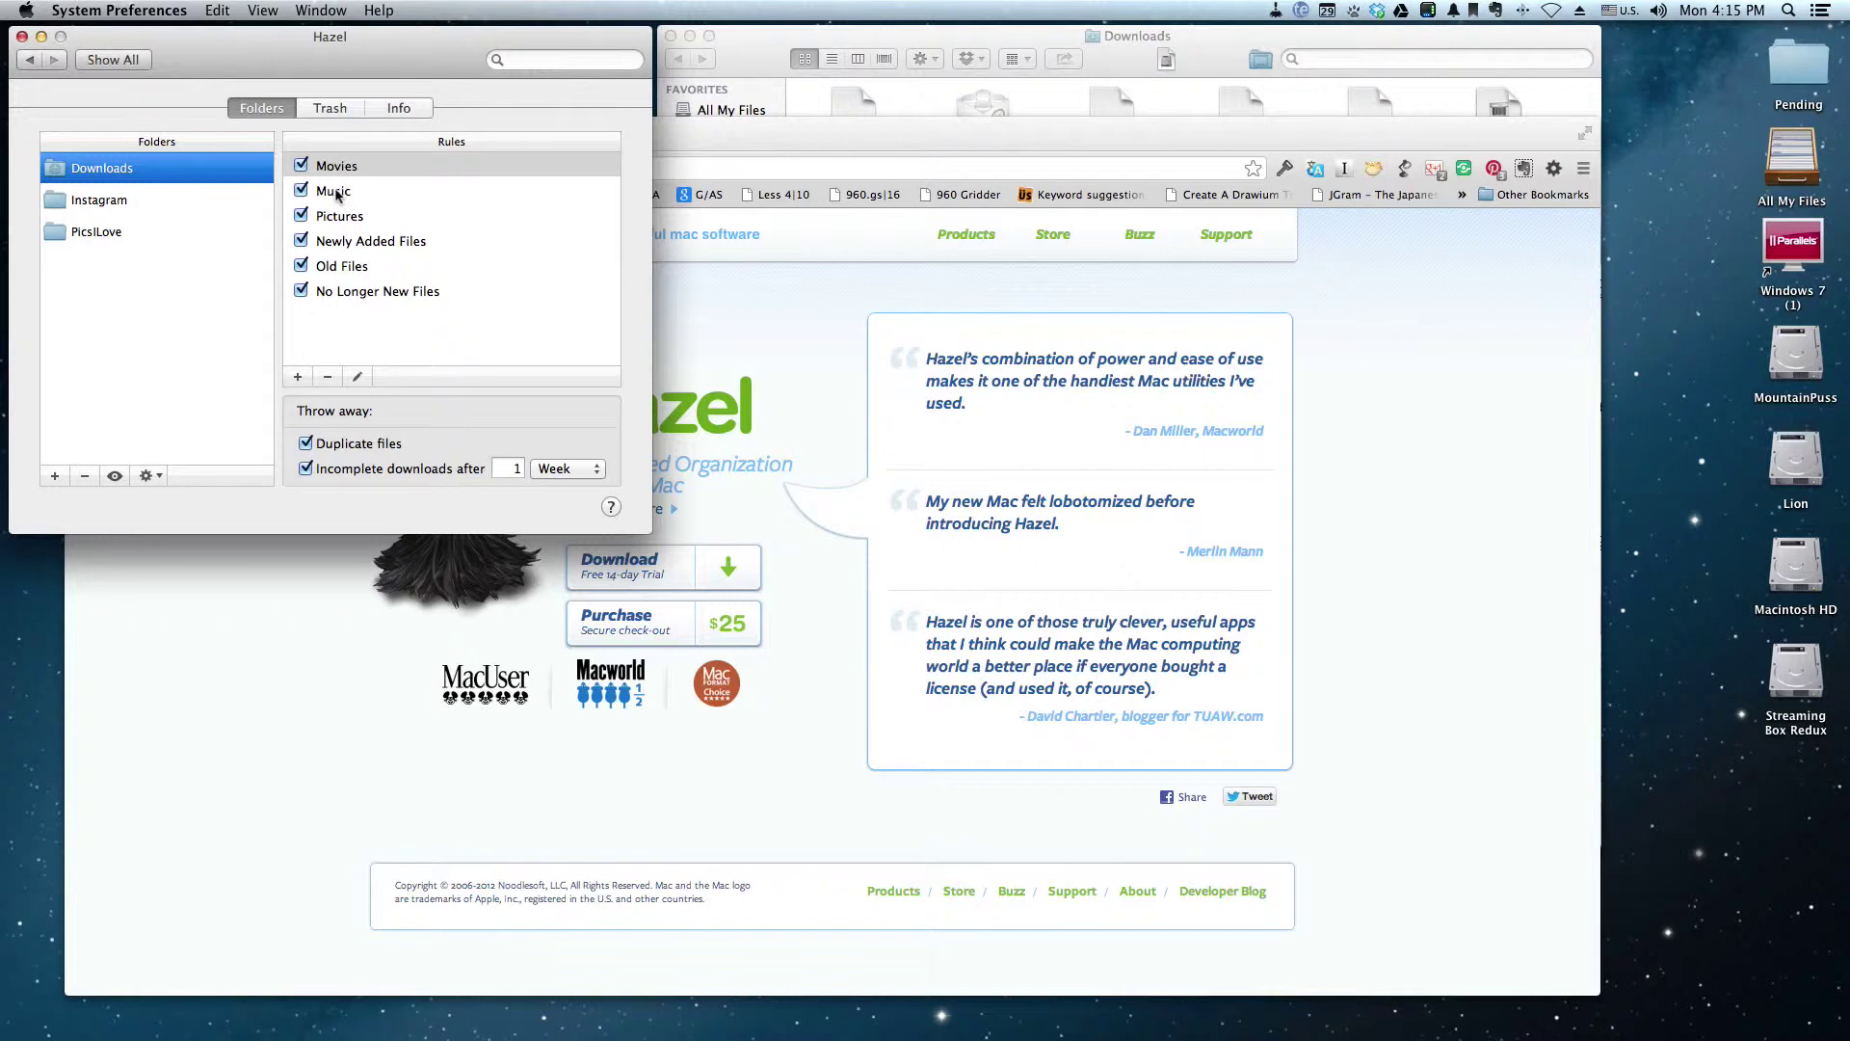
left_click(152, 476)
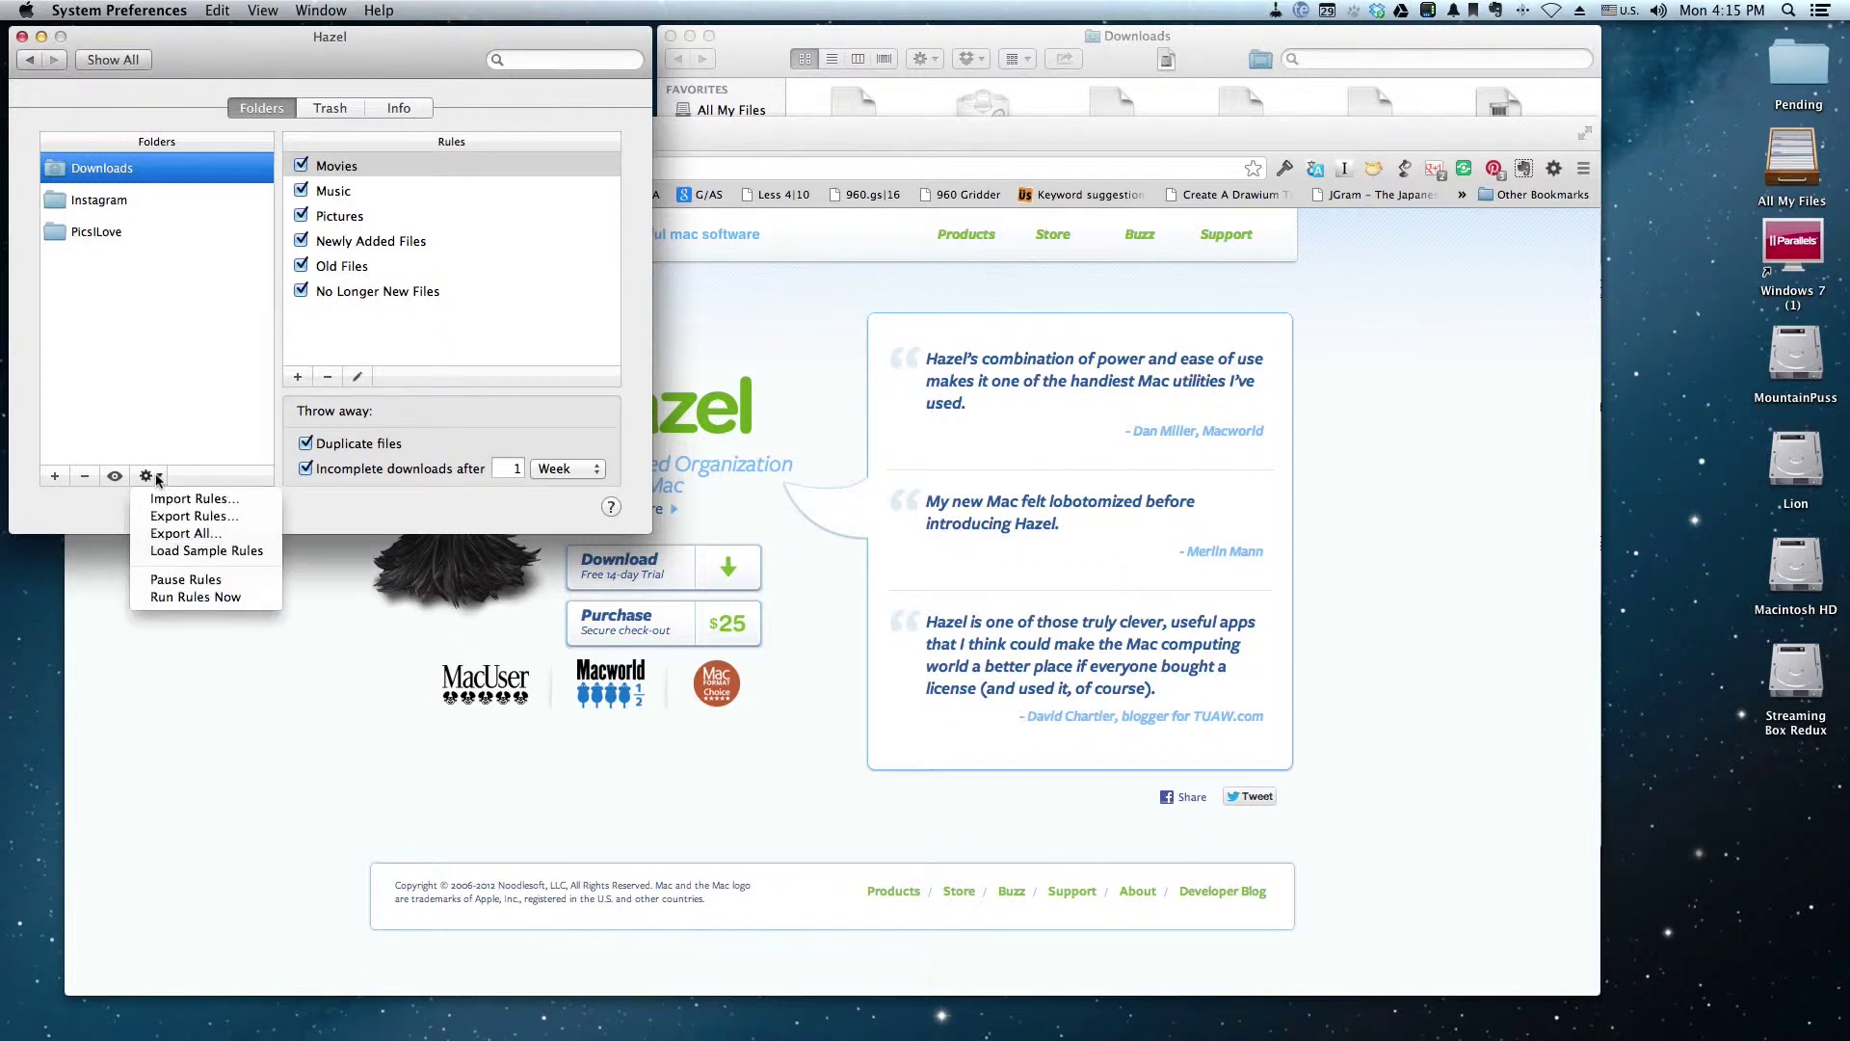
left_click(237, 581)
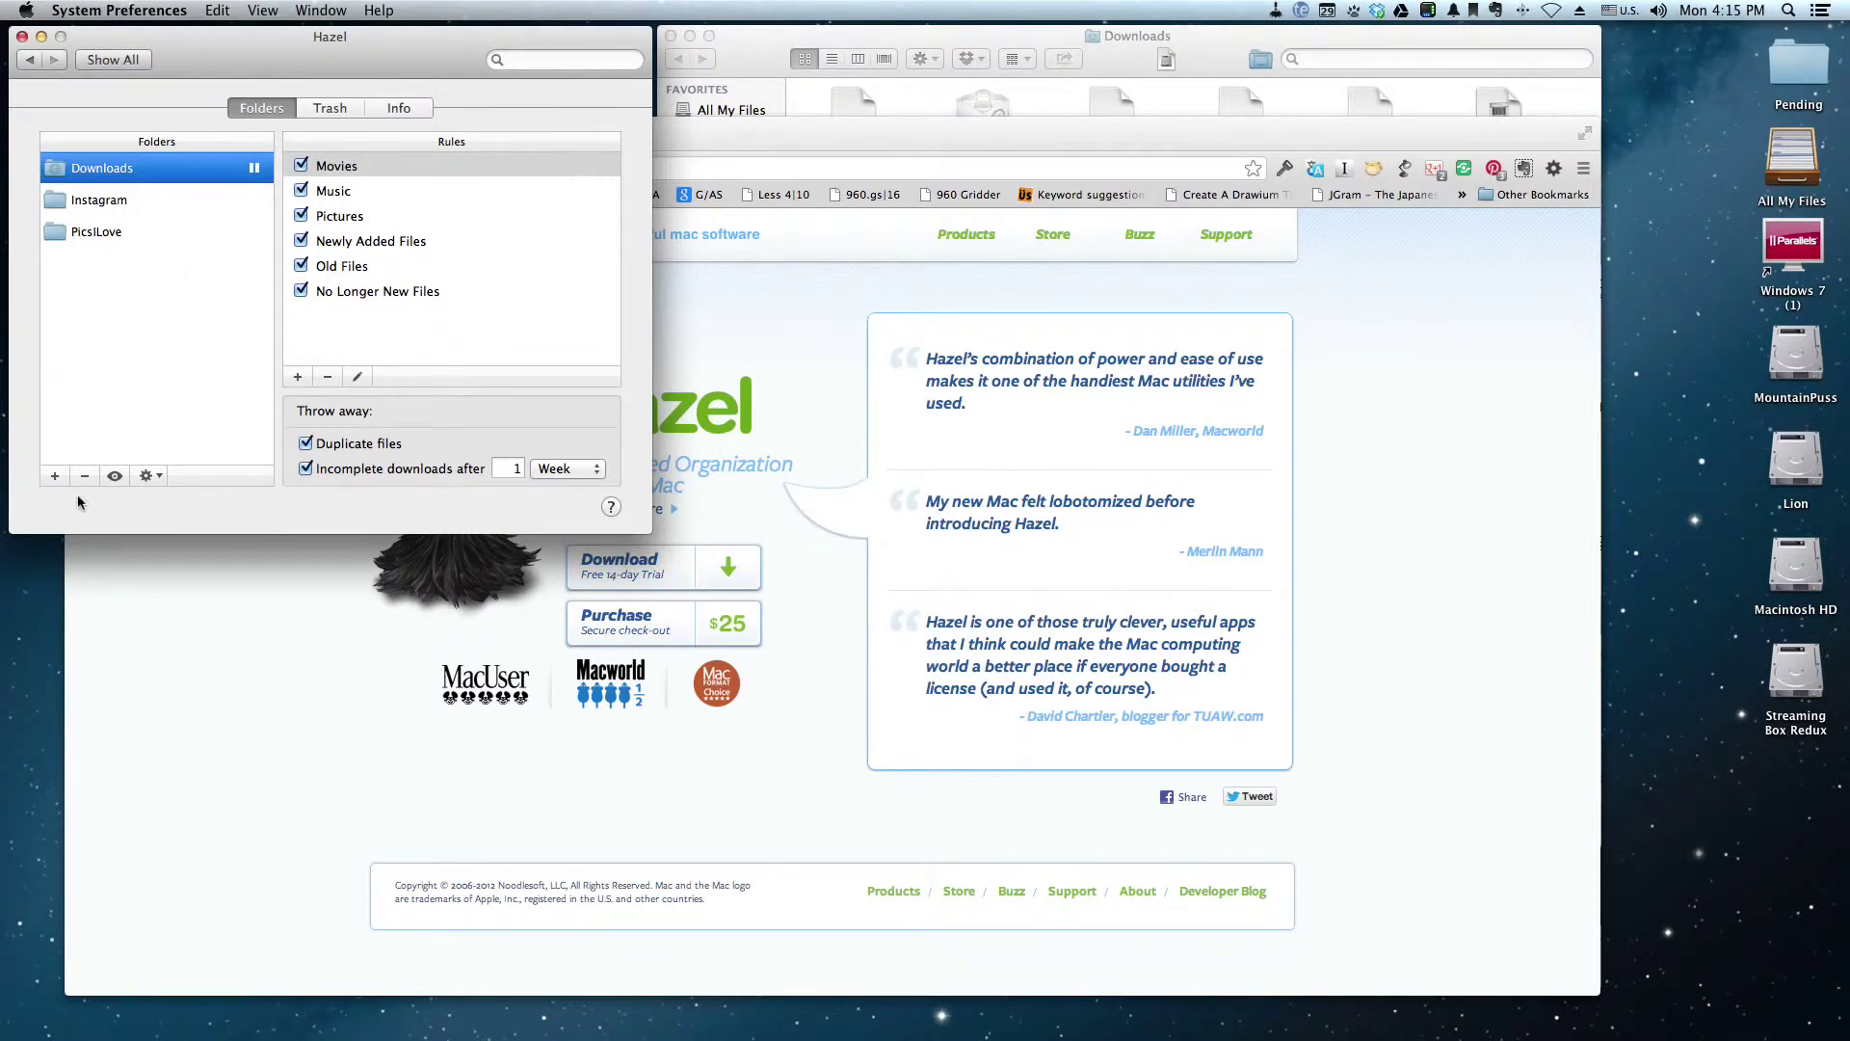
left_click(299, 378)
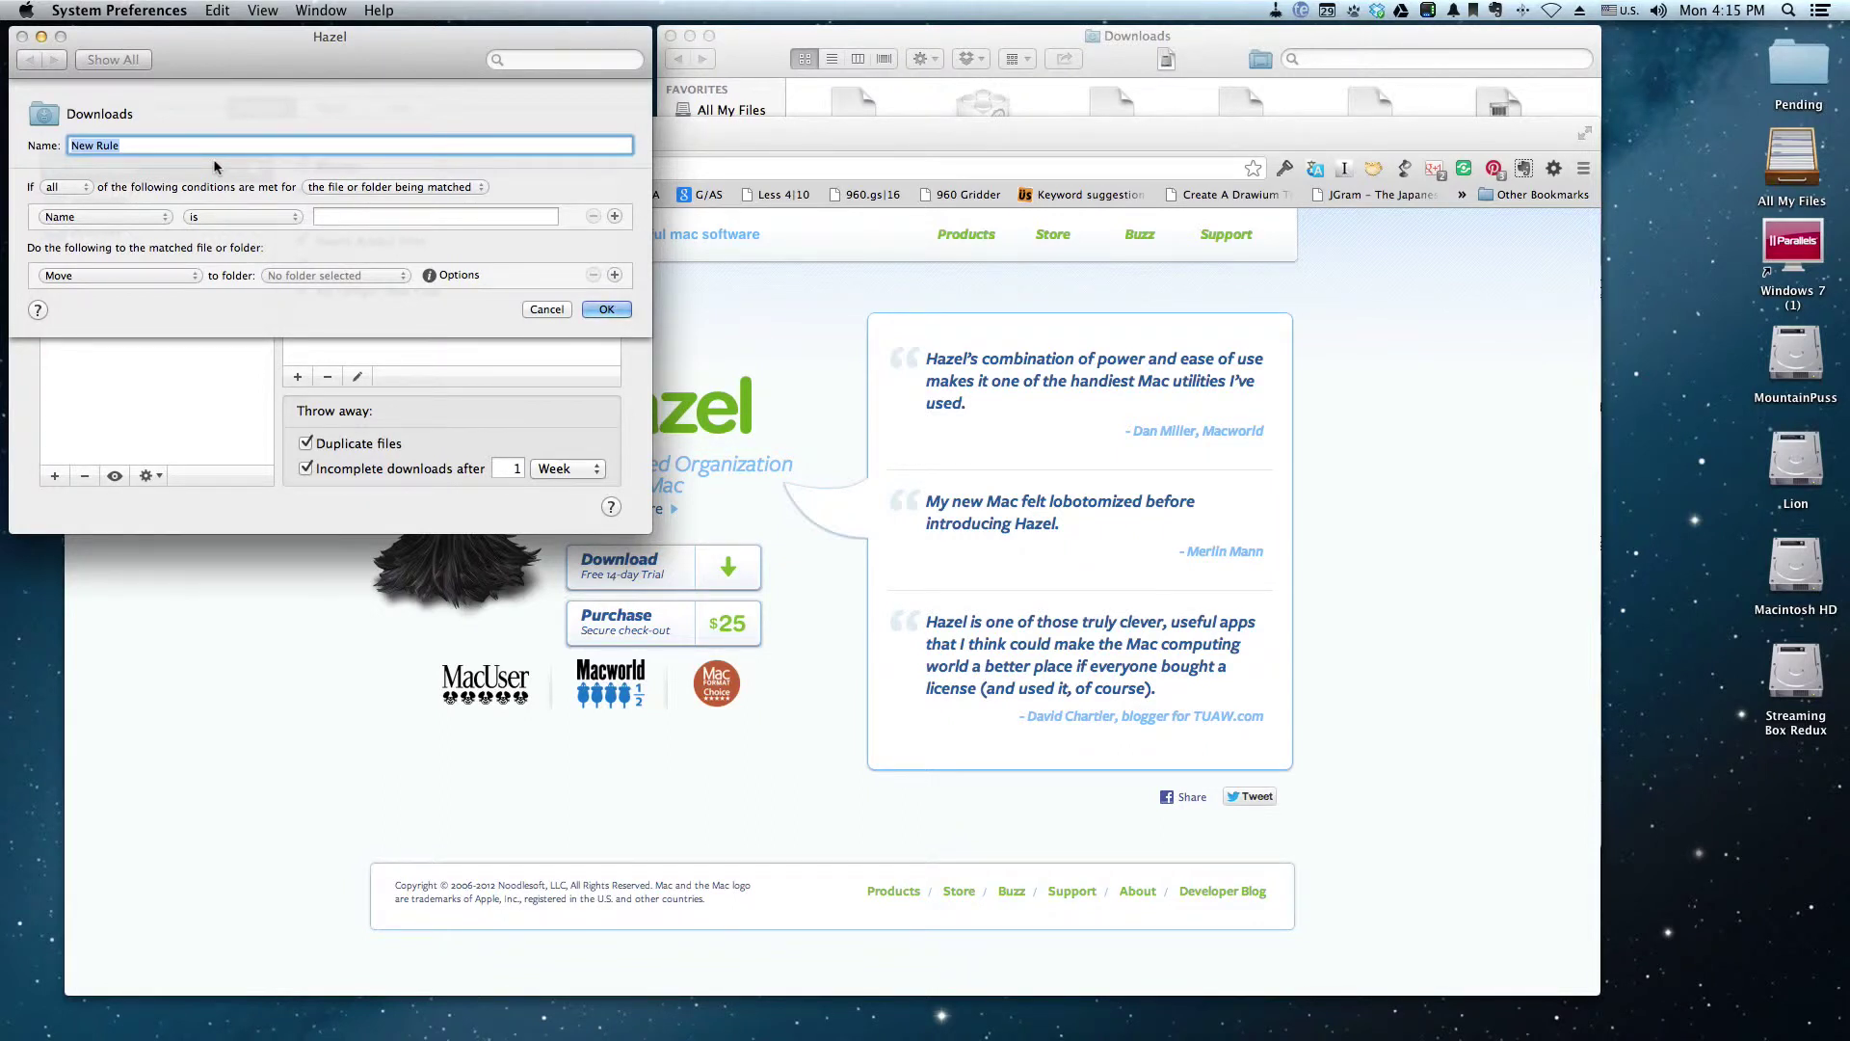
- Name the new rule 'Neat DL Folder', correcting the lowercase L
type("Neat Dl Folder")
left_click(112, 144)
key("BackSpace")
key("BackSpace")
type("L")
- Make the rule match Any File with a Sort into subfolder action
left_click(83, 216)
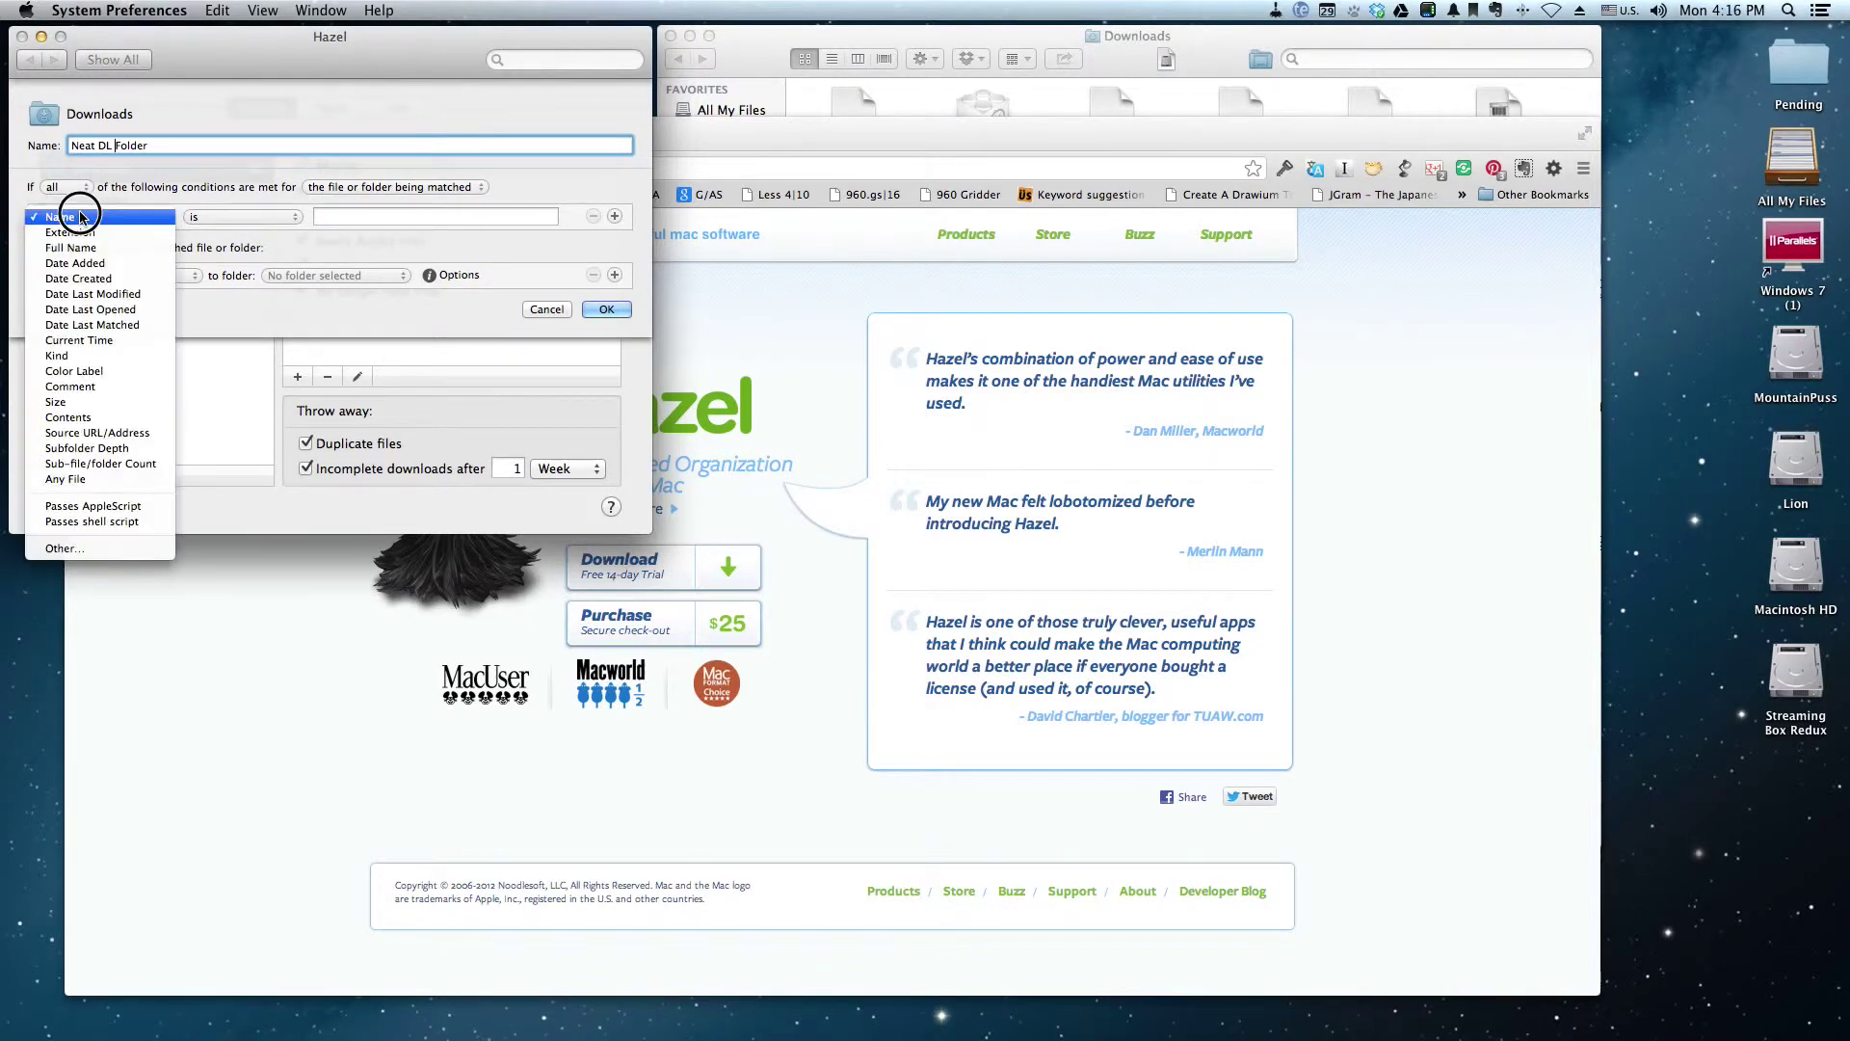
left_click(101, 479)
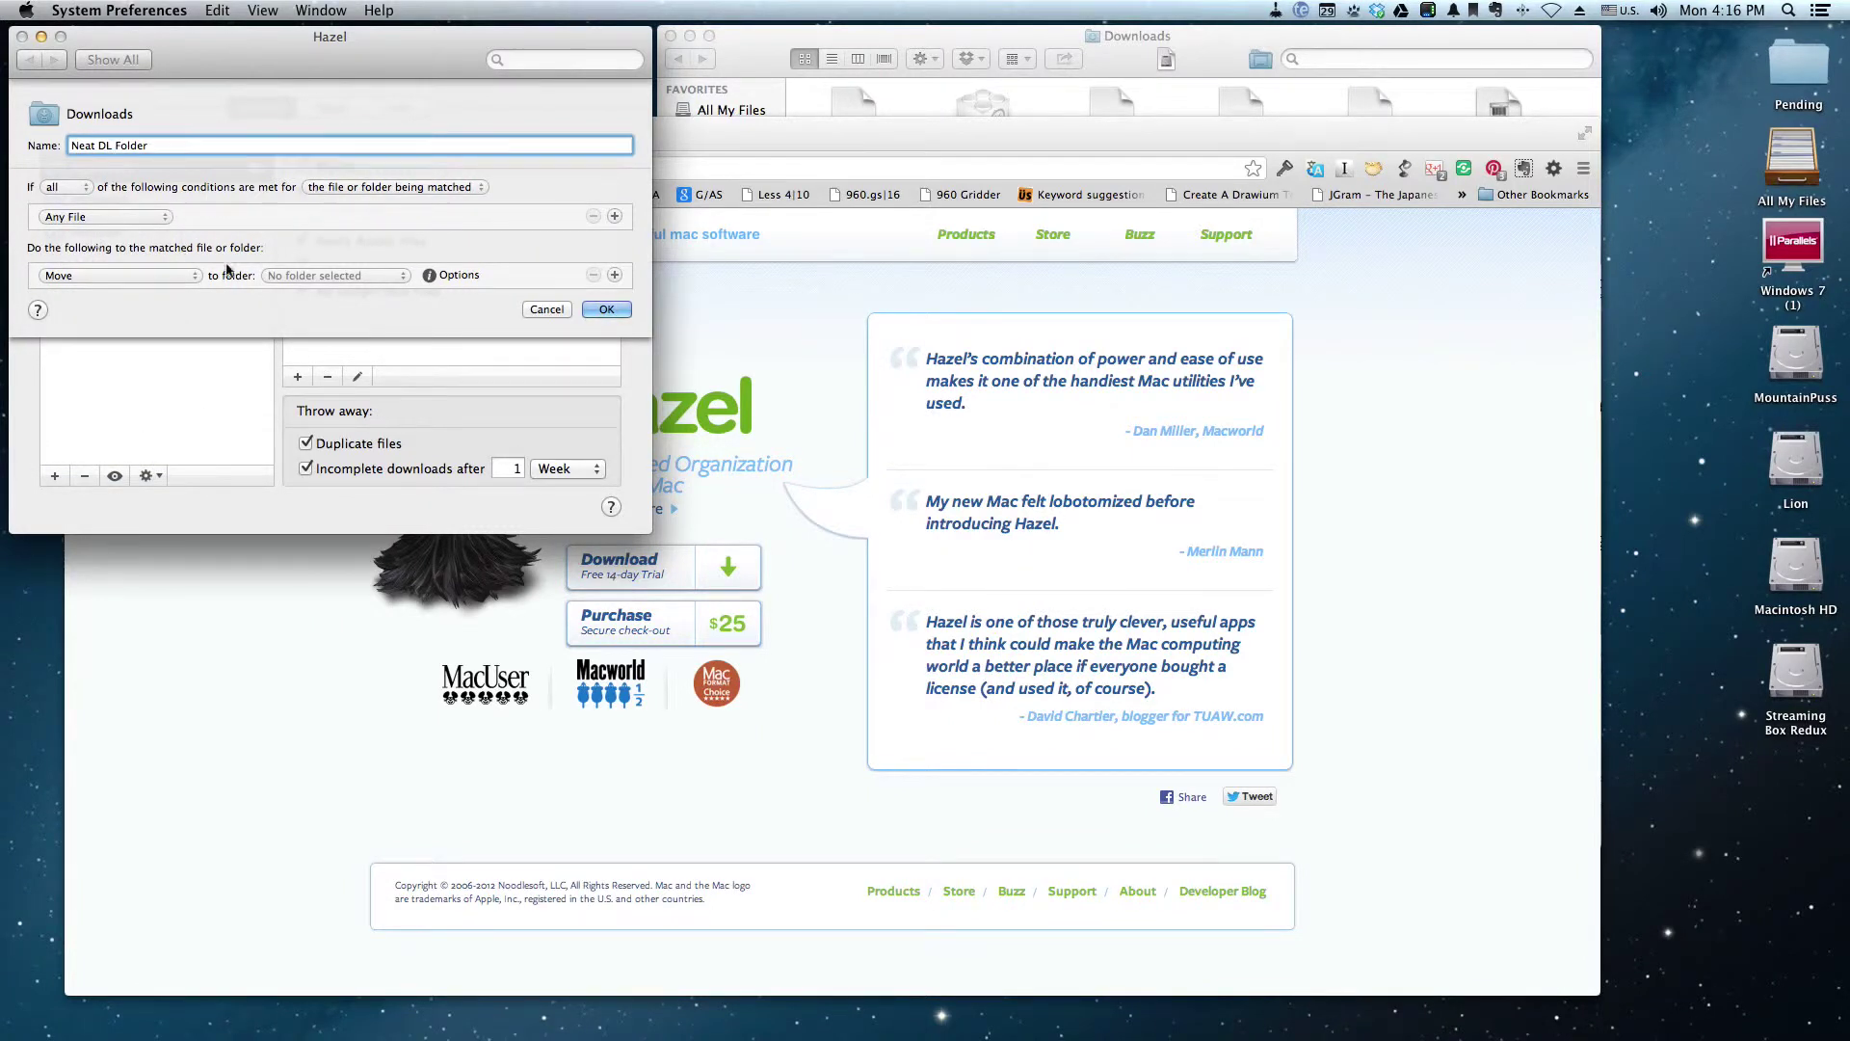
left_click(124, 280)
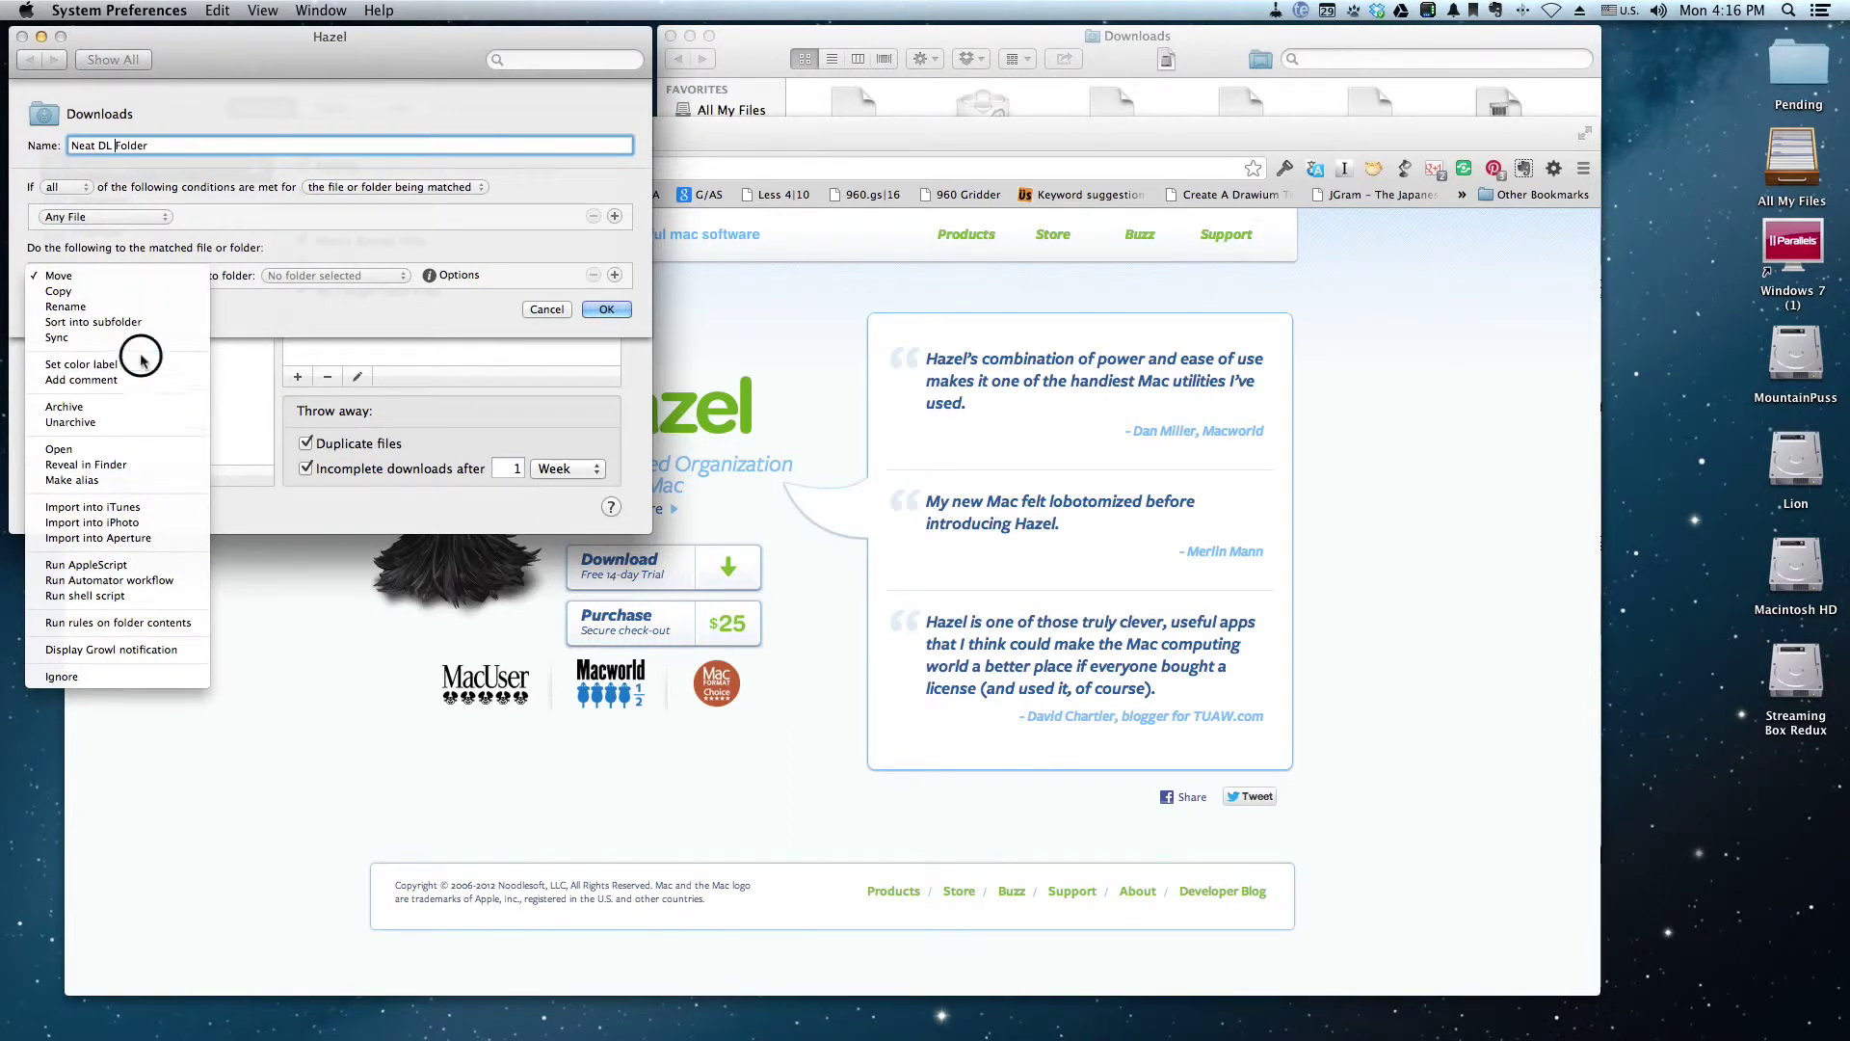
left_click(142, 320)
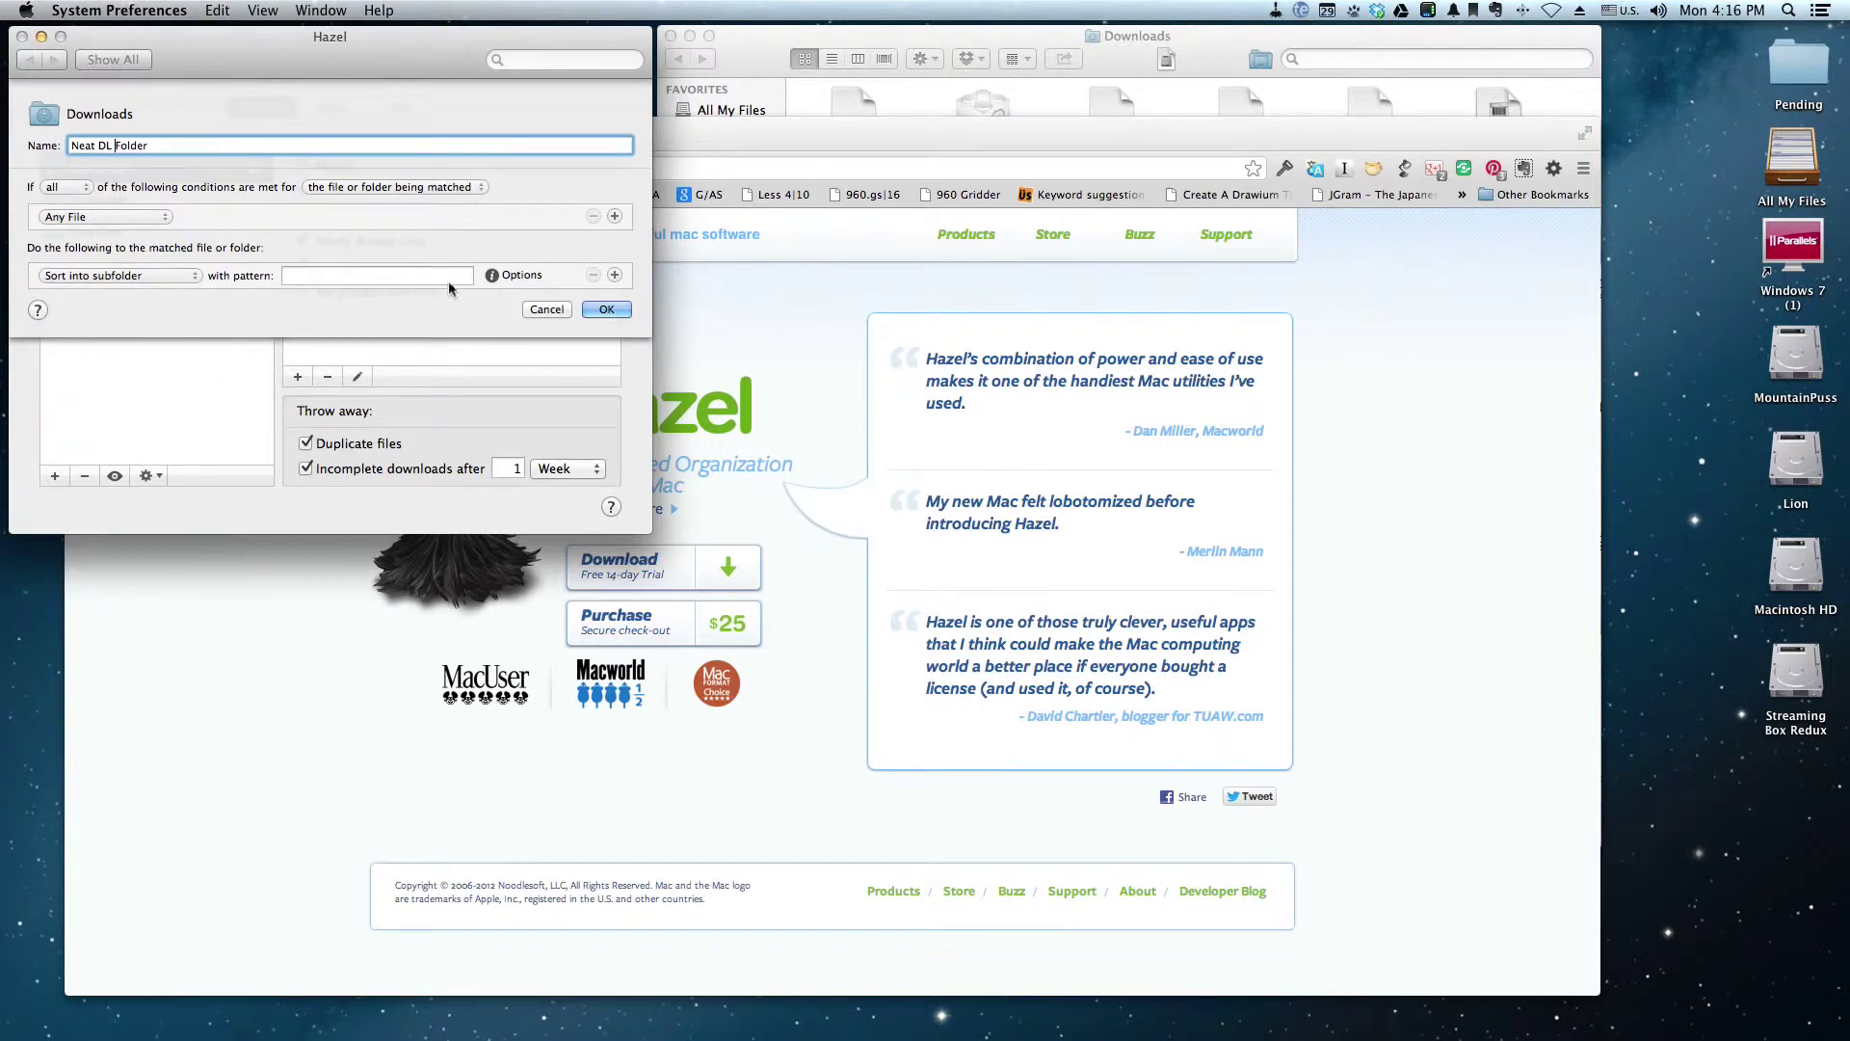
- Set the Sort into subfolder pattern to the file's kind token
left_click(469, 280)
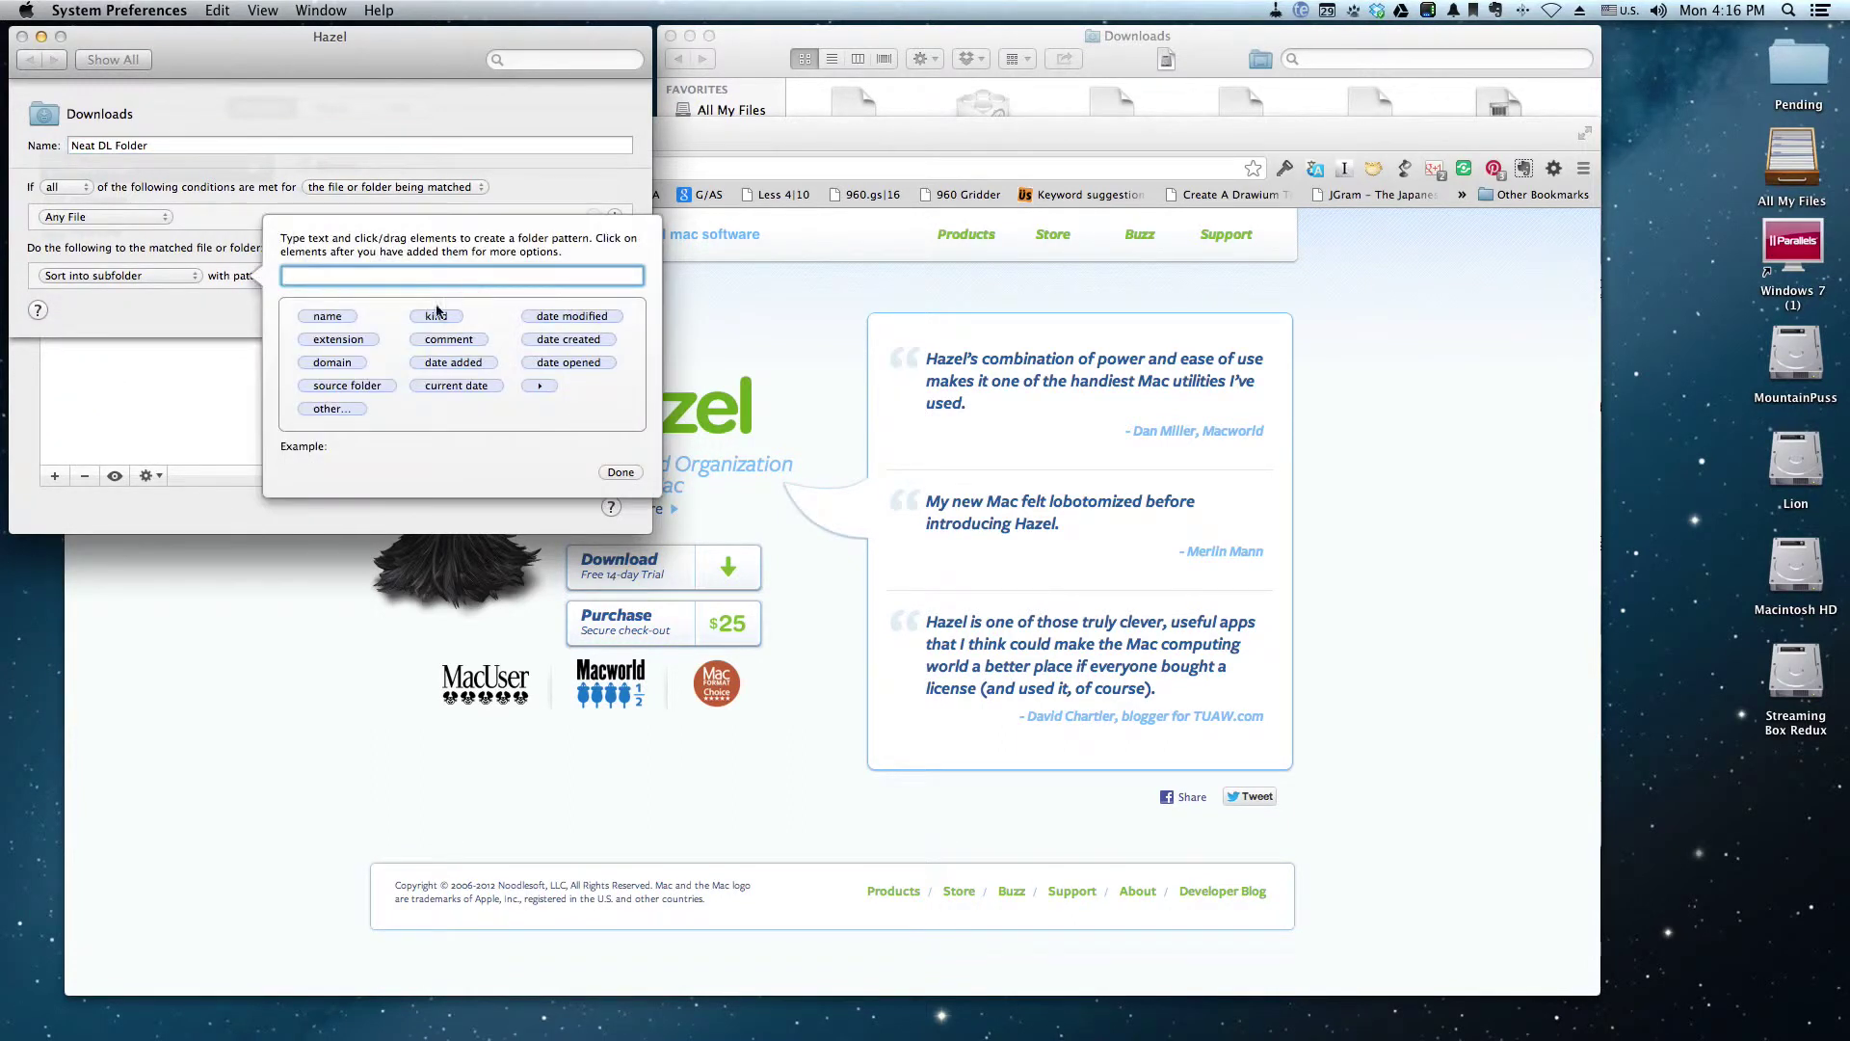
left_click(435, 317)
left_click(620, 472)
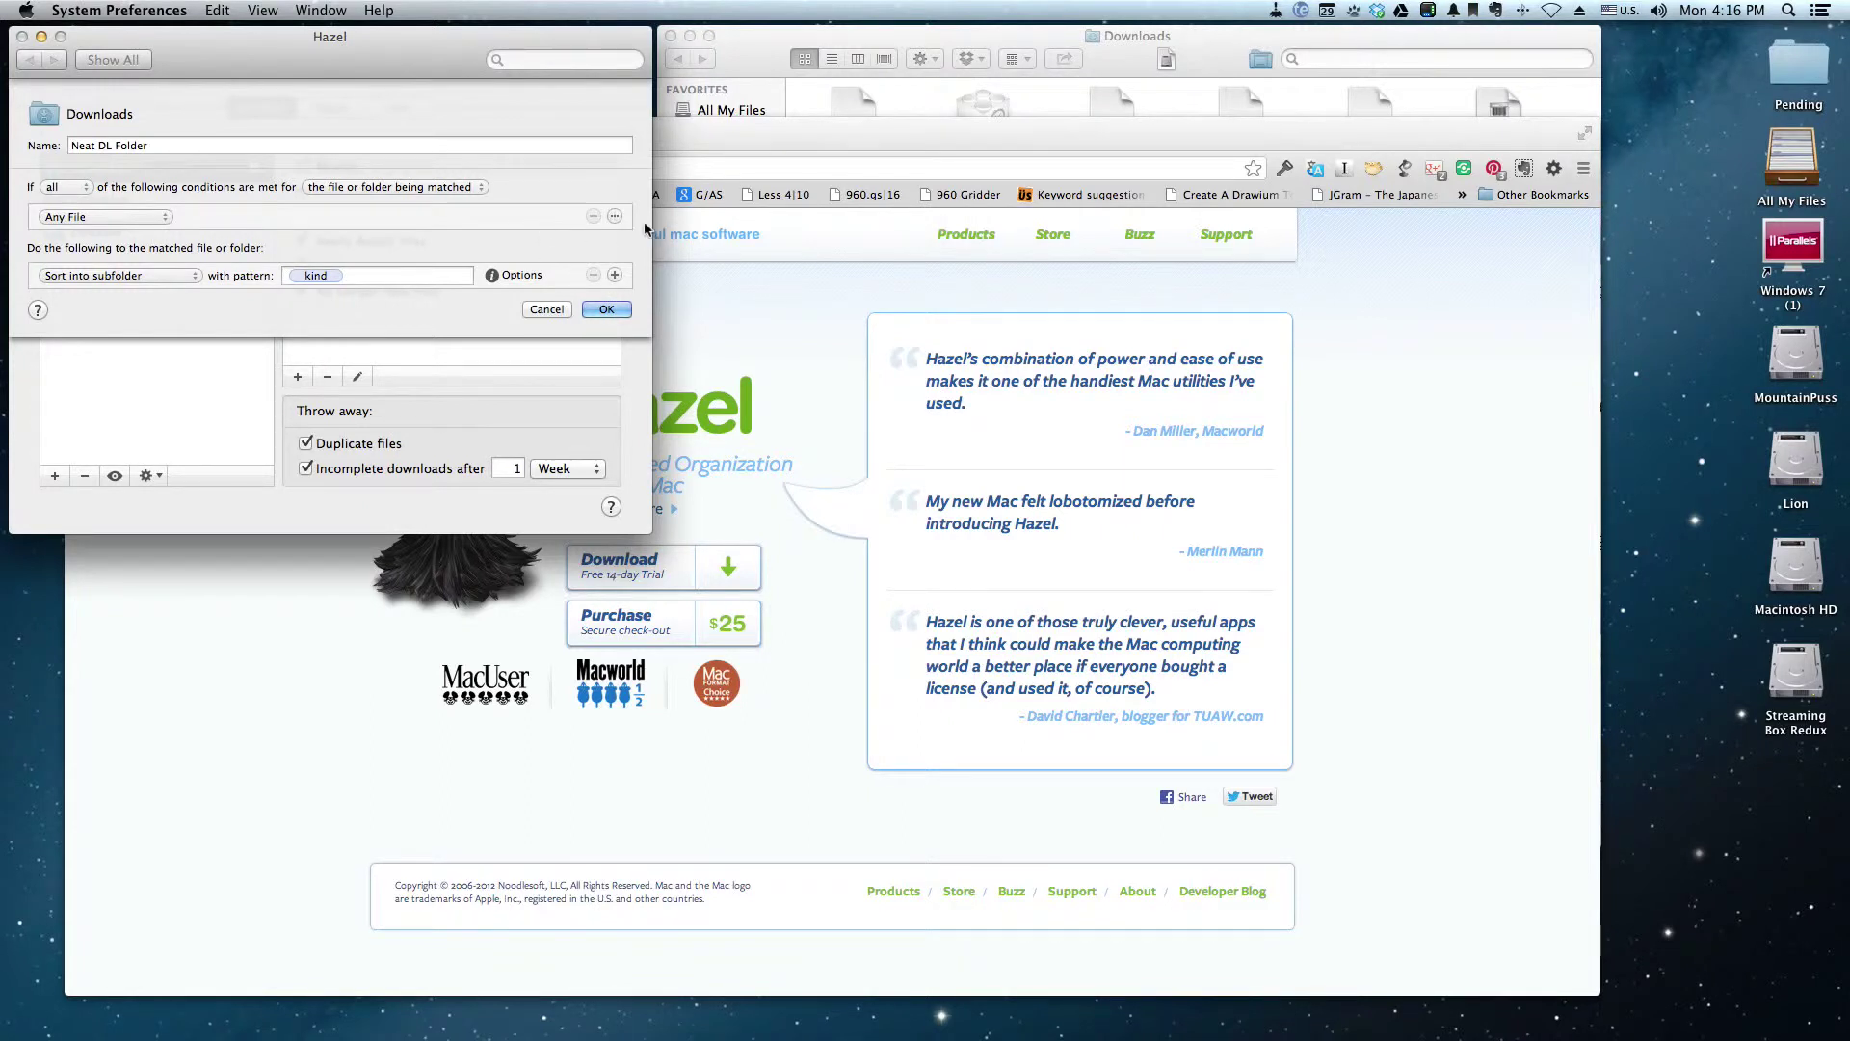
- Try a nested Kind is not Folder condition, remove it, and save Neat DL Folder
left_click(615, 216, "alt")
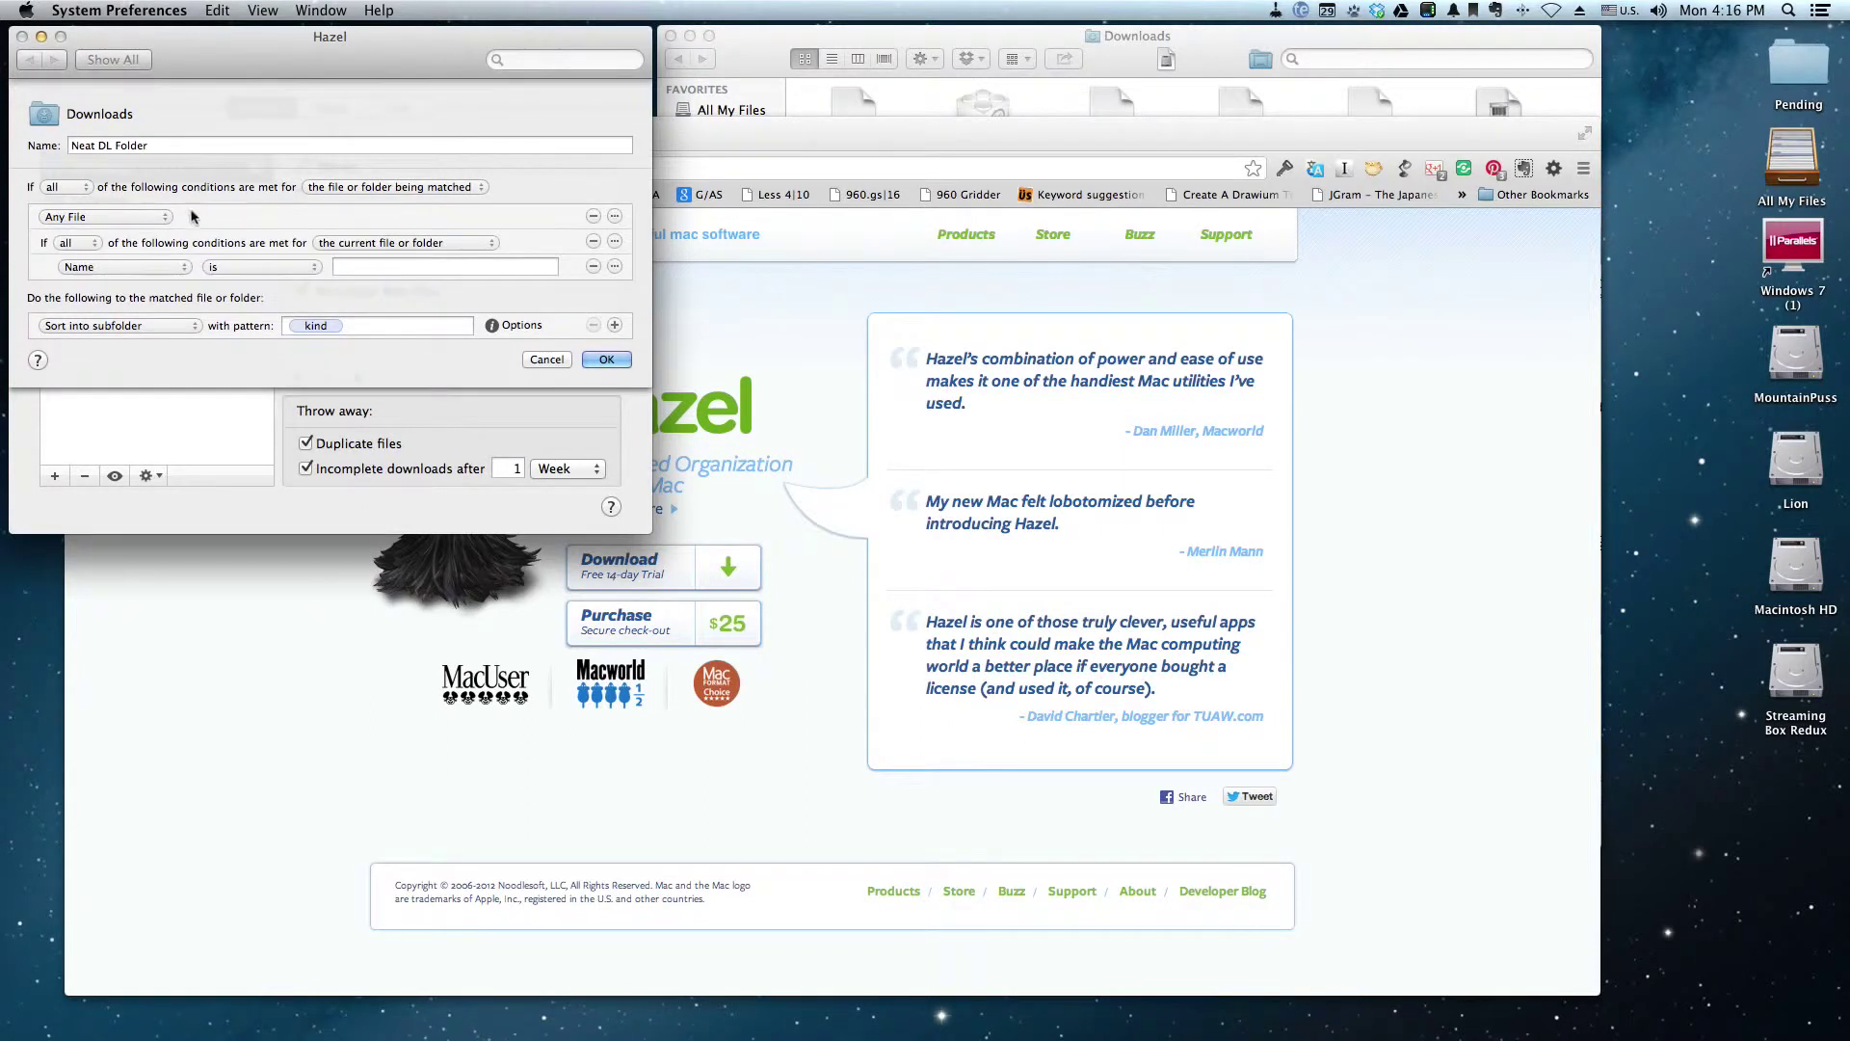
left_click(146, 266)
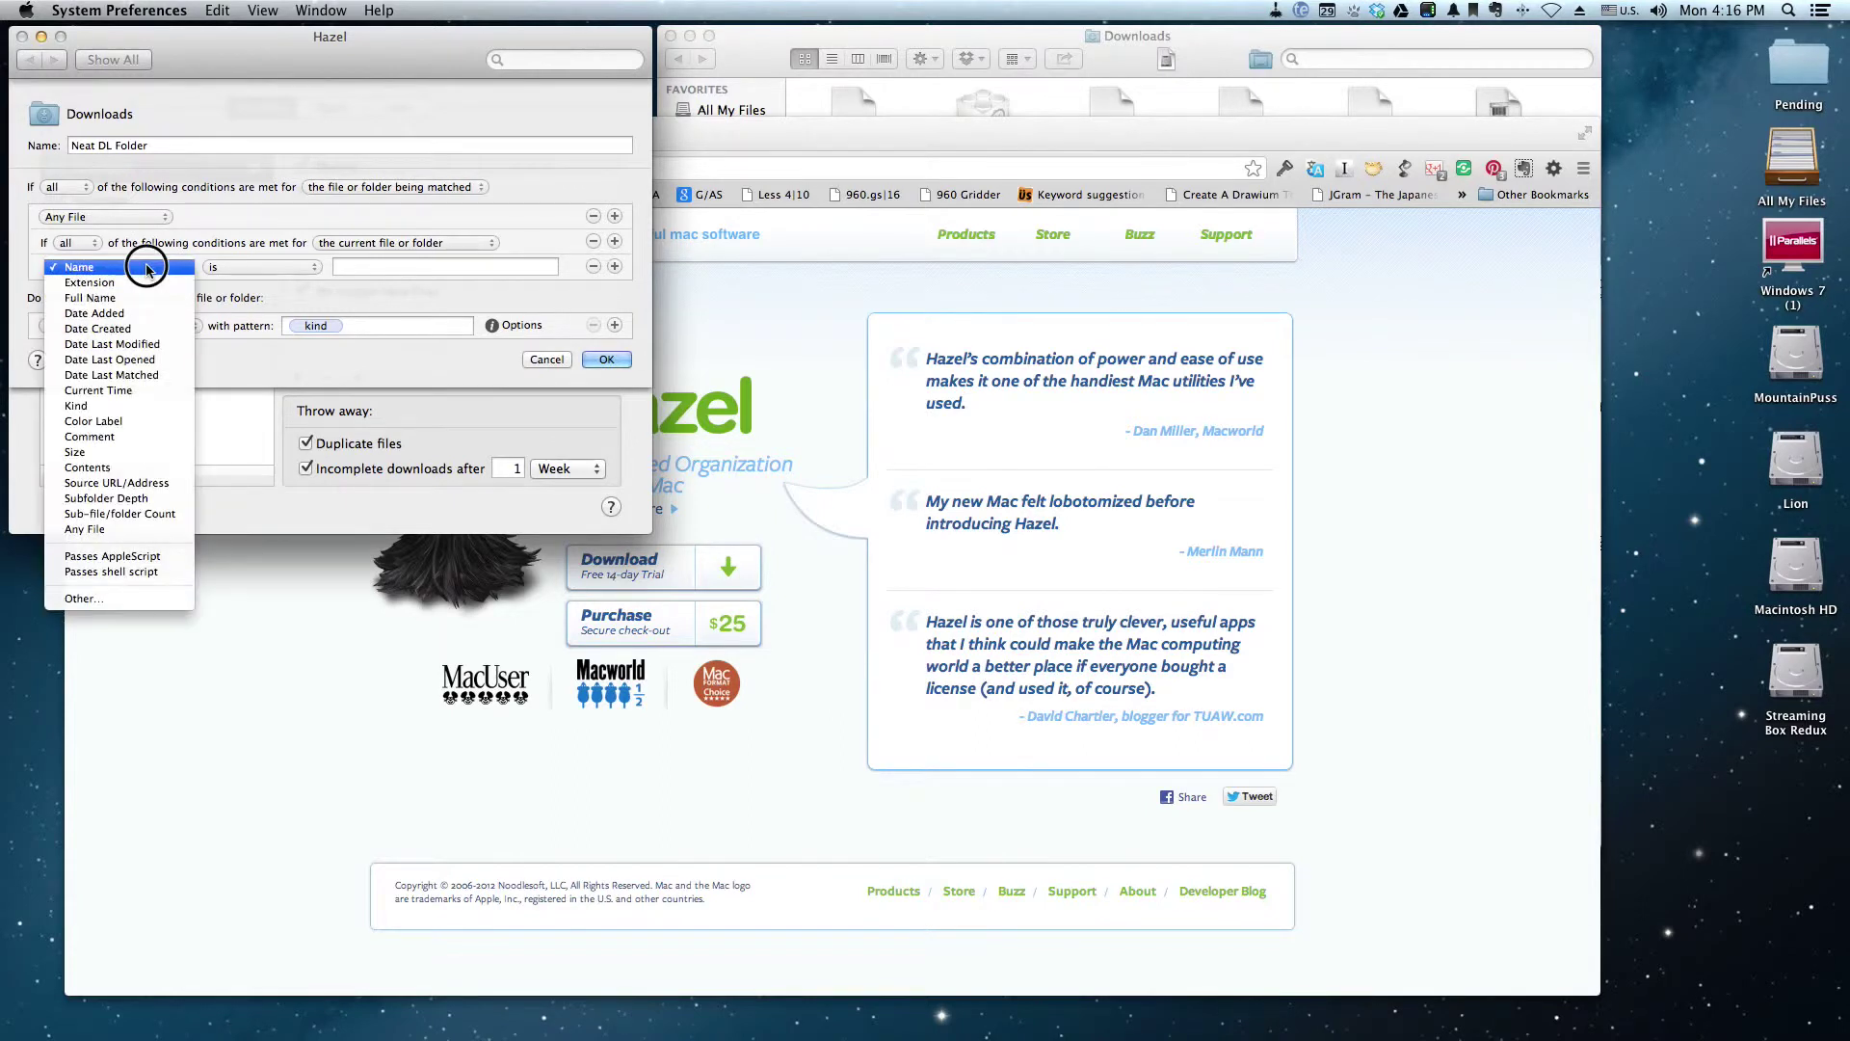
left_click(135, 406)
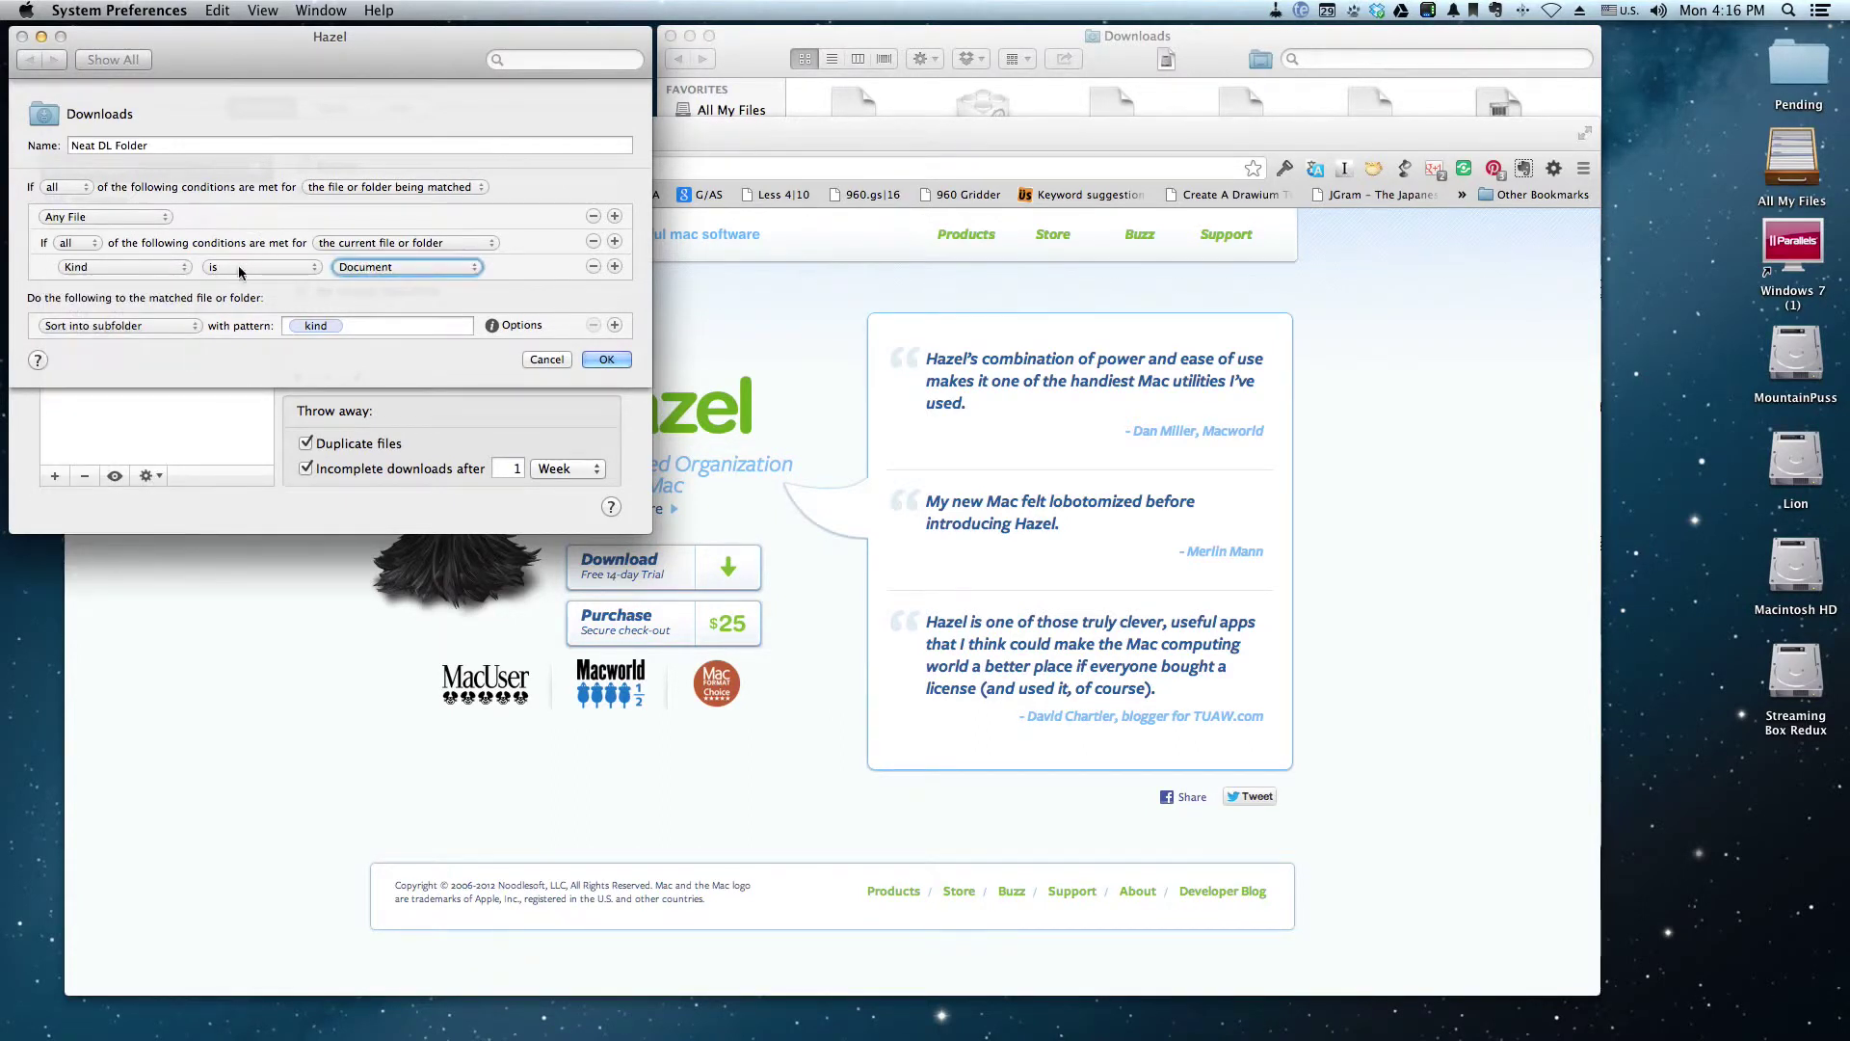
left_click(218, 269)
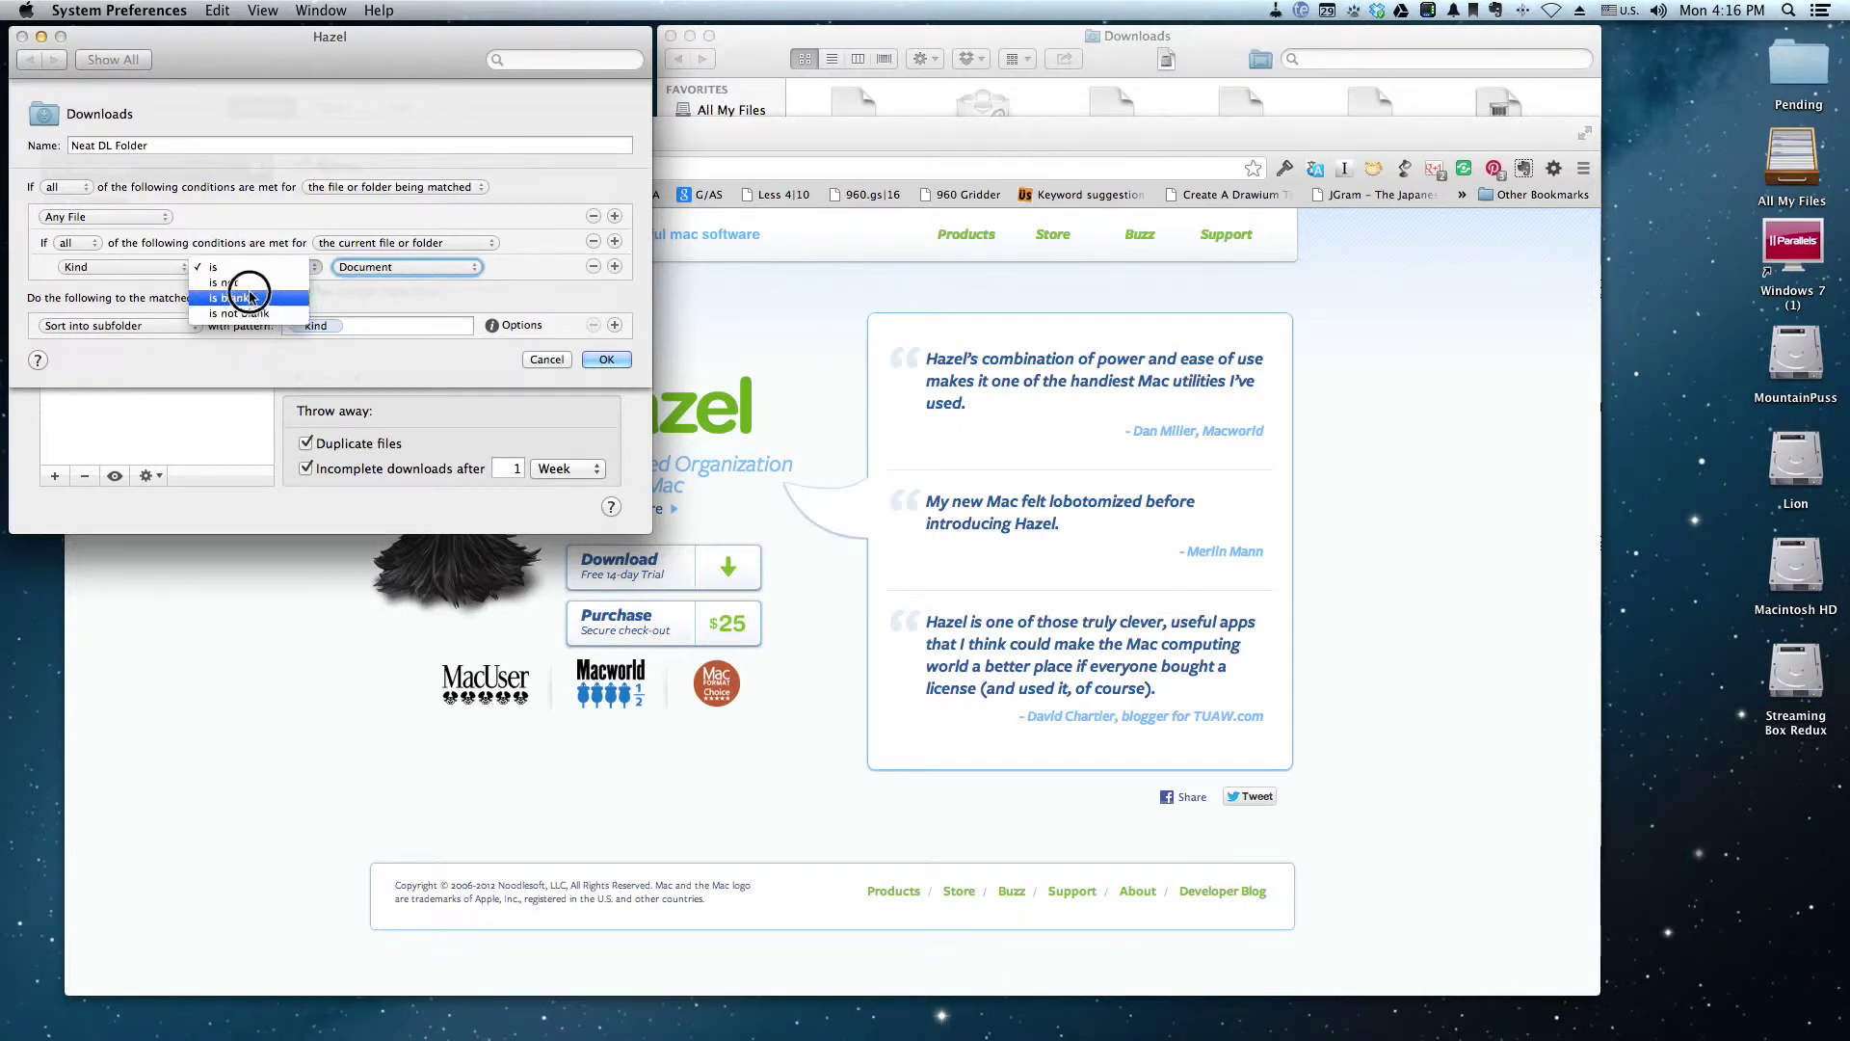
left_click(224, 283)
left_click(369, 272)
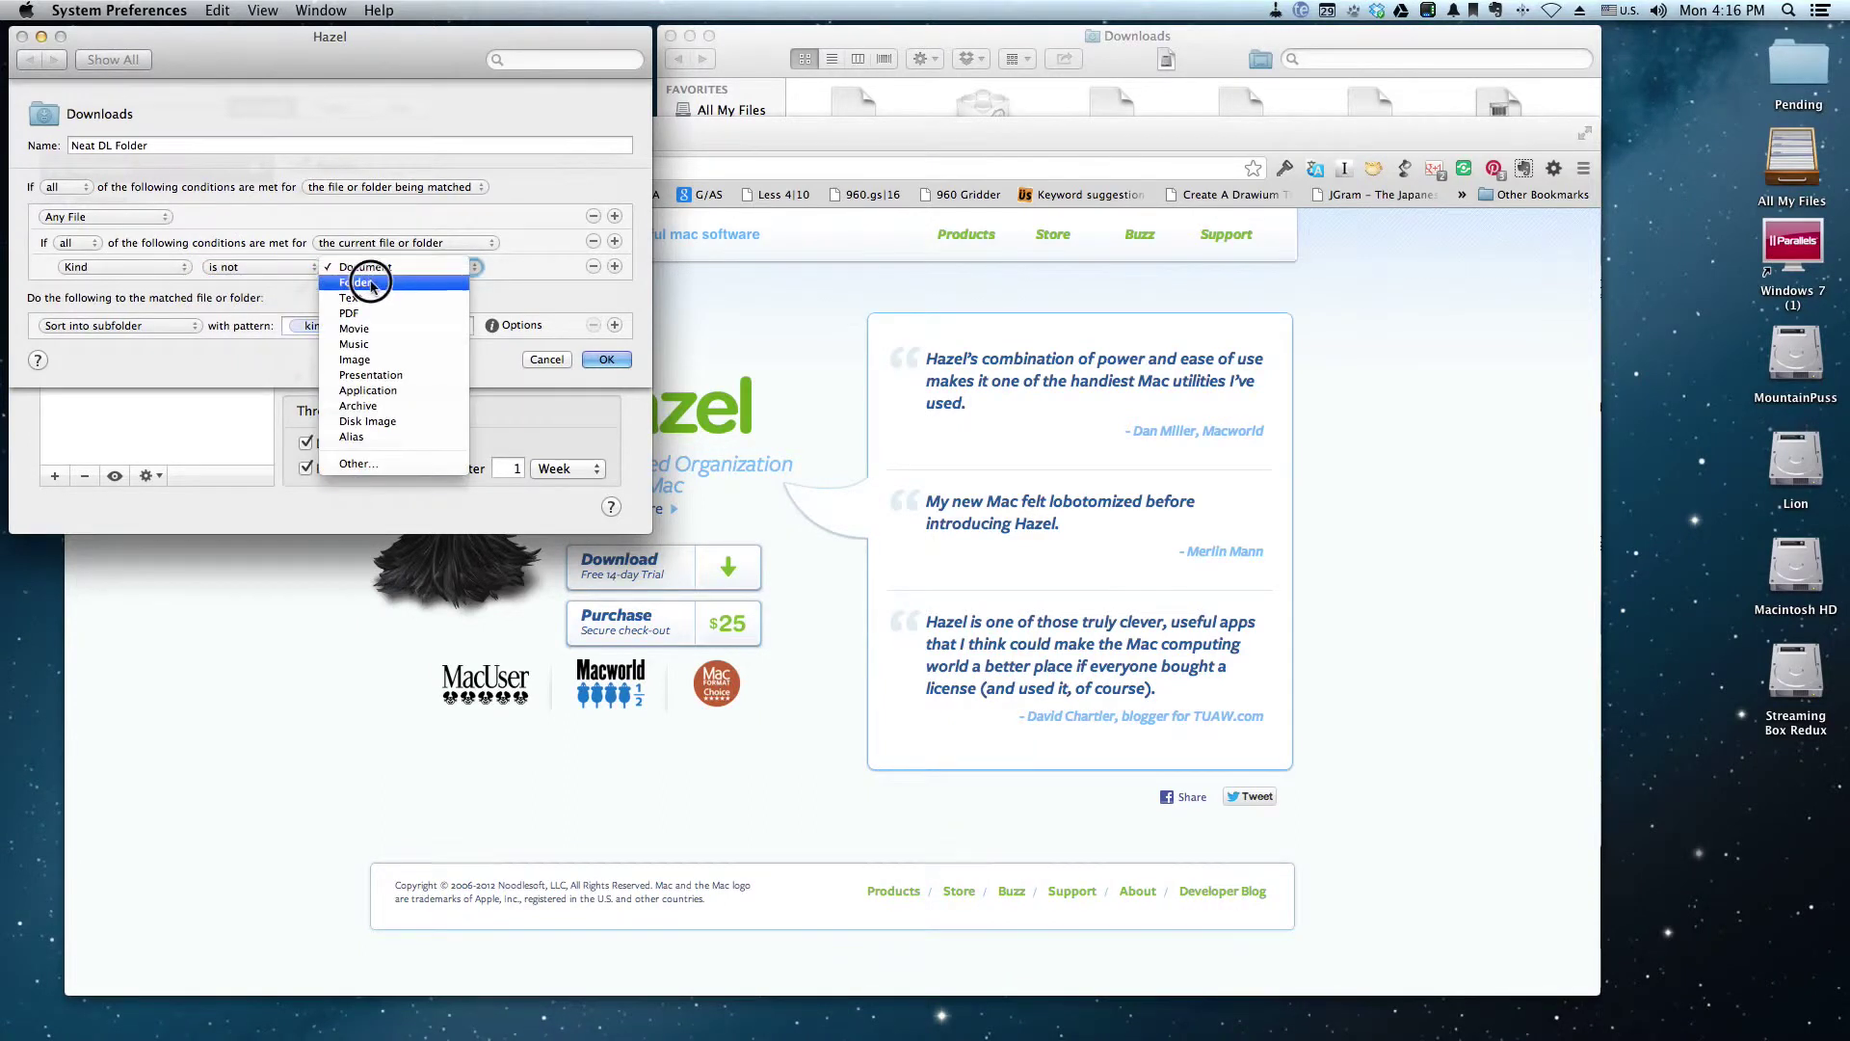
left_click(431, 287)
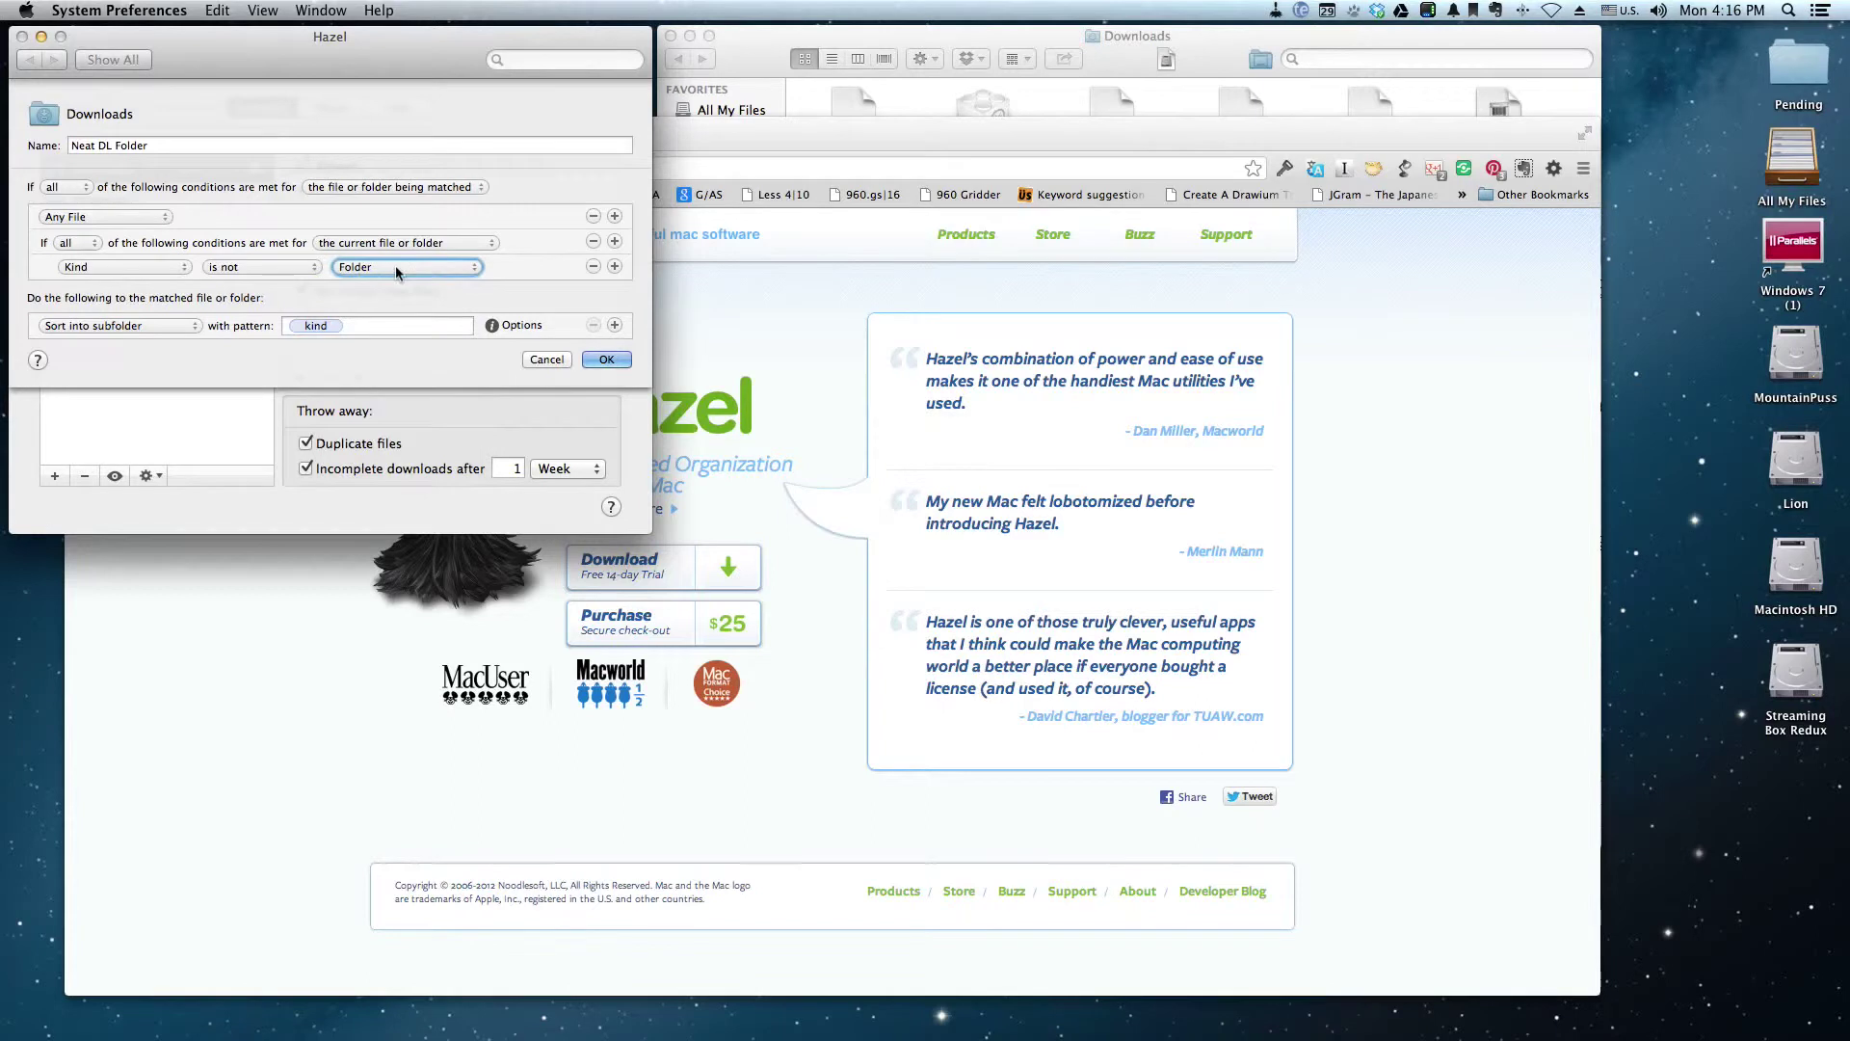
left_click(593, 266)
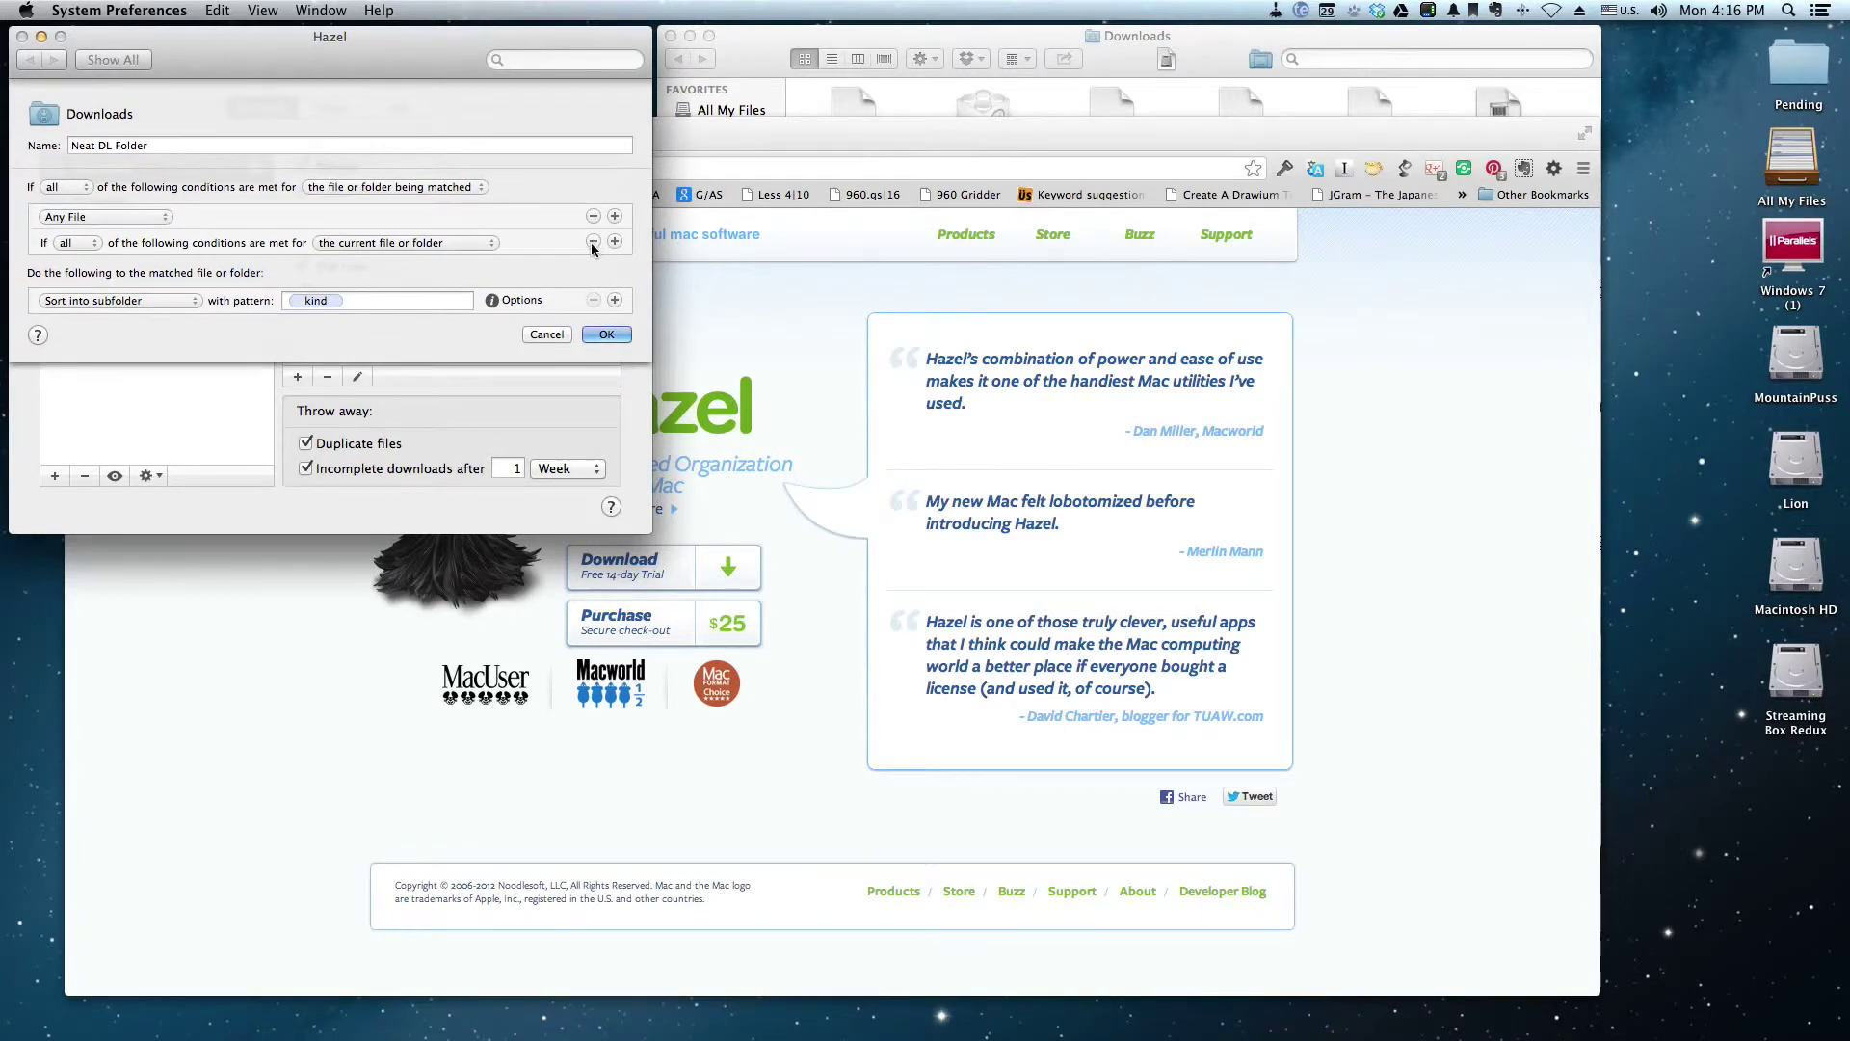
left_click(603, 335)
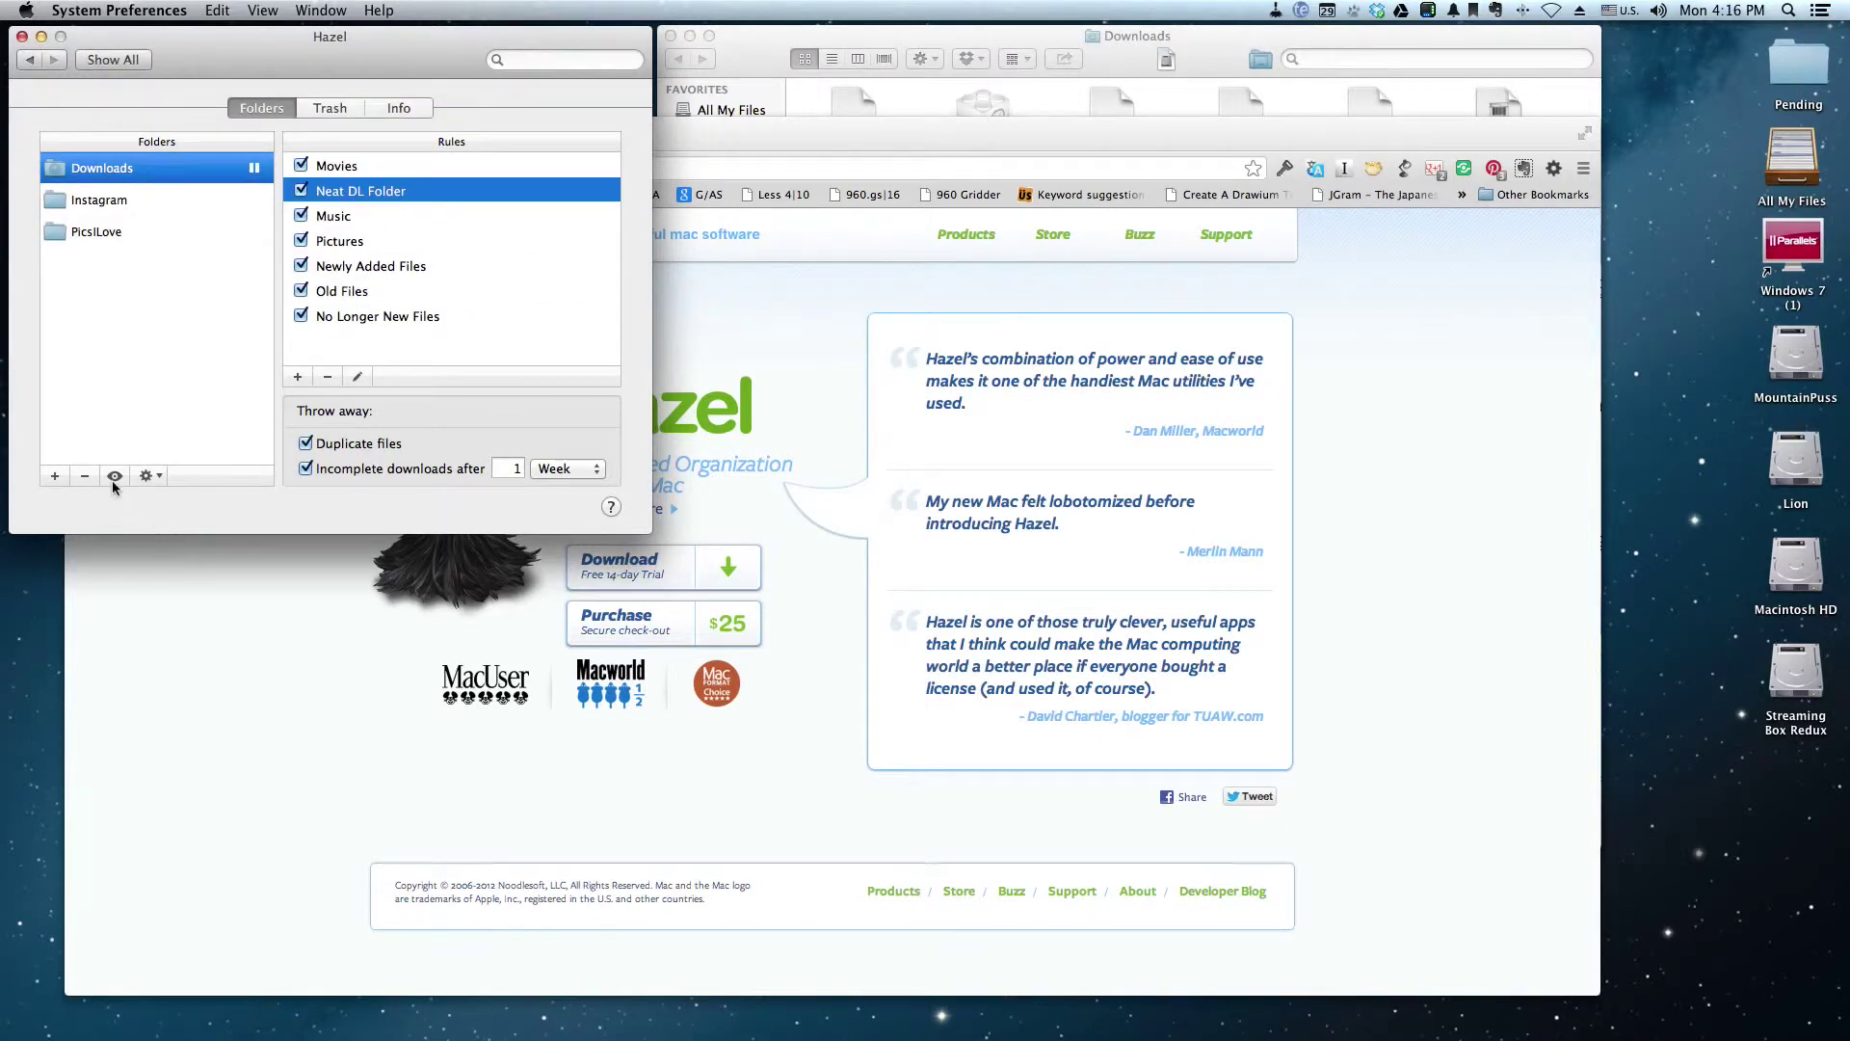
- Preview which Downloads files the rules match, scrolling through the list
left_click(158, 477)
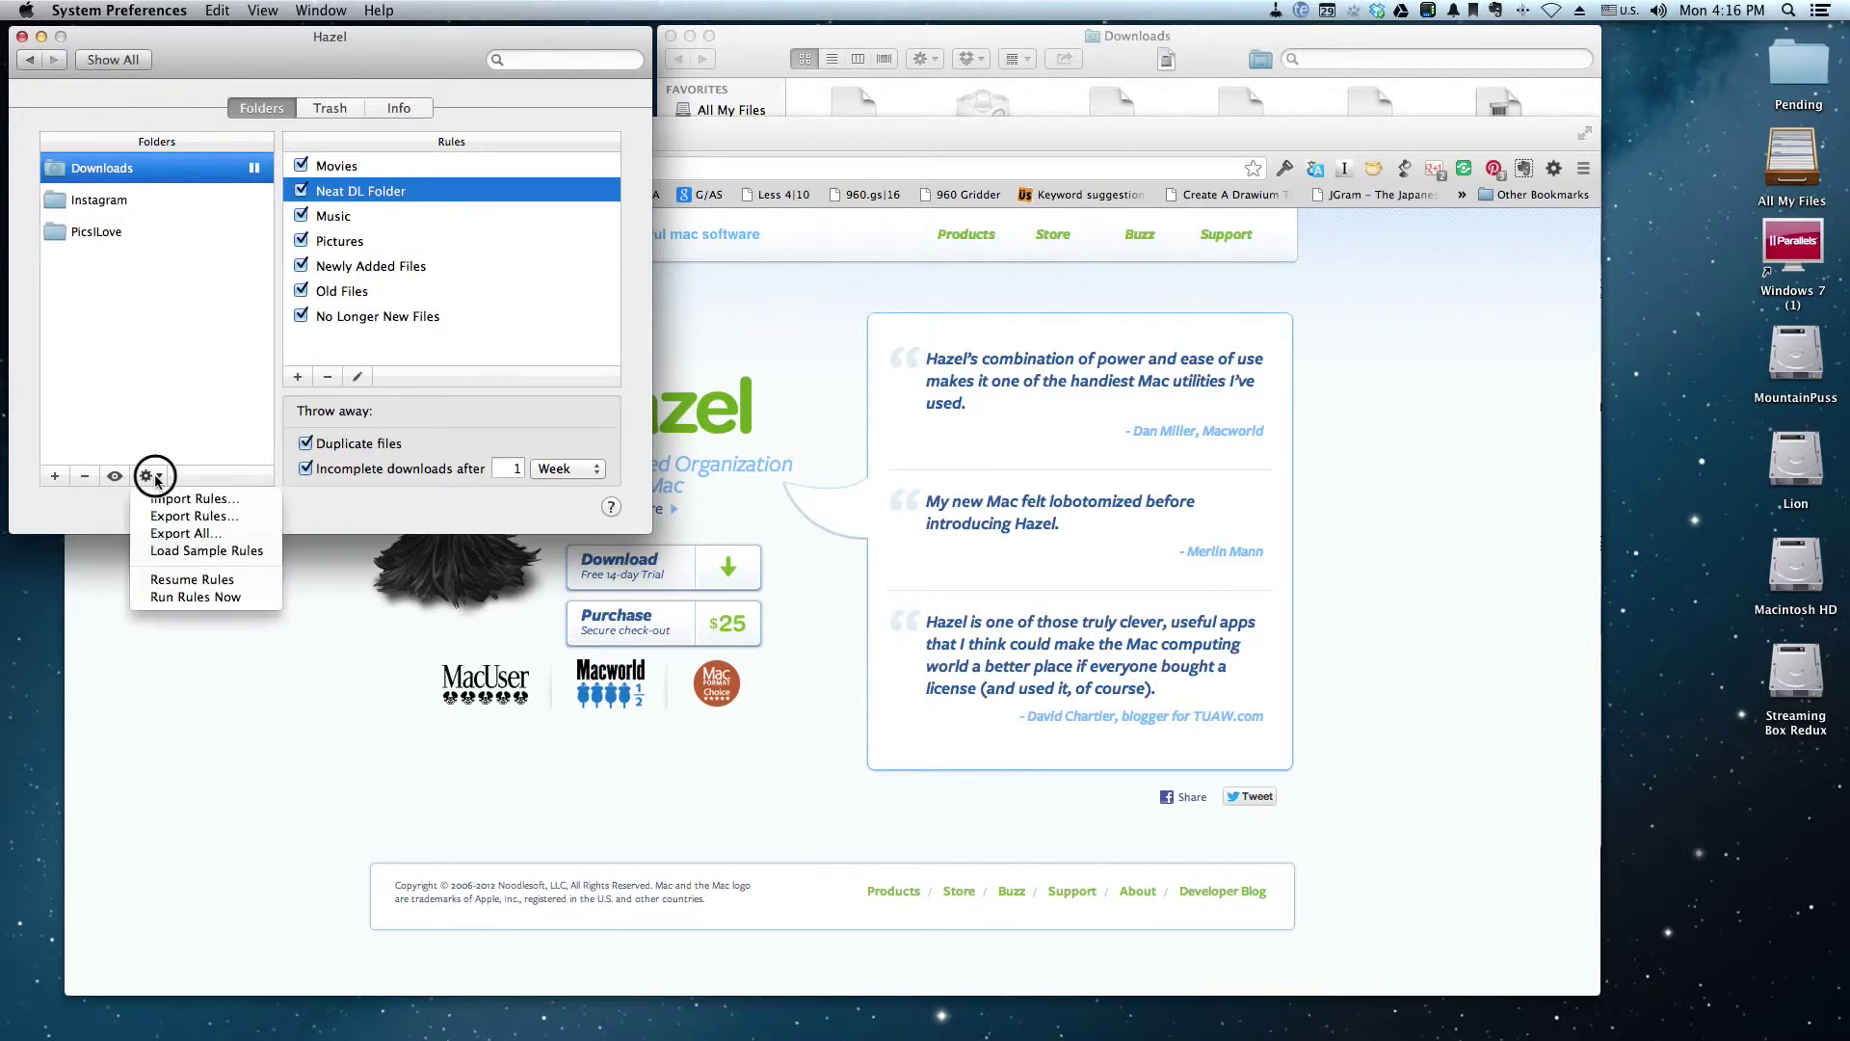
left_click(115, 478)
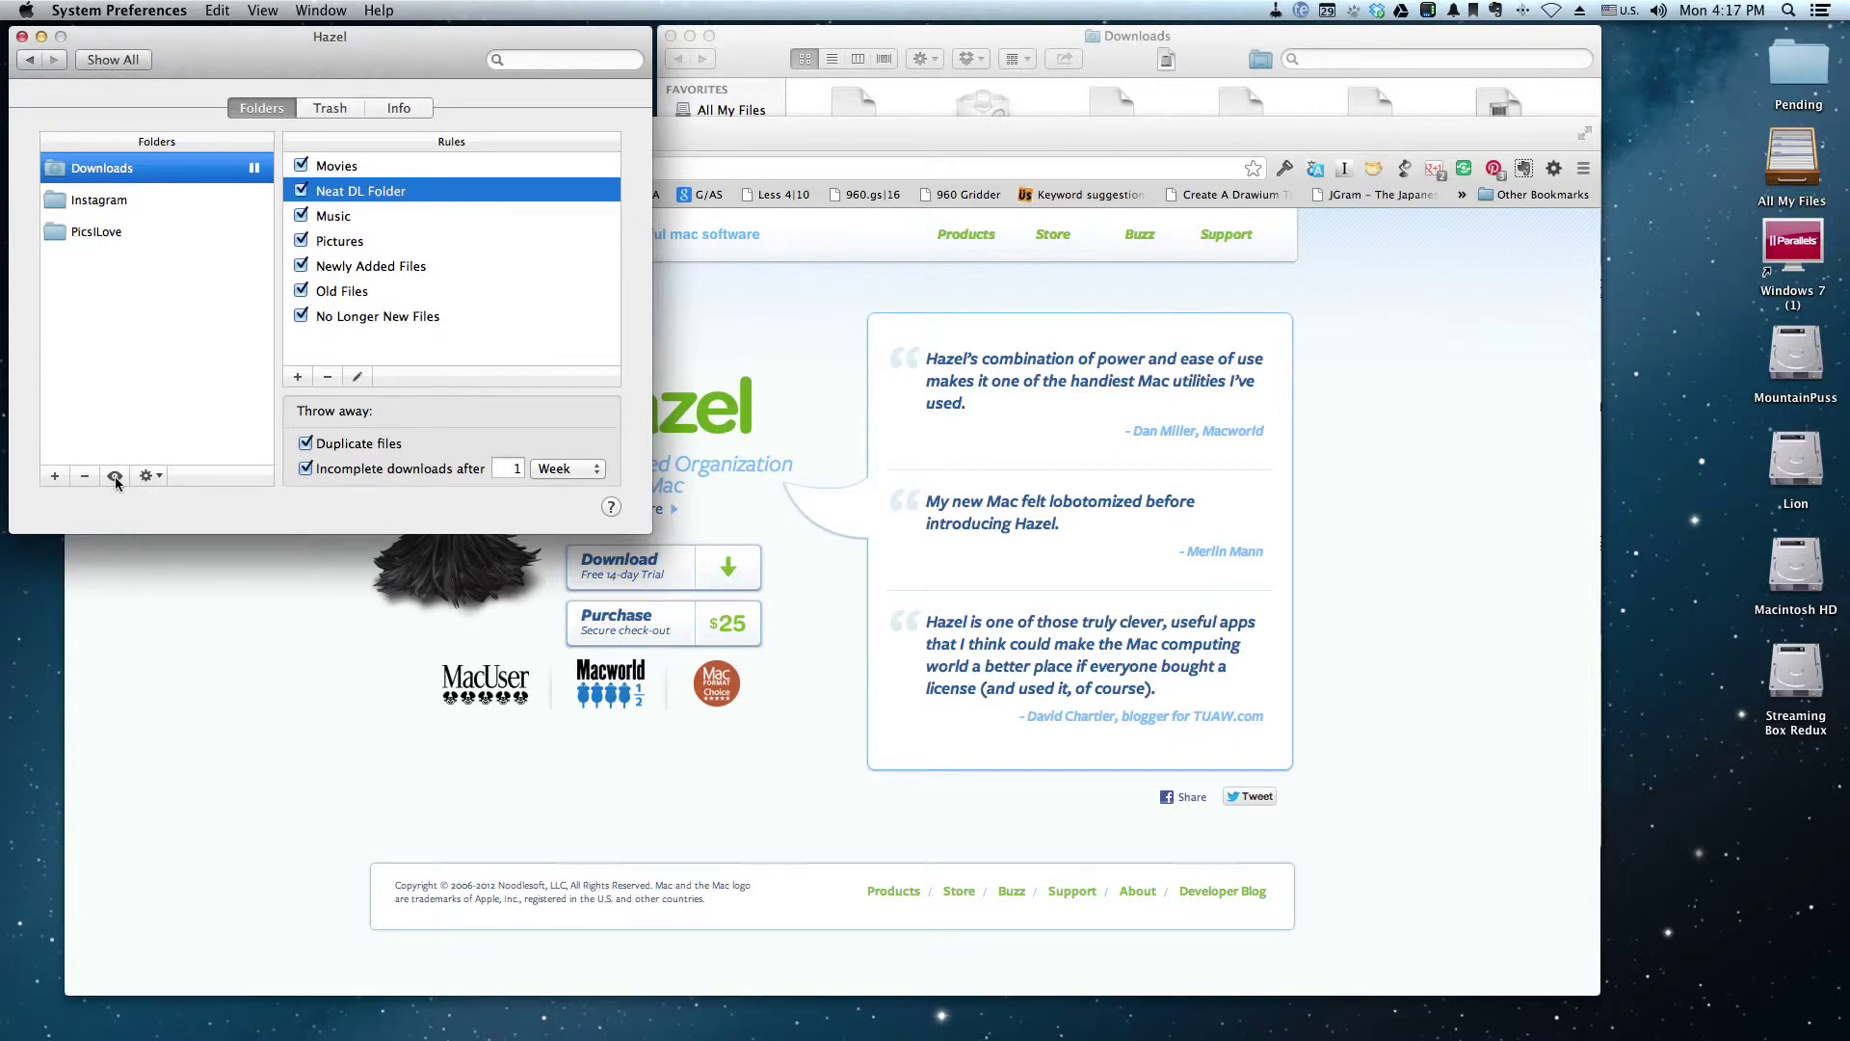
left_click(112, 477)
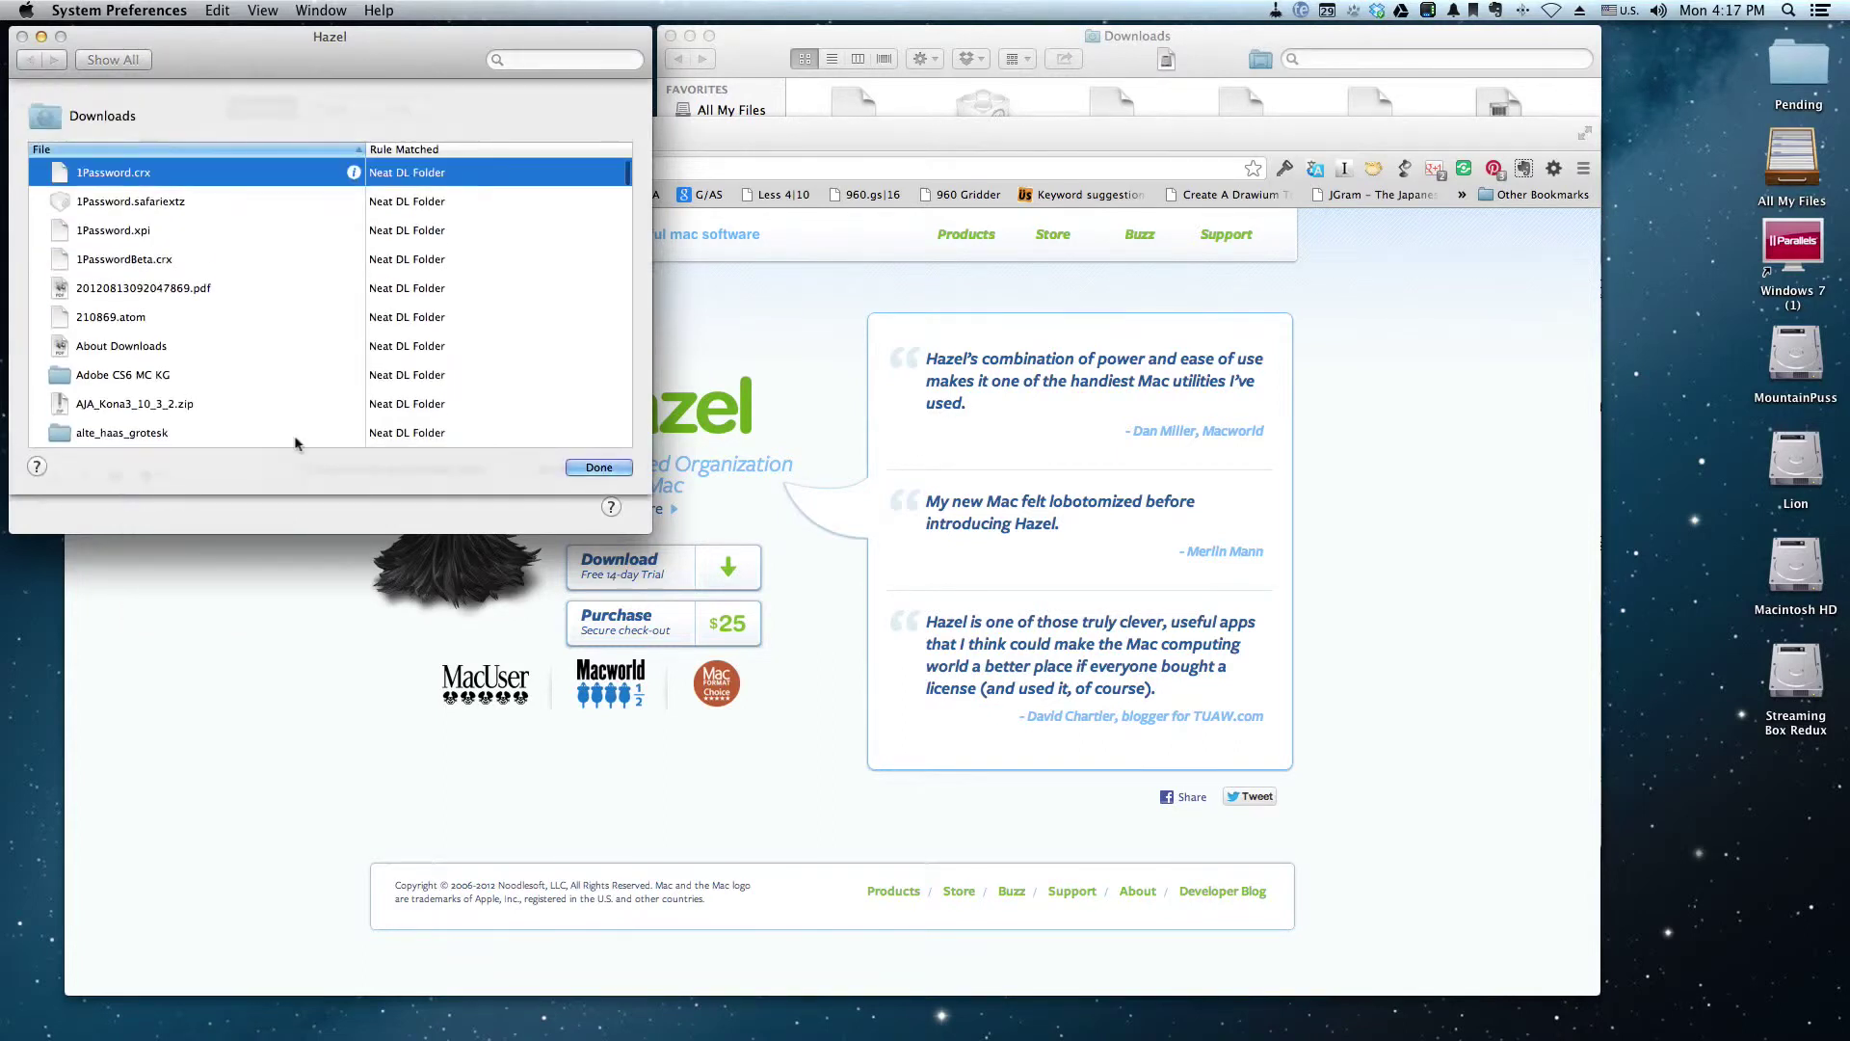
scroll(466, 280, "down", 10)
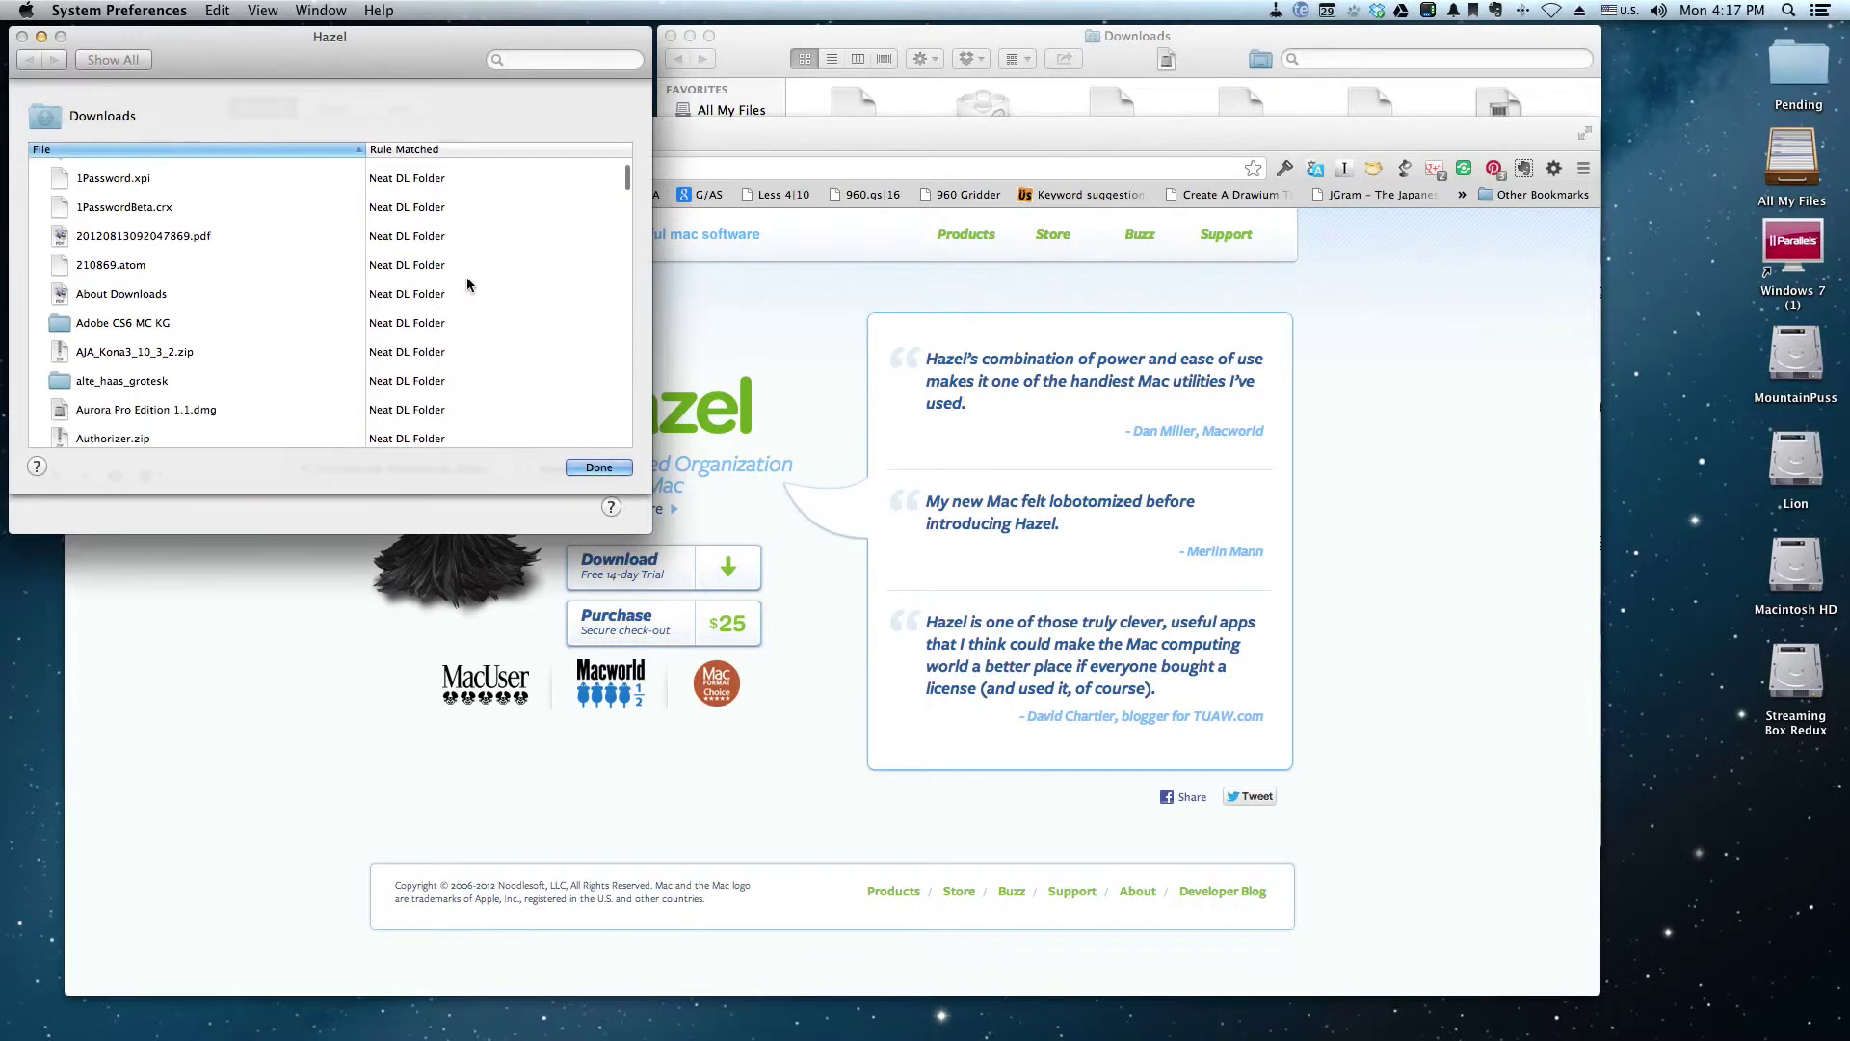
scroll(469, 284, "down", 20)
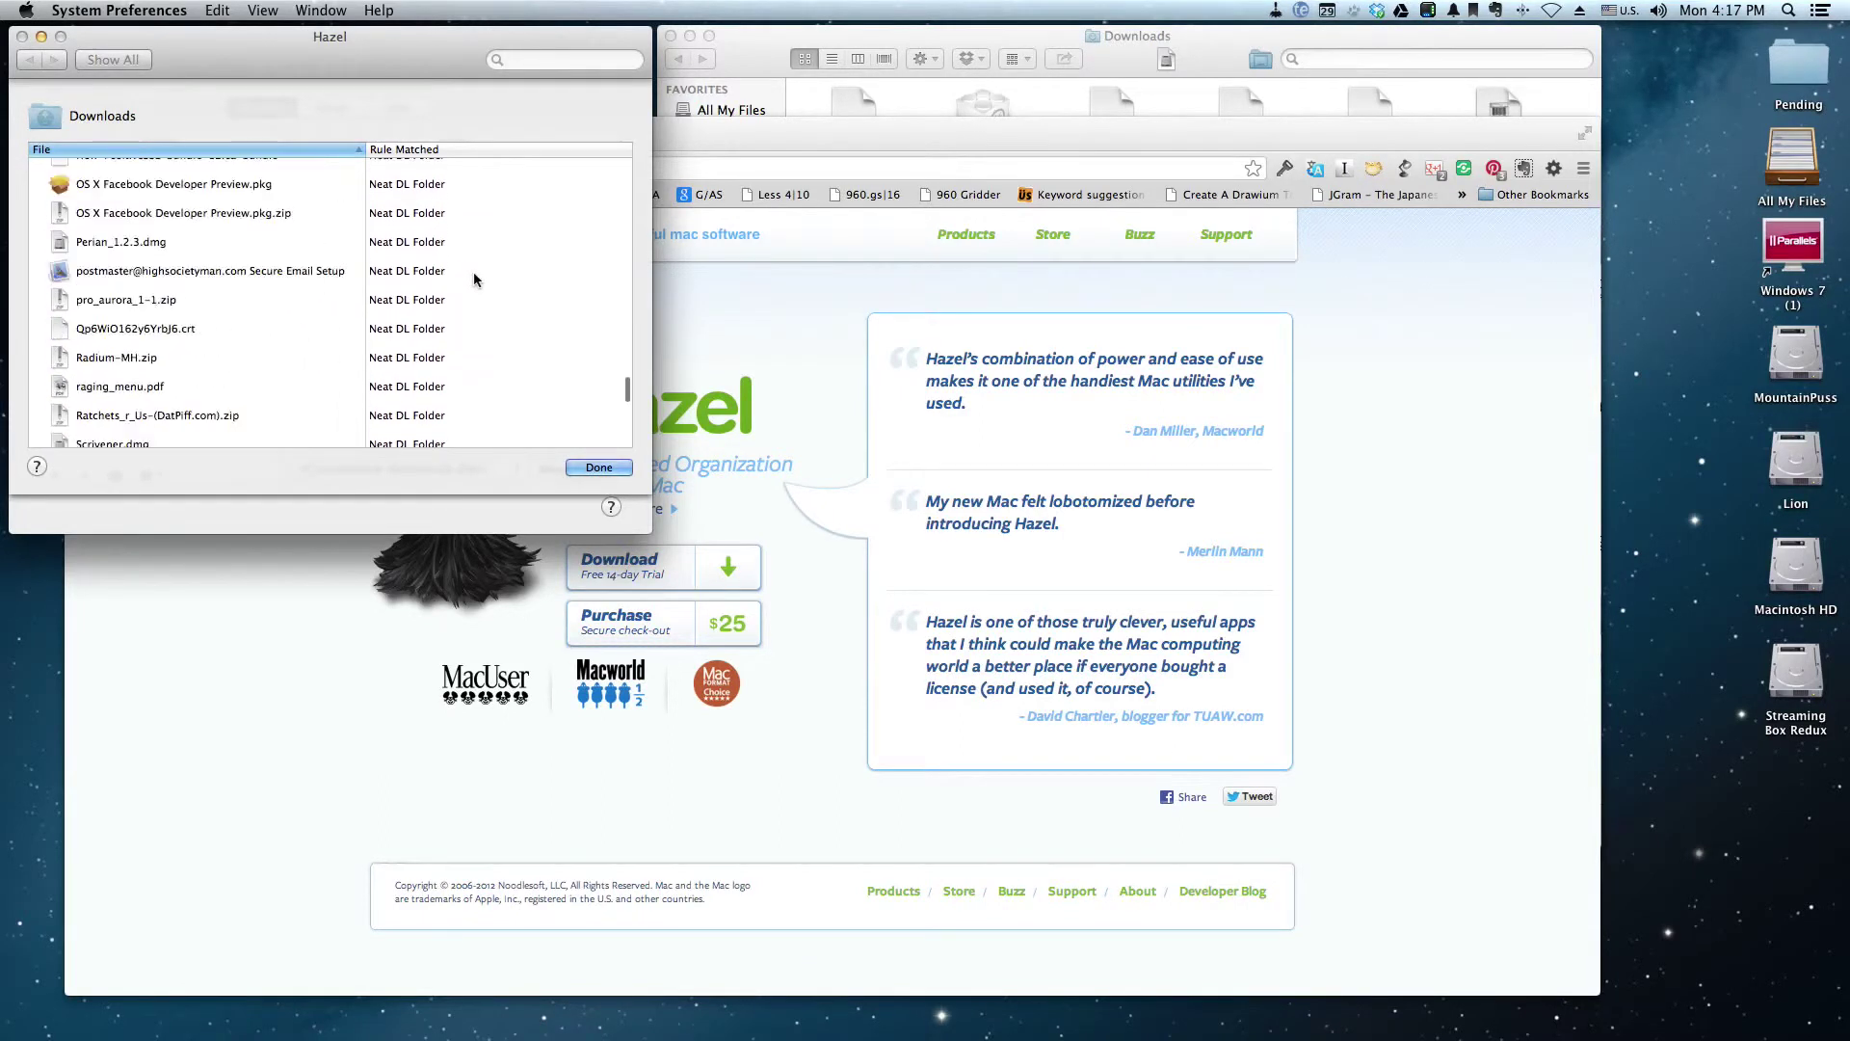
scroll(474, 280, "up", 15)
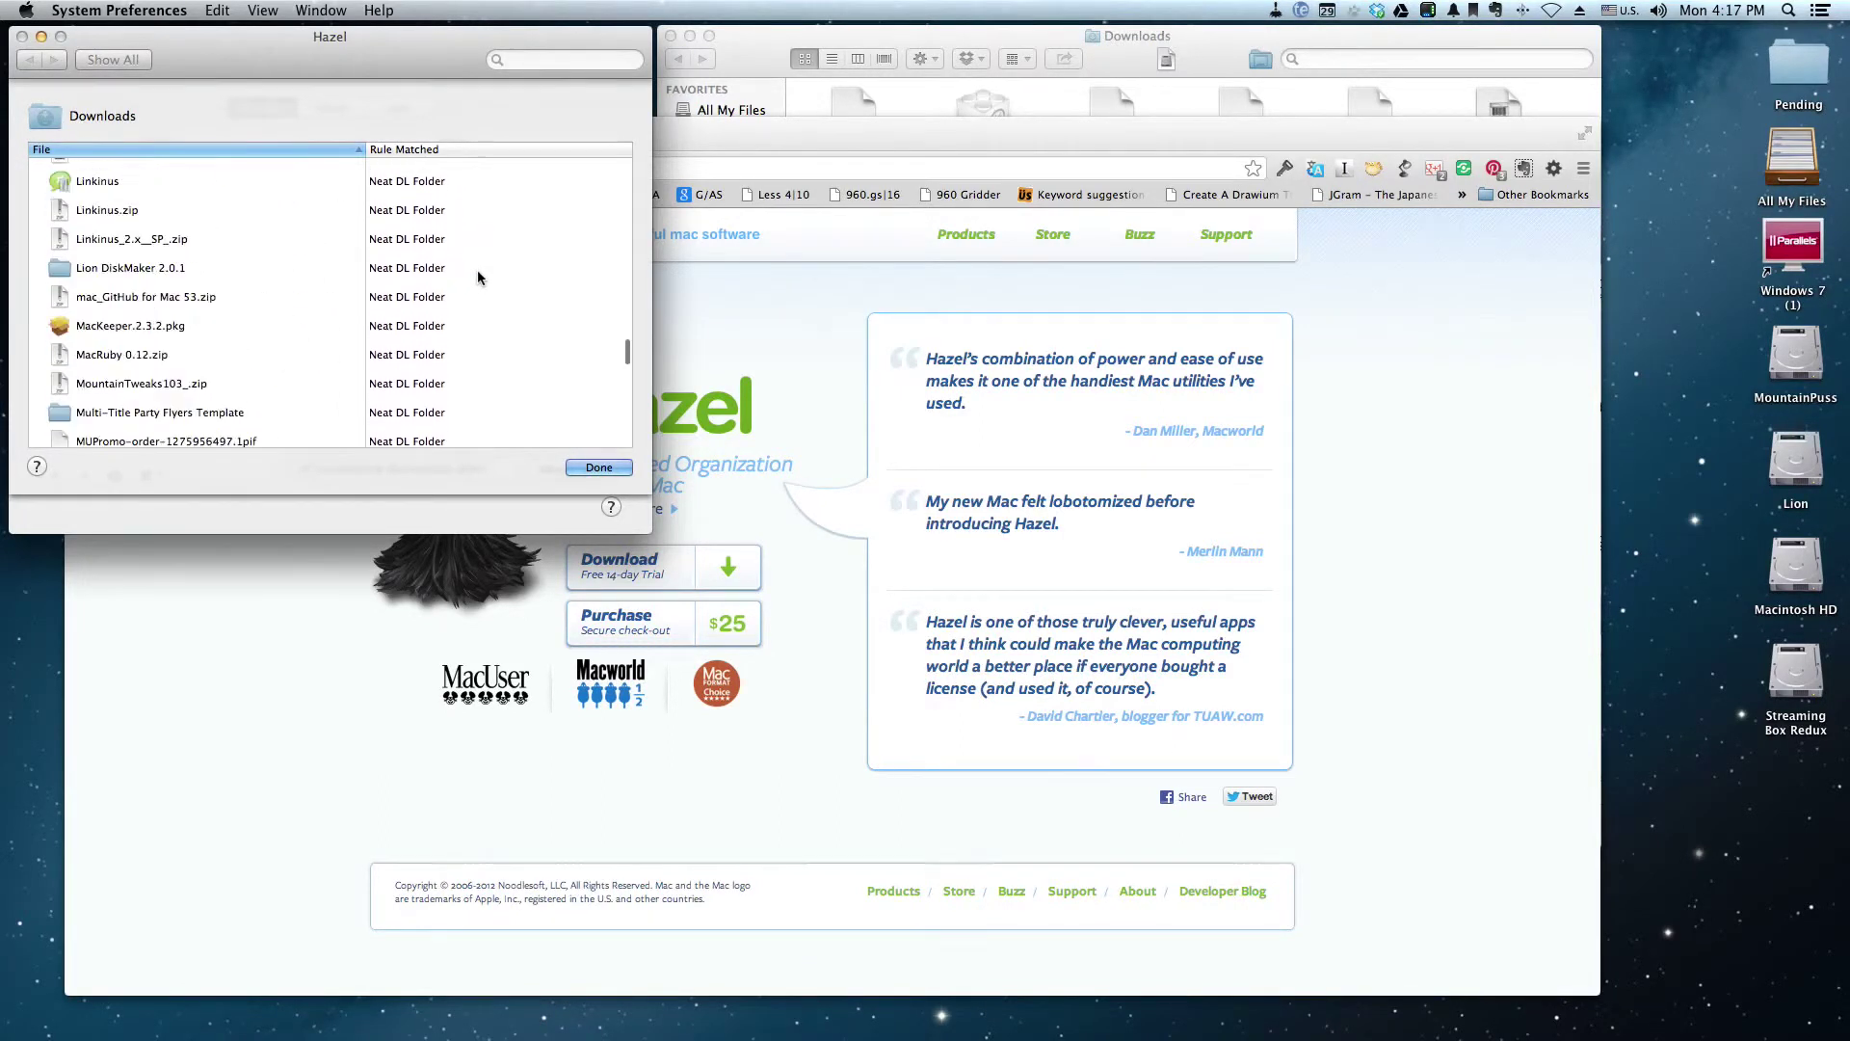
scroll(478, 276, "up", 12)
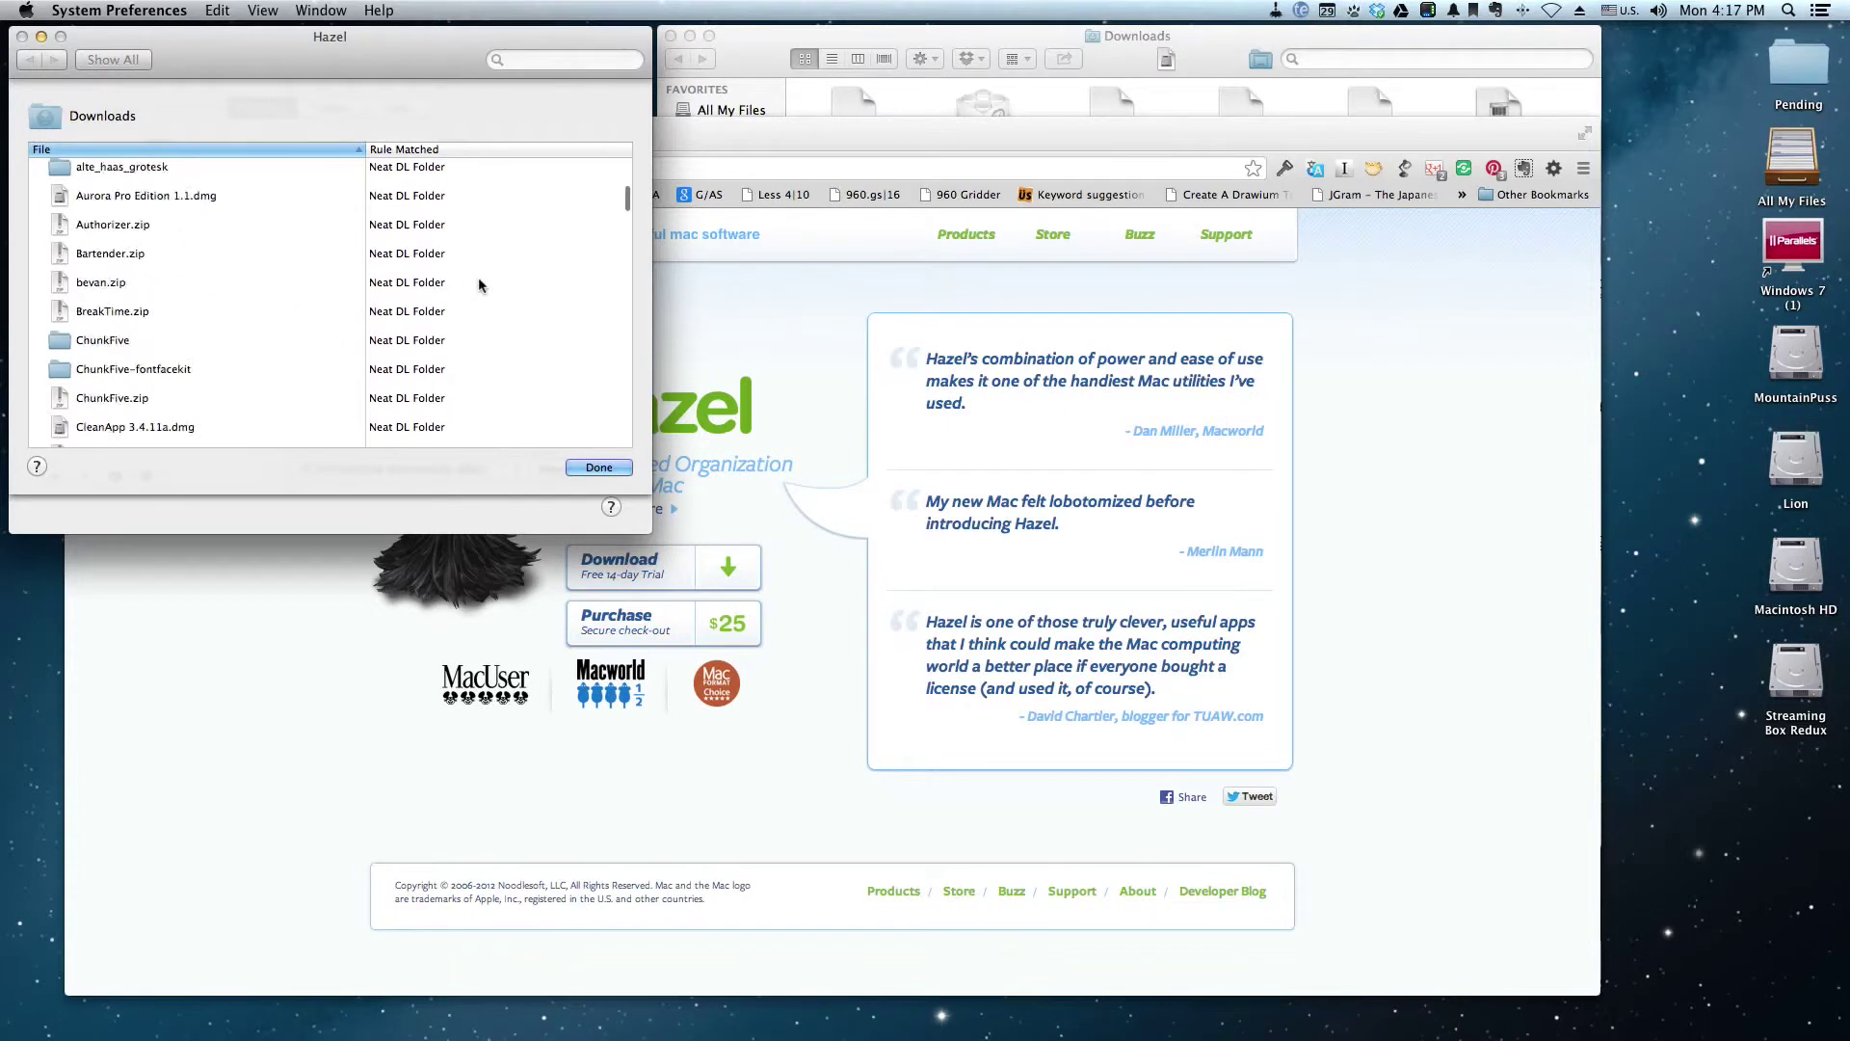
- Close the match preview and minimize the Chrome Noodlesoft window
left_click(594, 468)
left_click(781, 136)
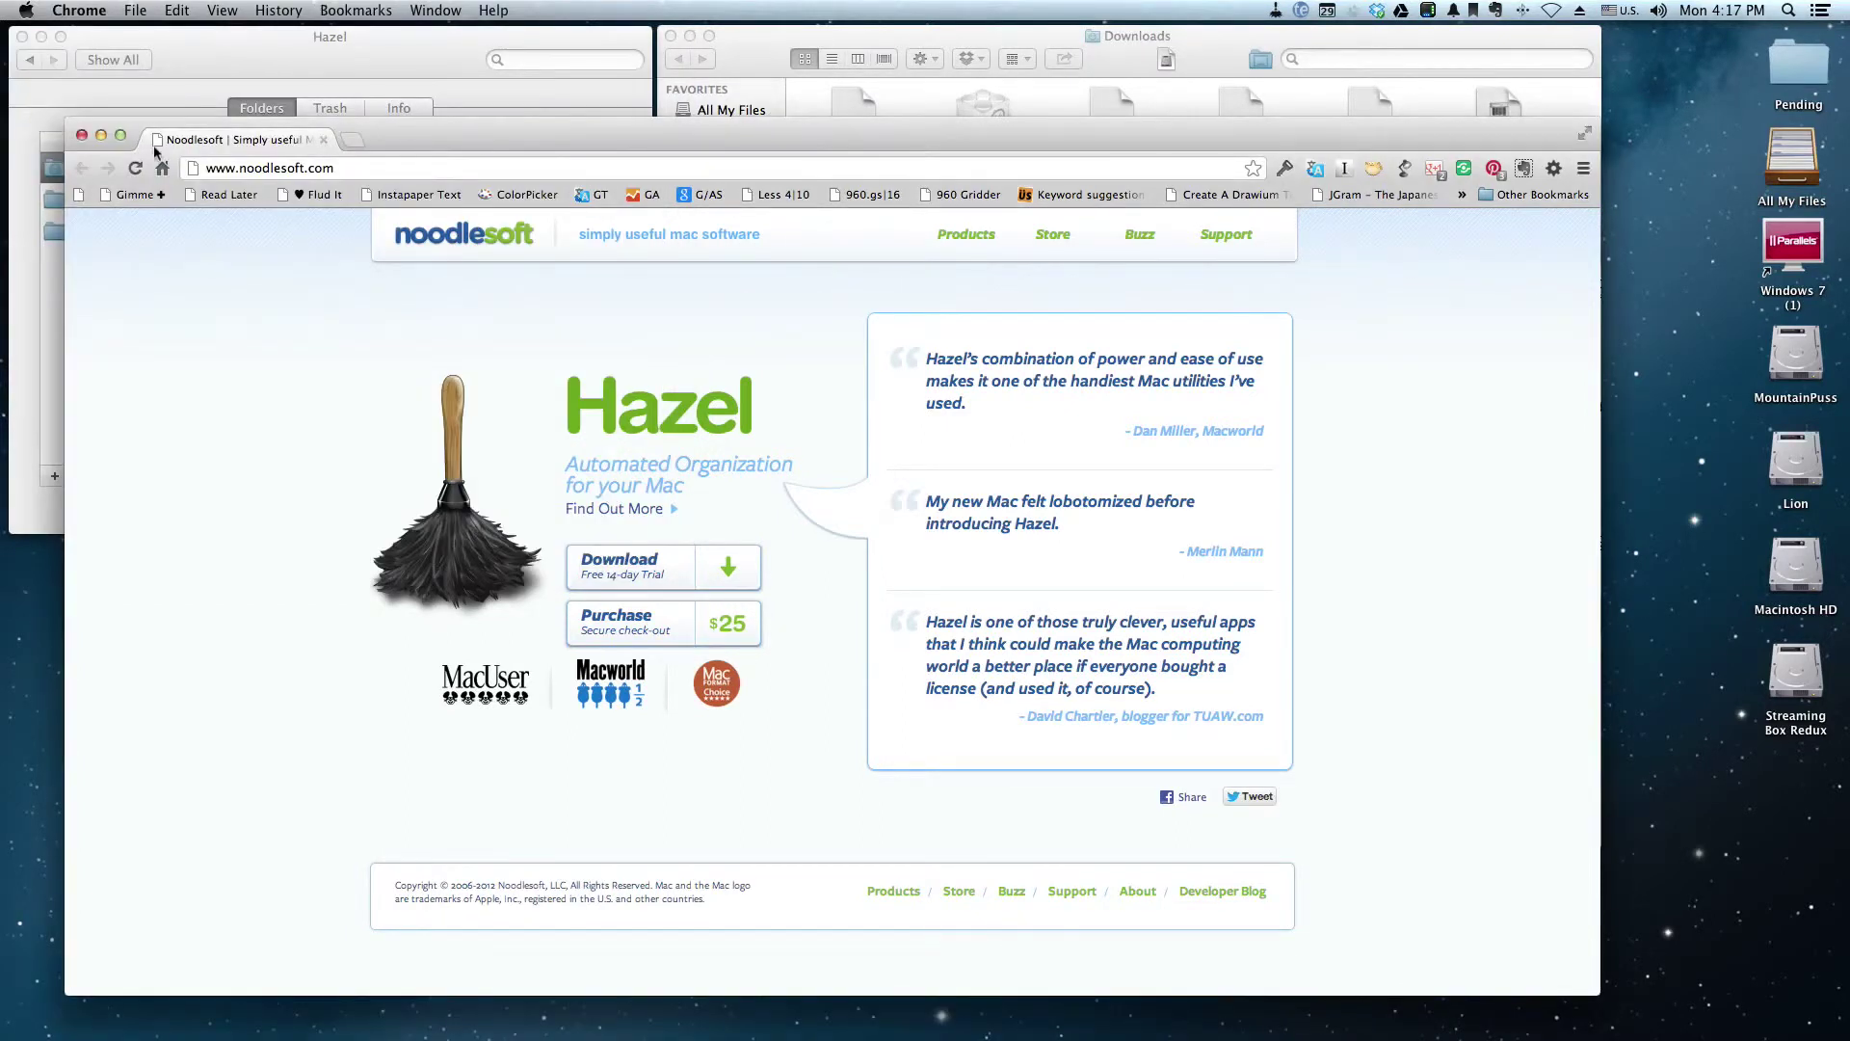
left_click(101, 135)
- Disable the Old Files, Newly Added Files, Pictures, Music, Neat DL Folder and Movies rules
left_click(754, 51)
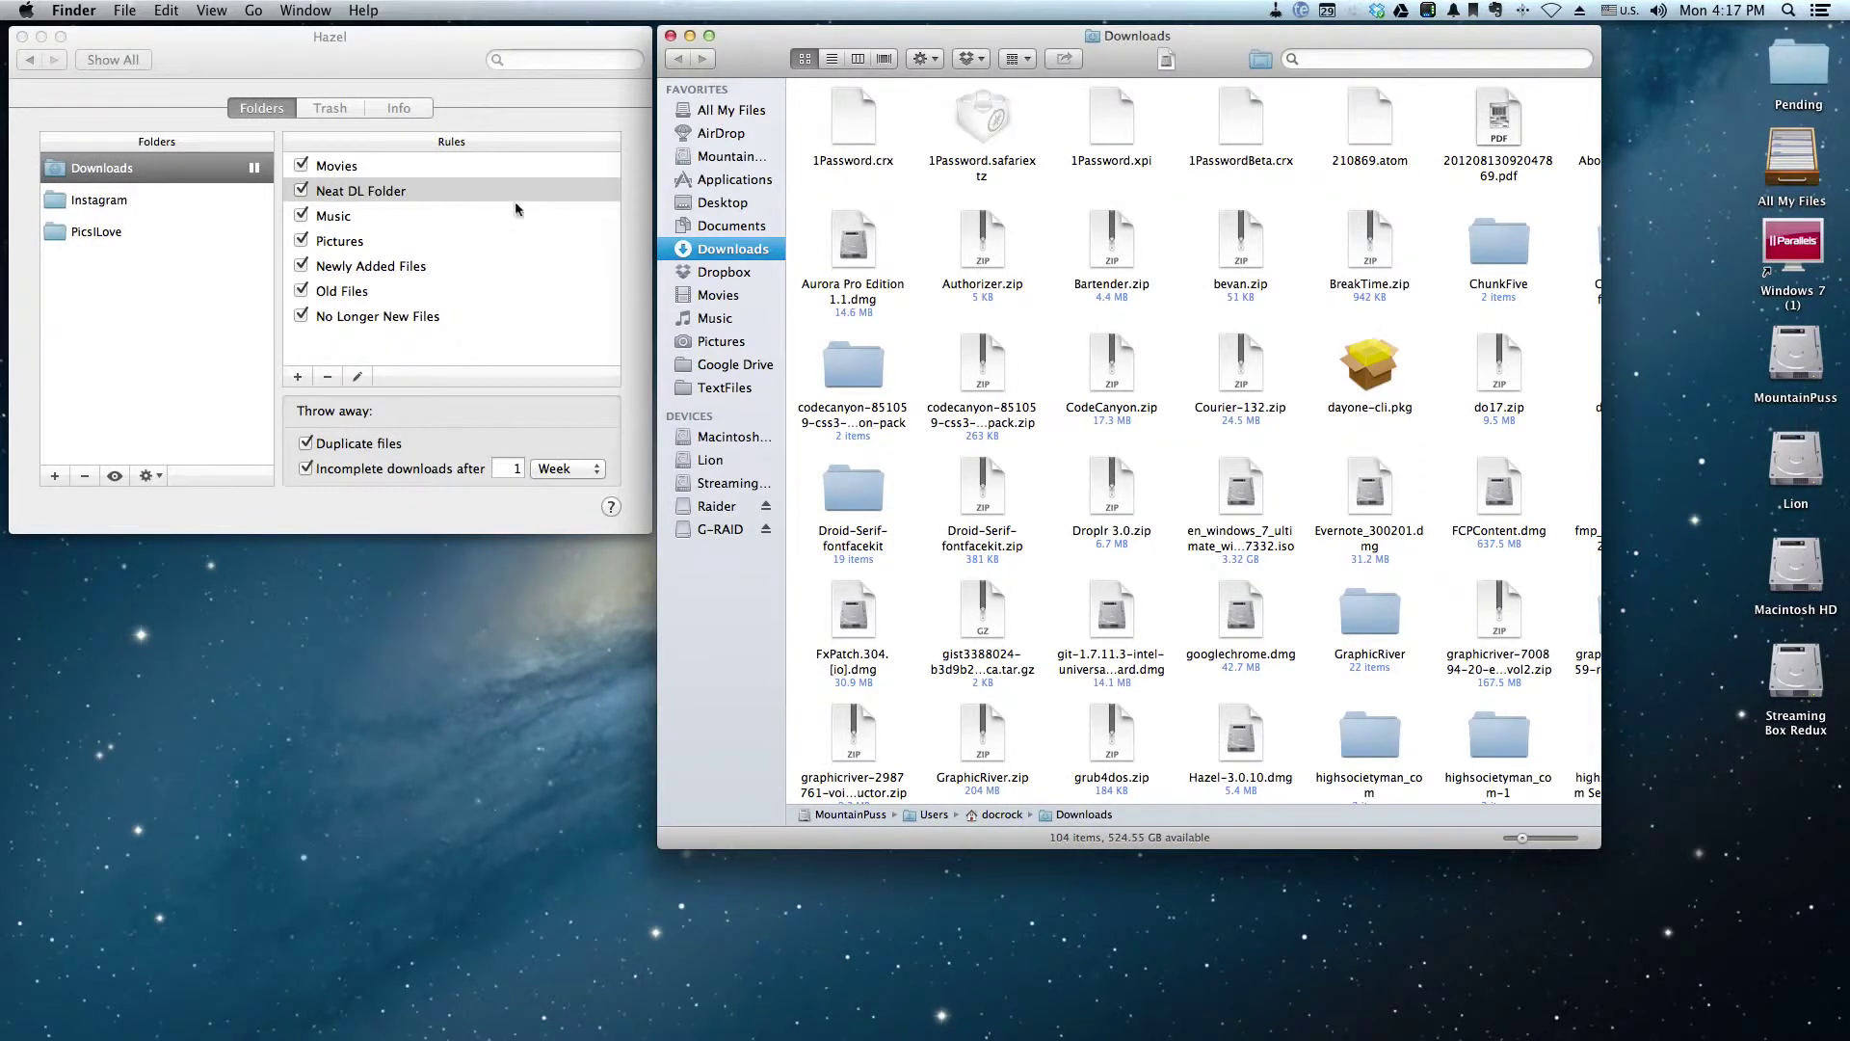
left_click(302, 291)
left_click(301, 266)
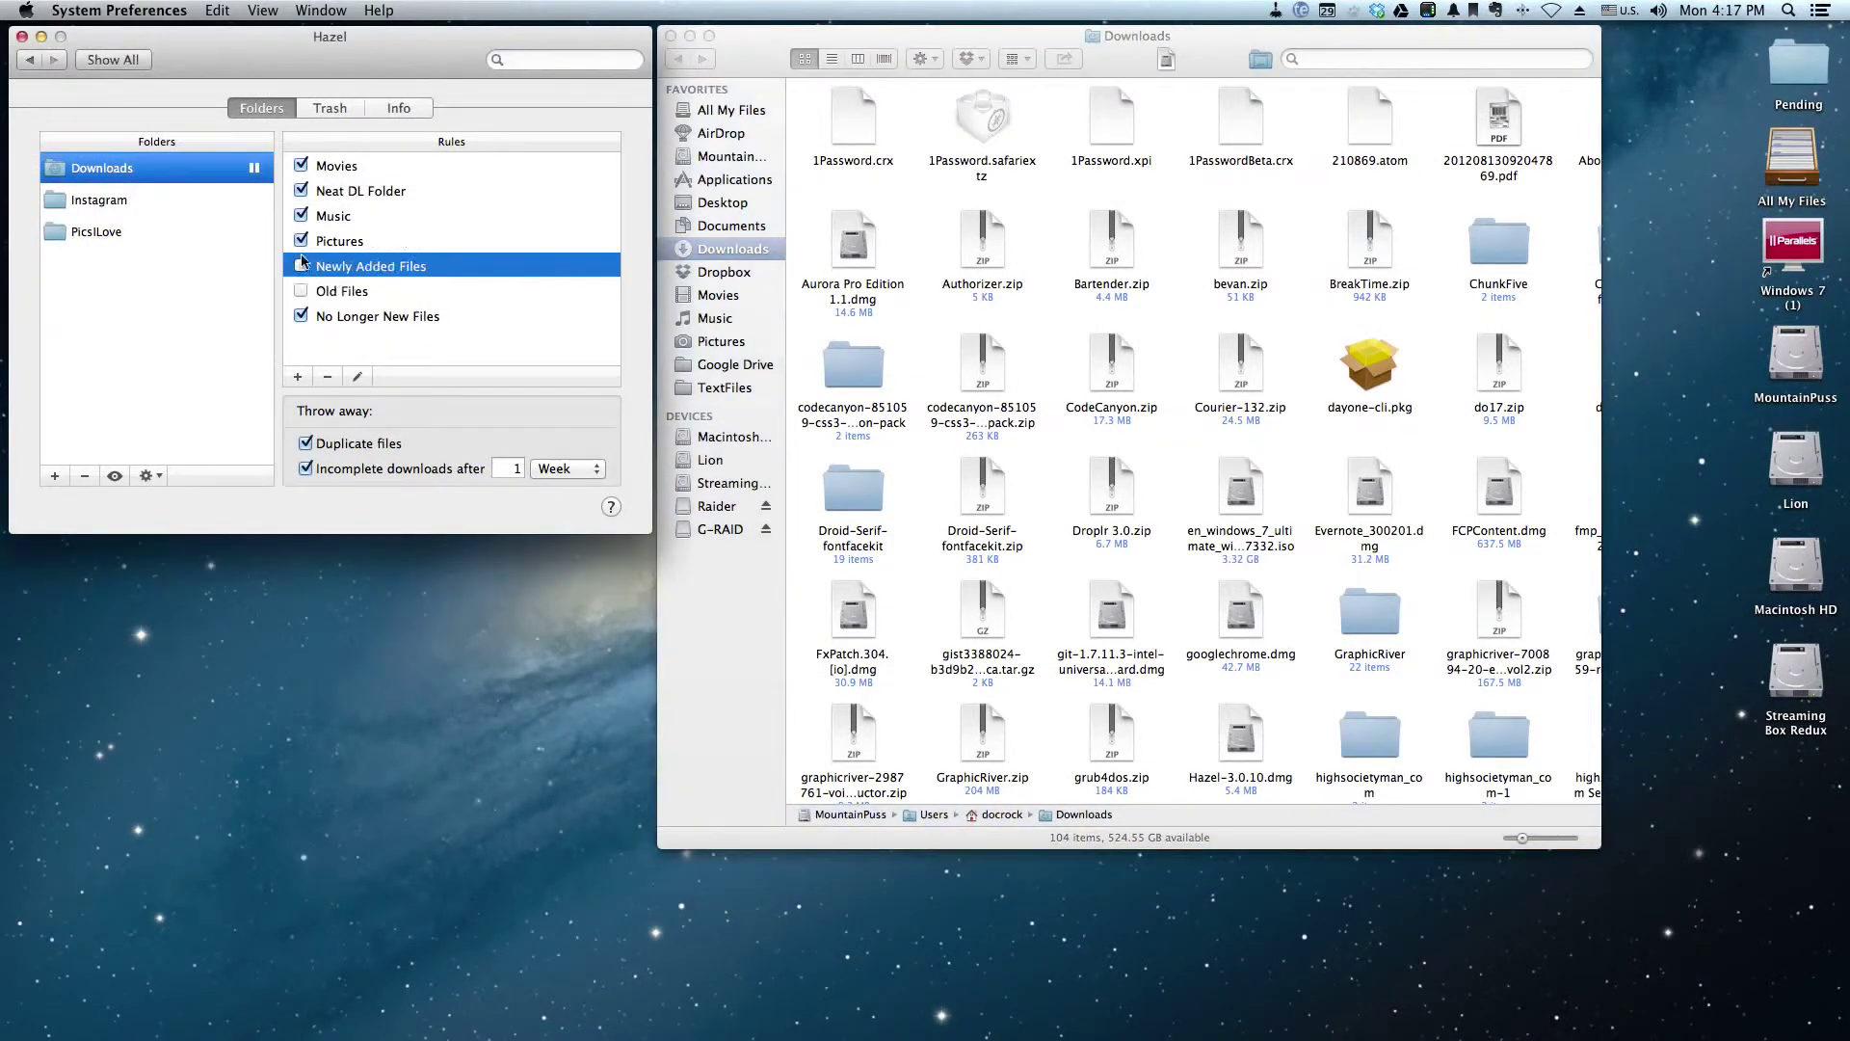
left_click(300, 241)
left_click(300, 216)
left_click(300, 193)
left_click(300, 165)
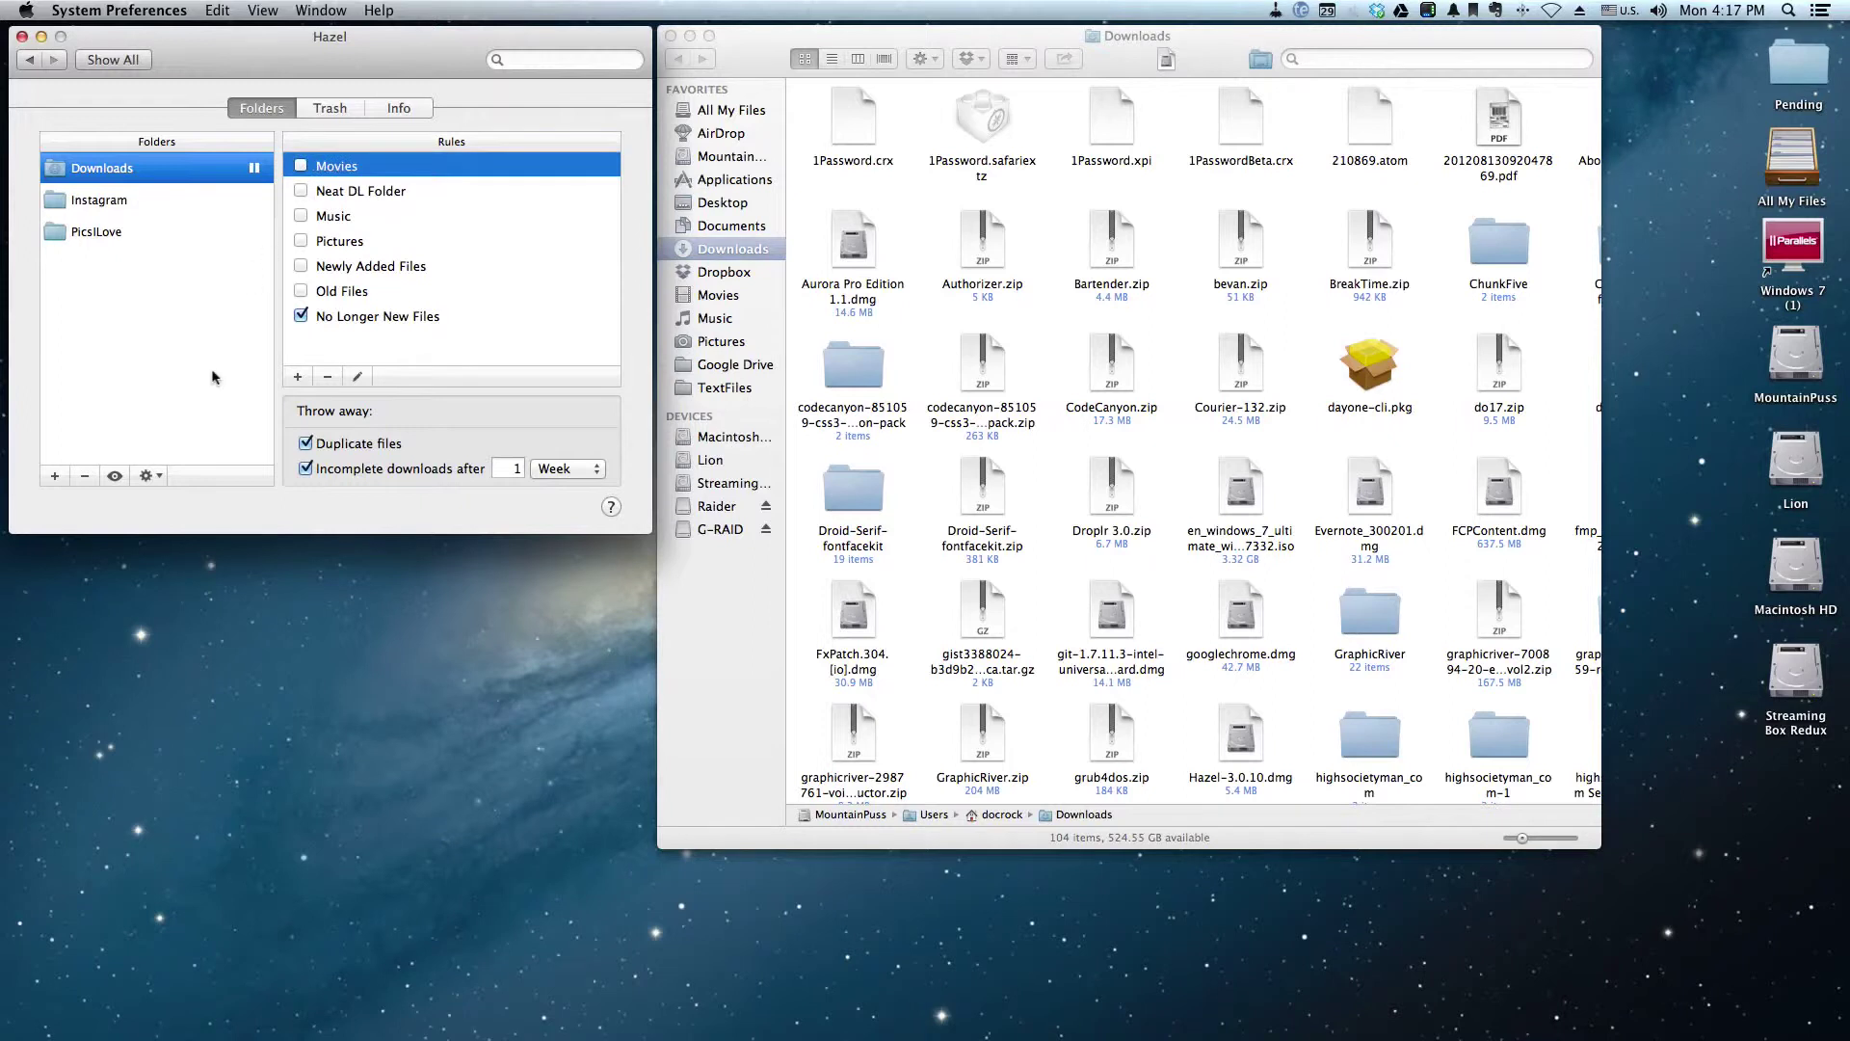
- Resume Downloads rules, re-enable only Neat DL Folder, disable No Longer New Files, and run rules now
right_click(256, 170)
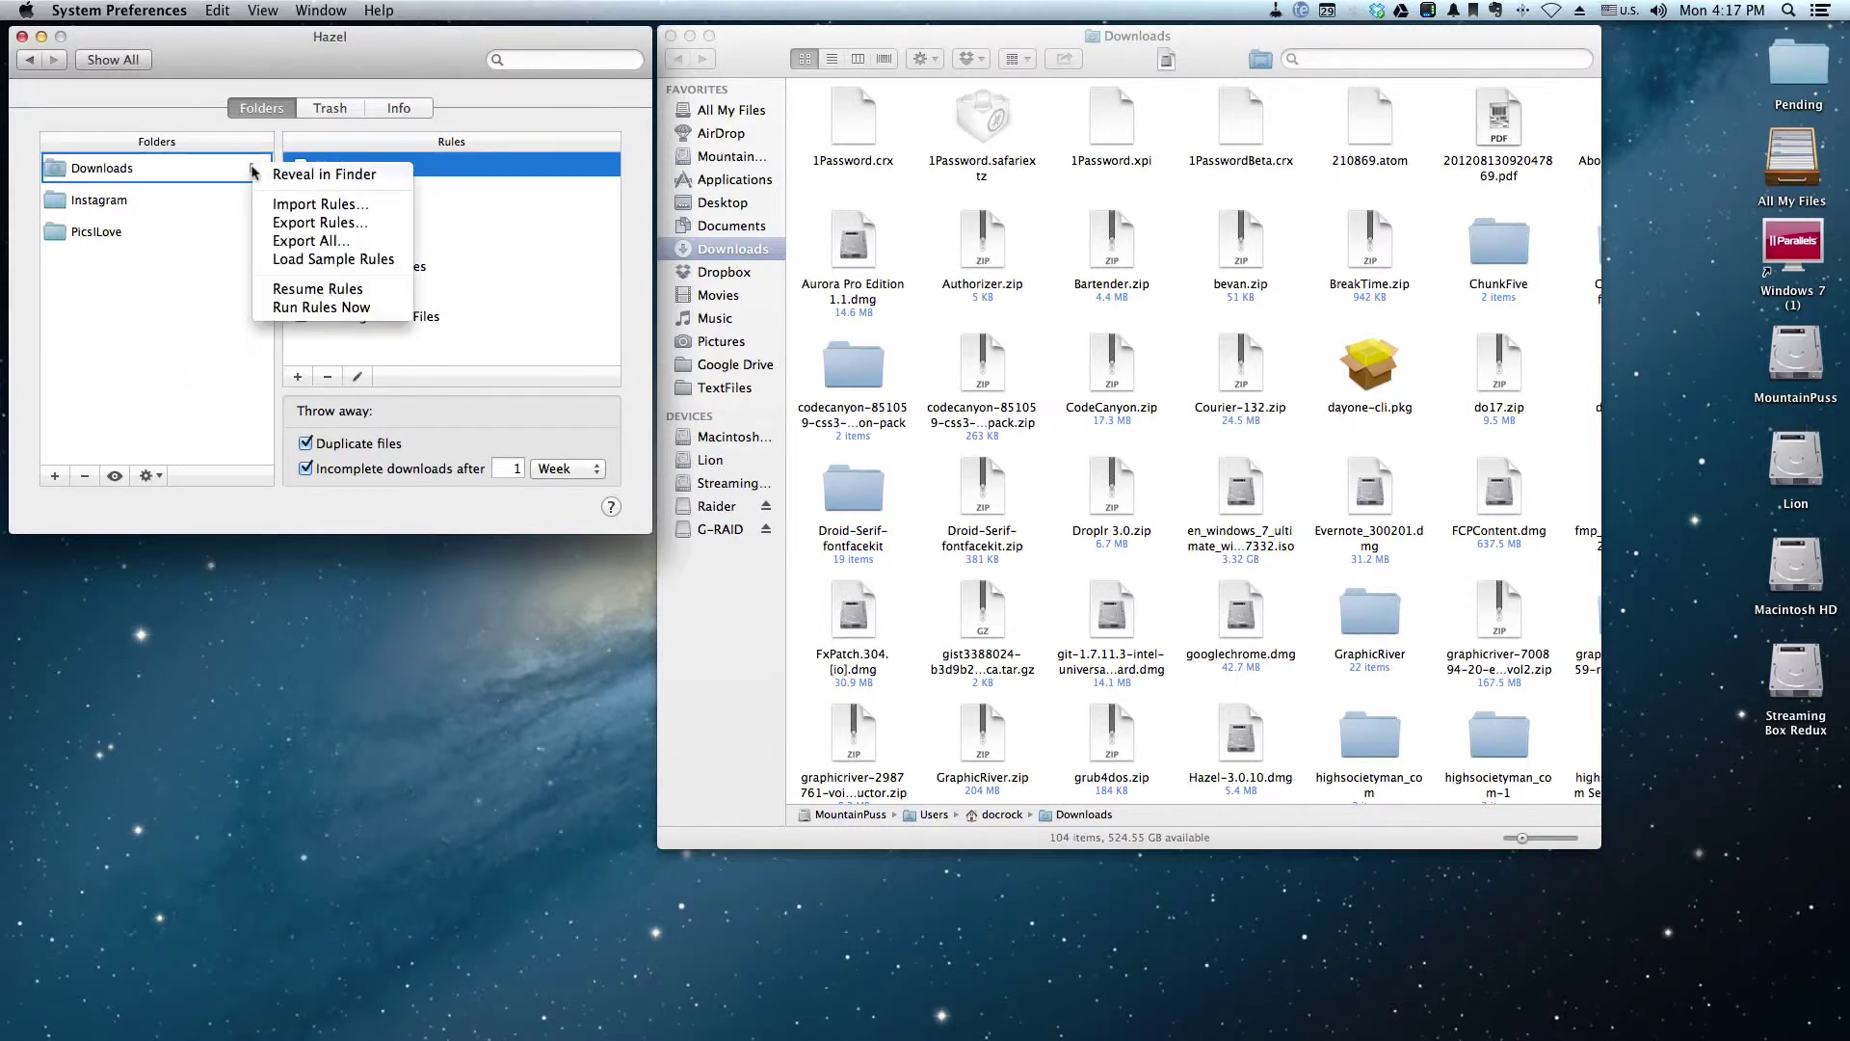
left_click(318, 289)
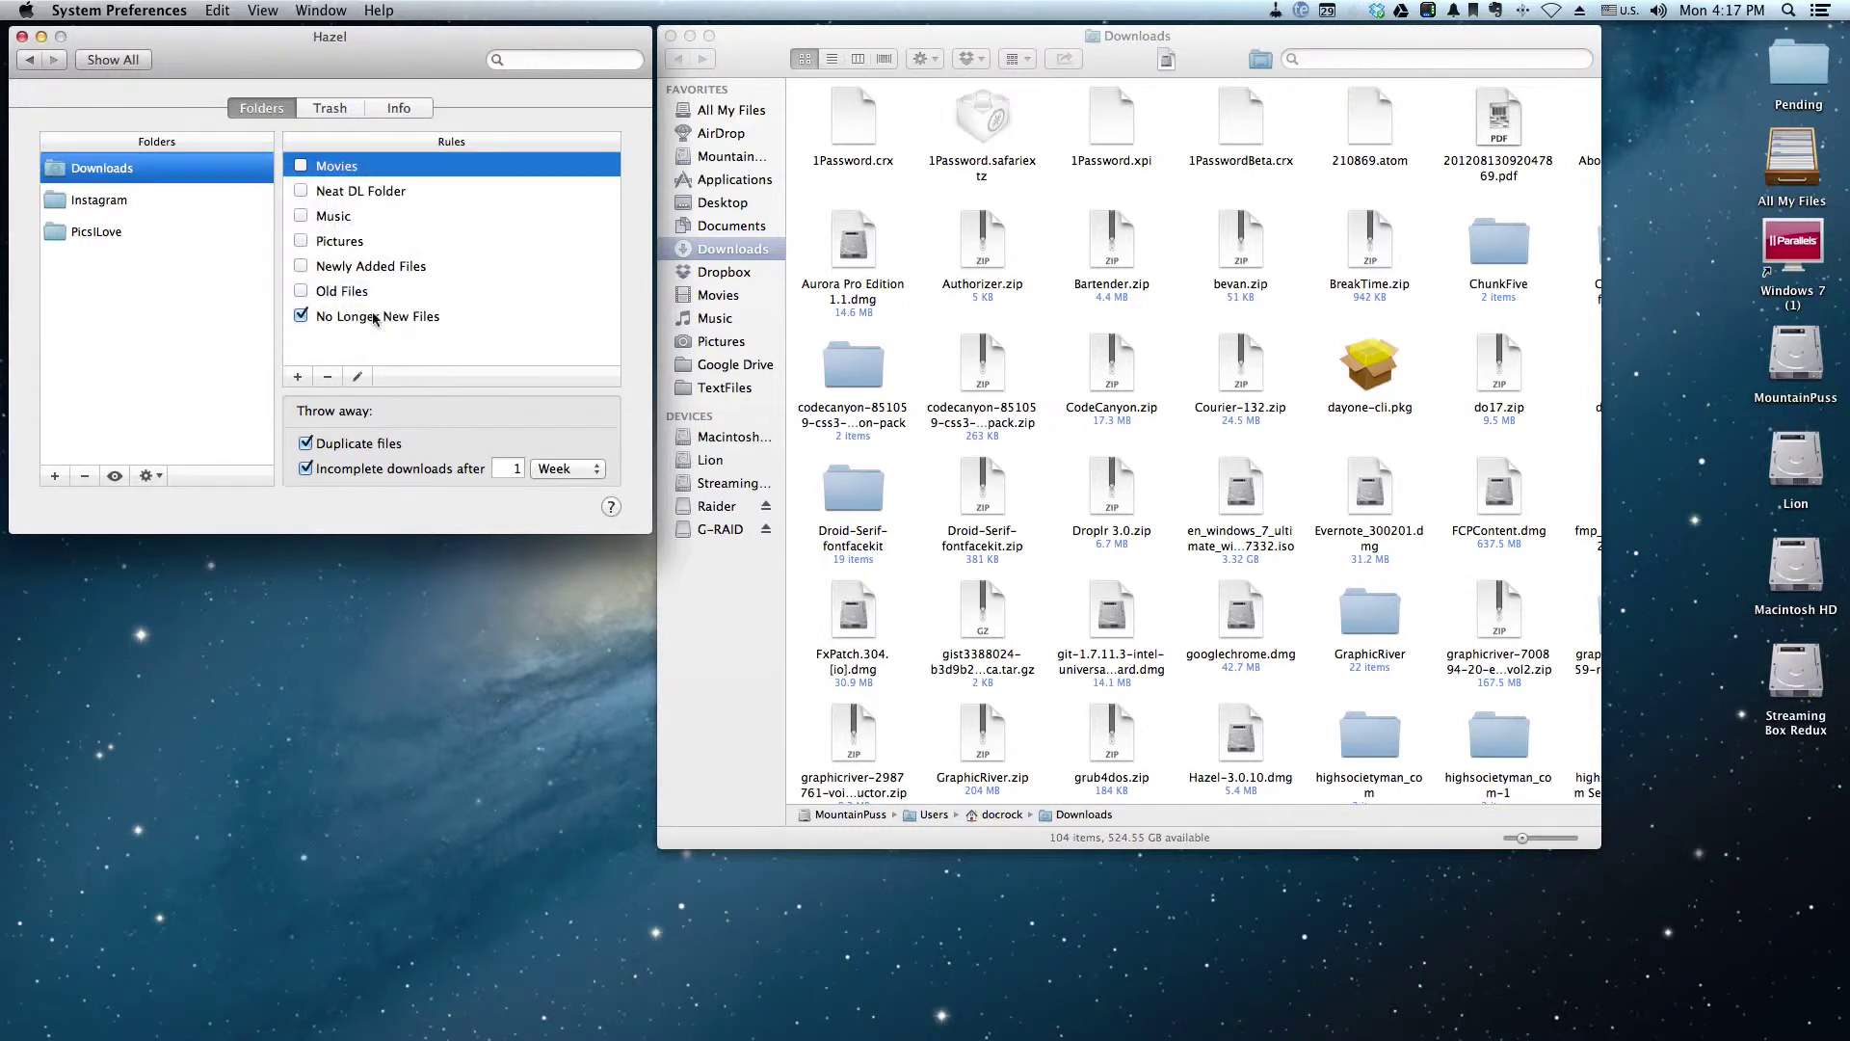
left_click(301, 191)
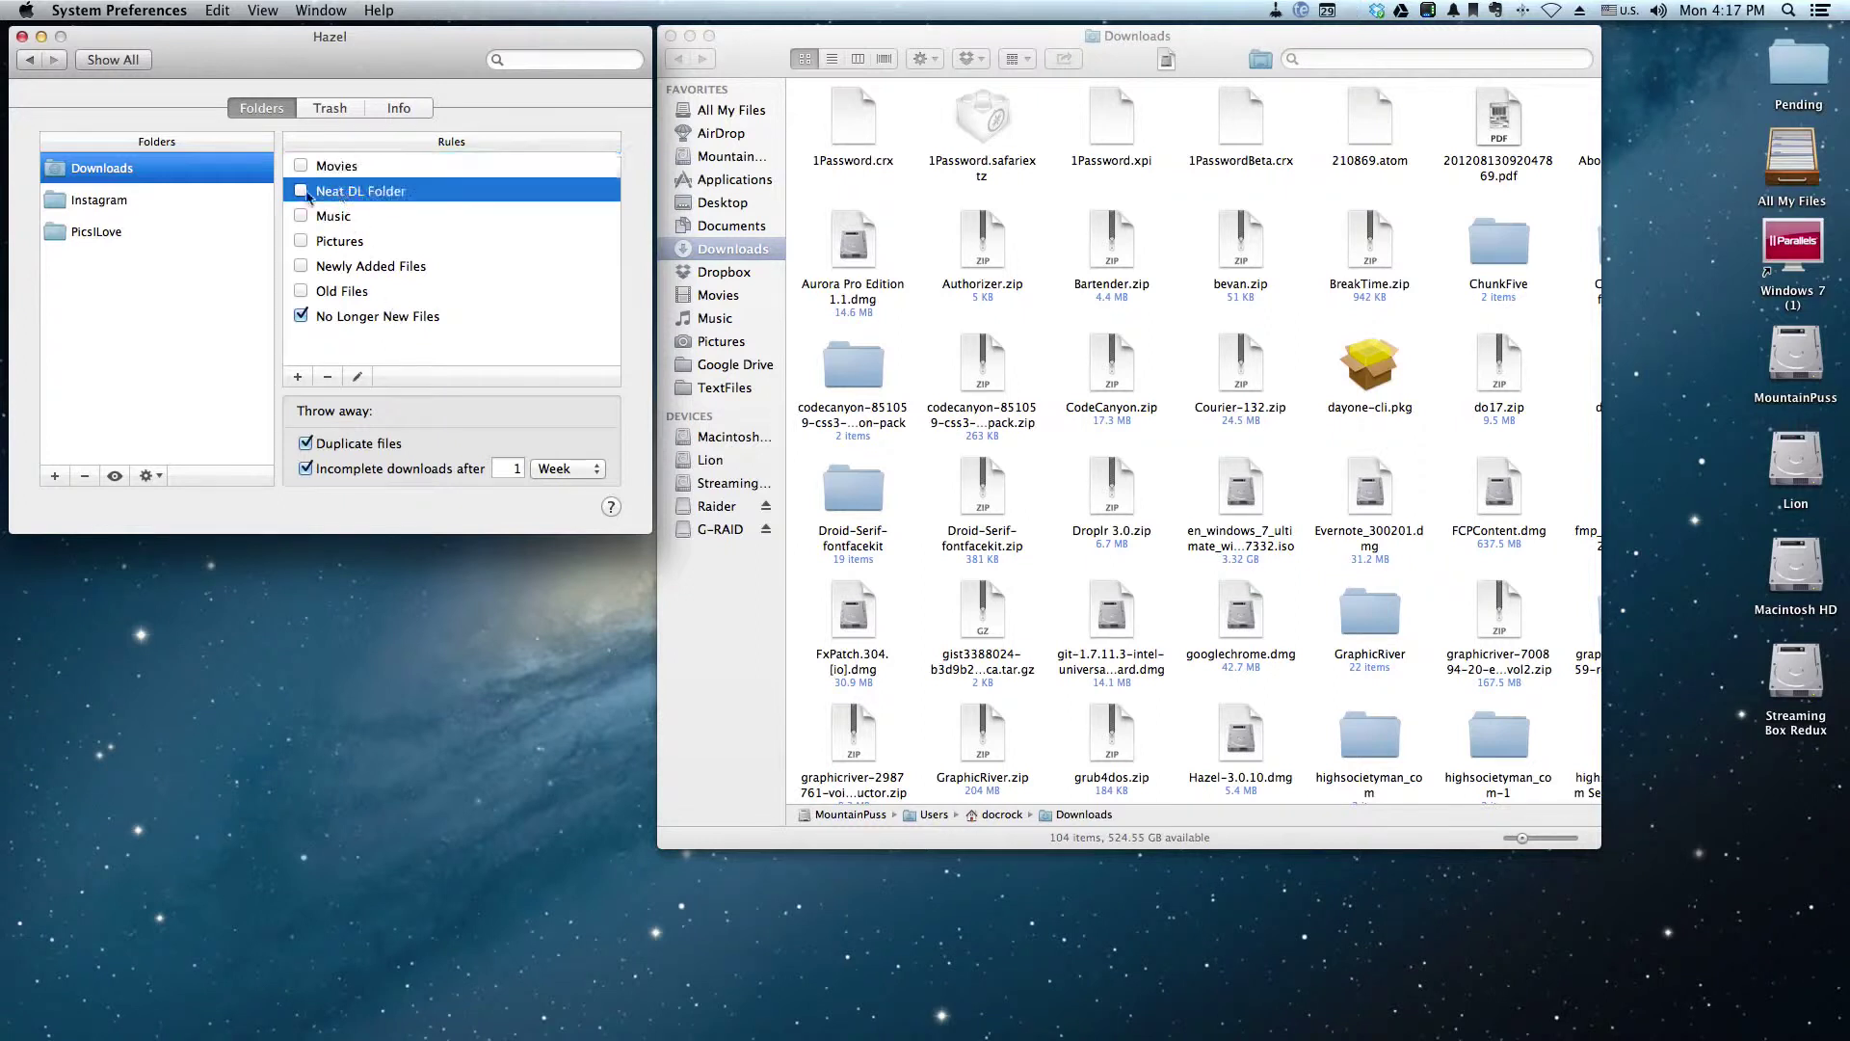
left_click(300, 316)
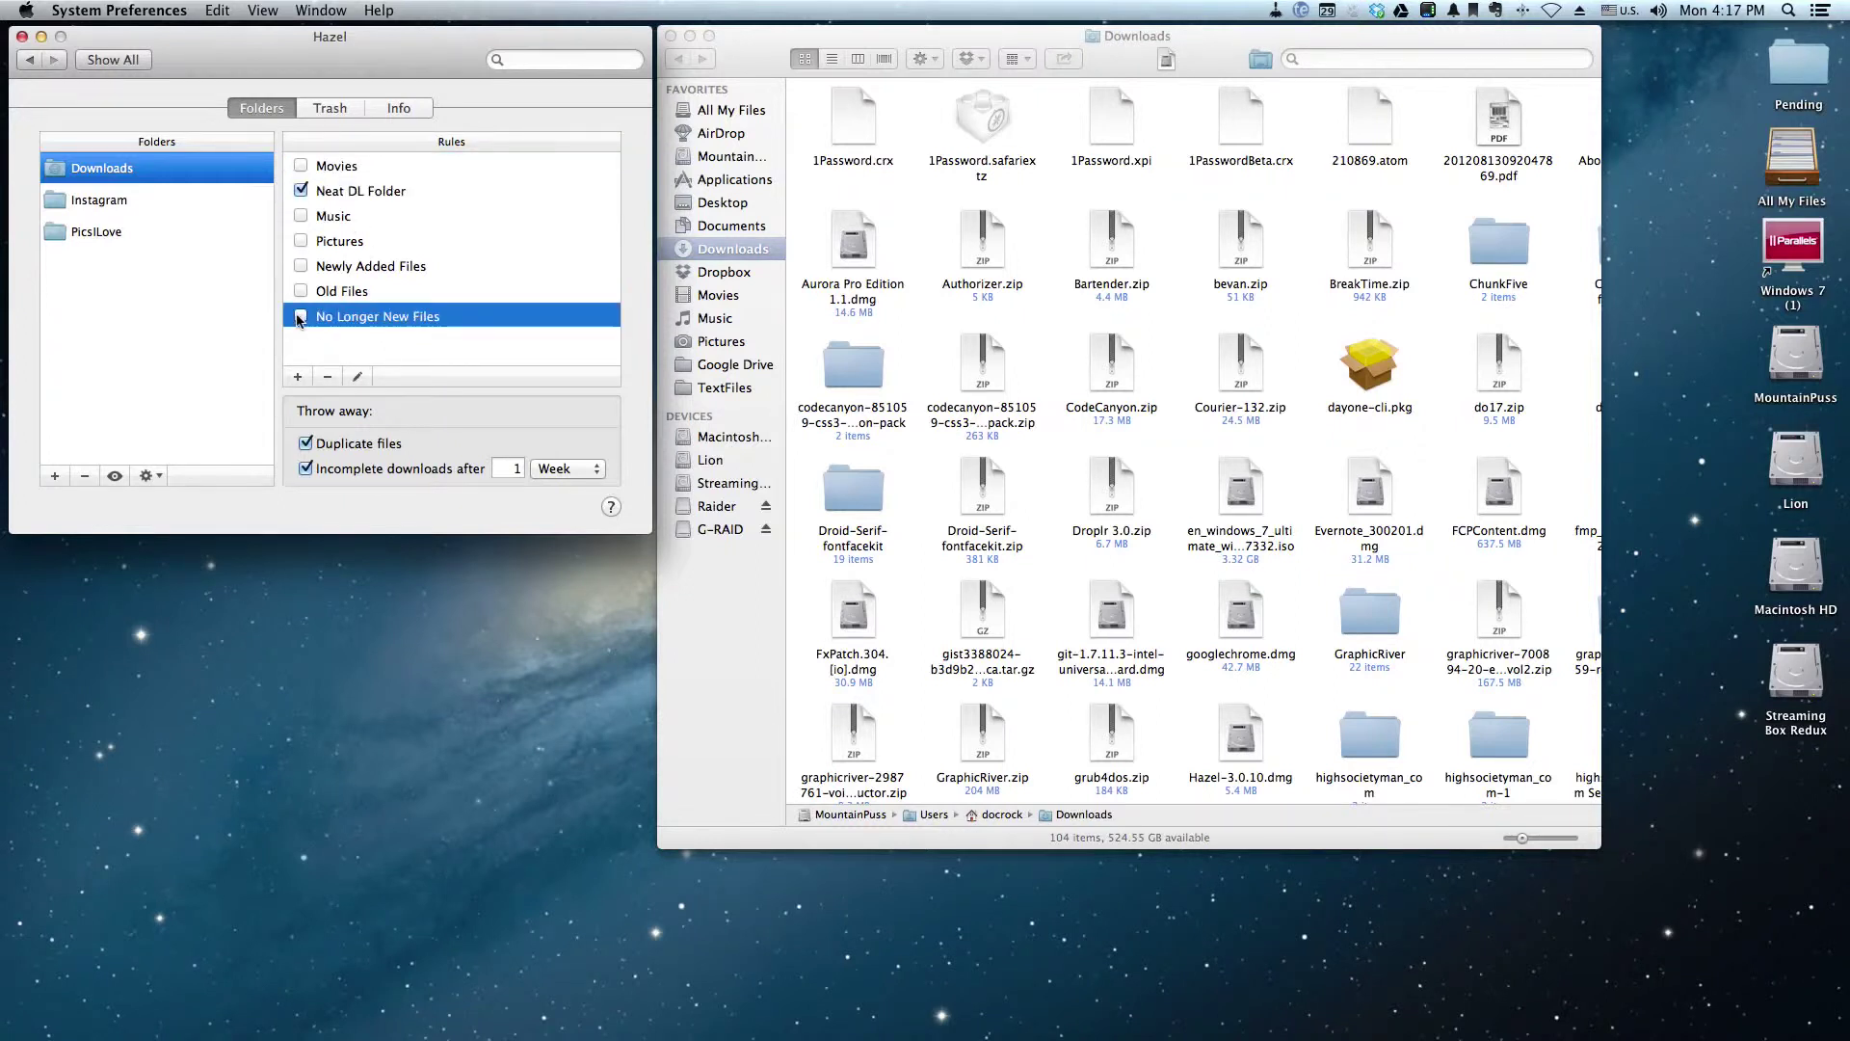
right_click(349, 191)
left_click(261, 345)
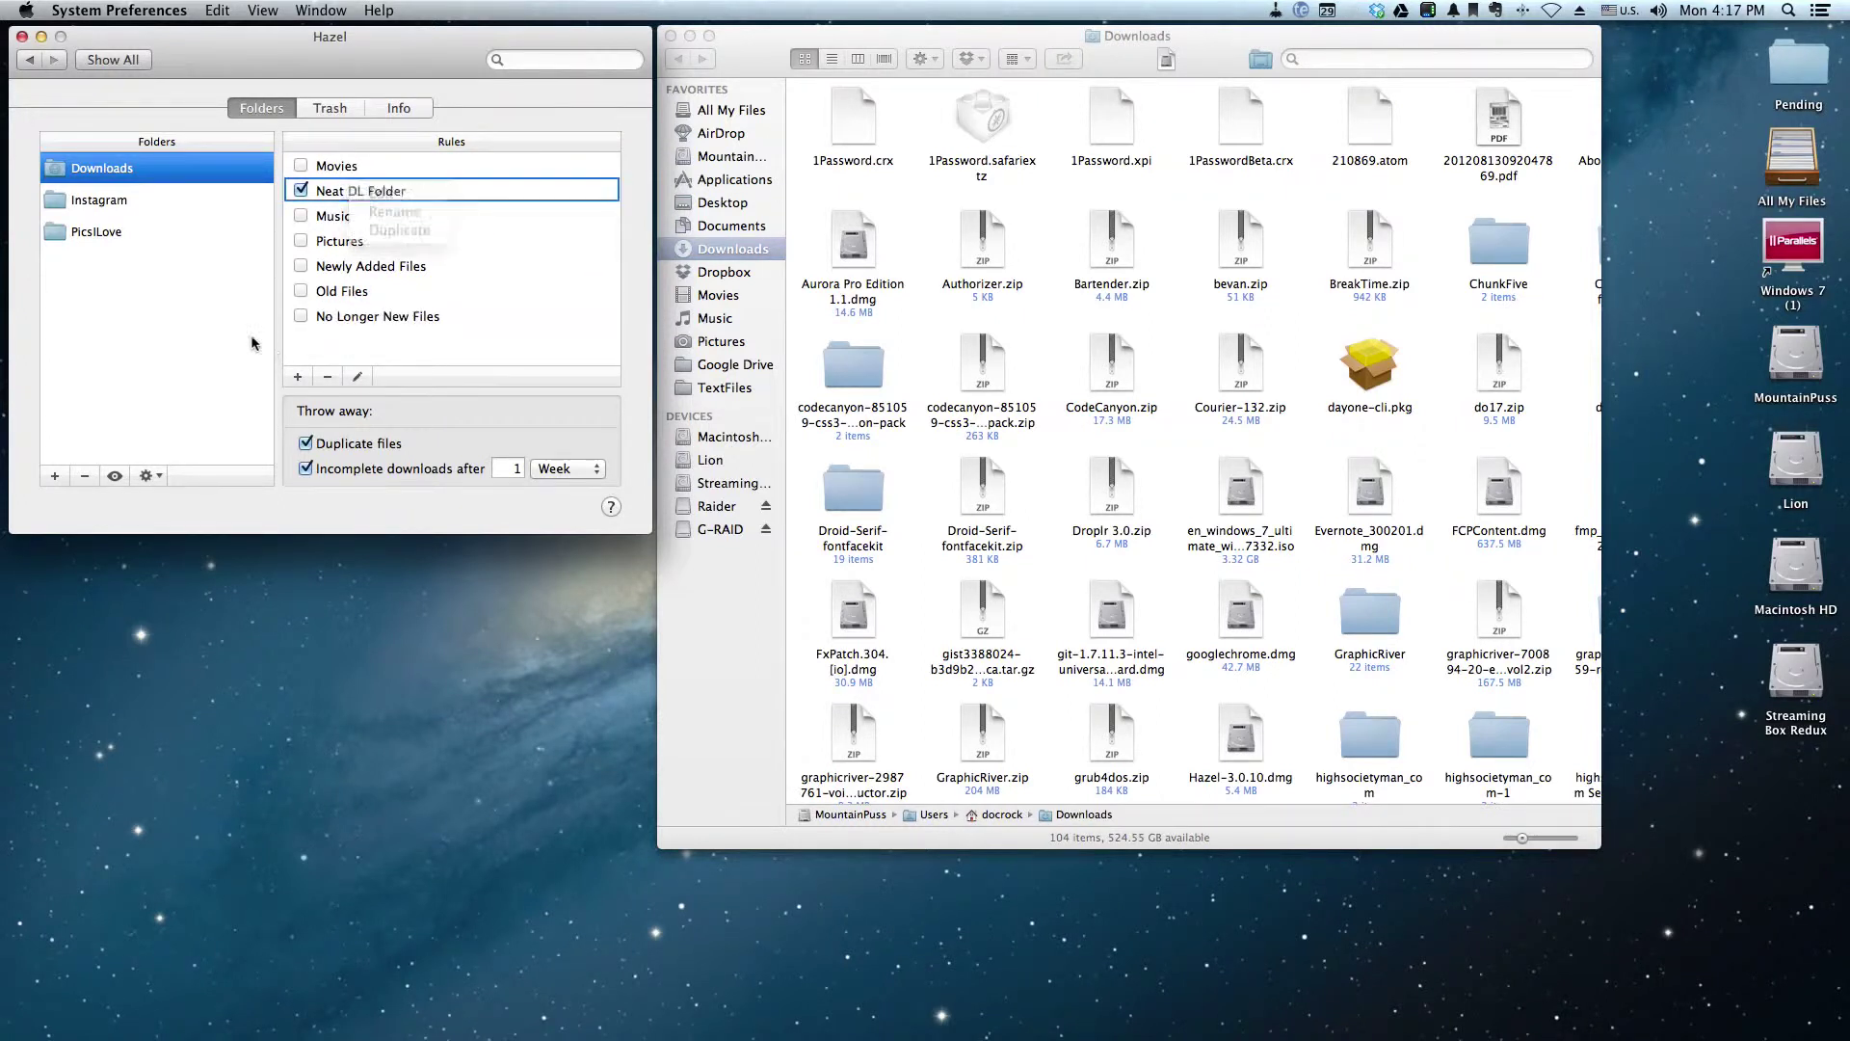
right_click(161, 176)
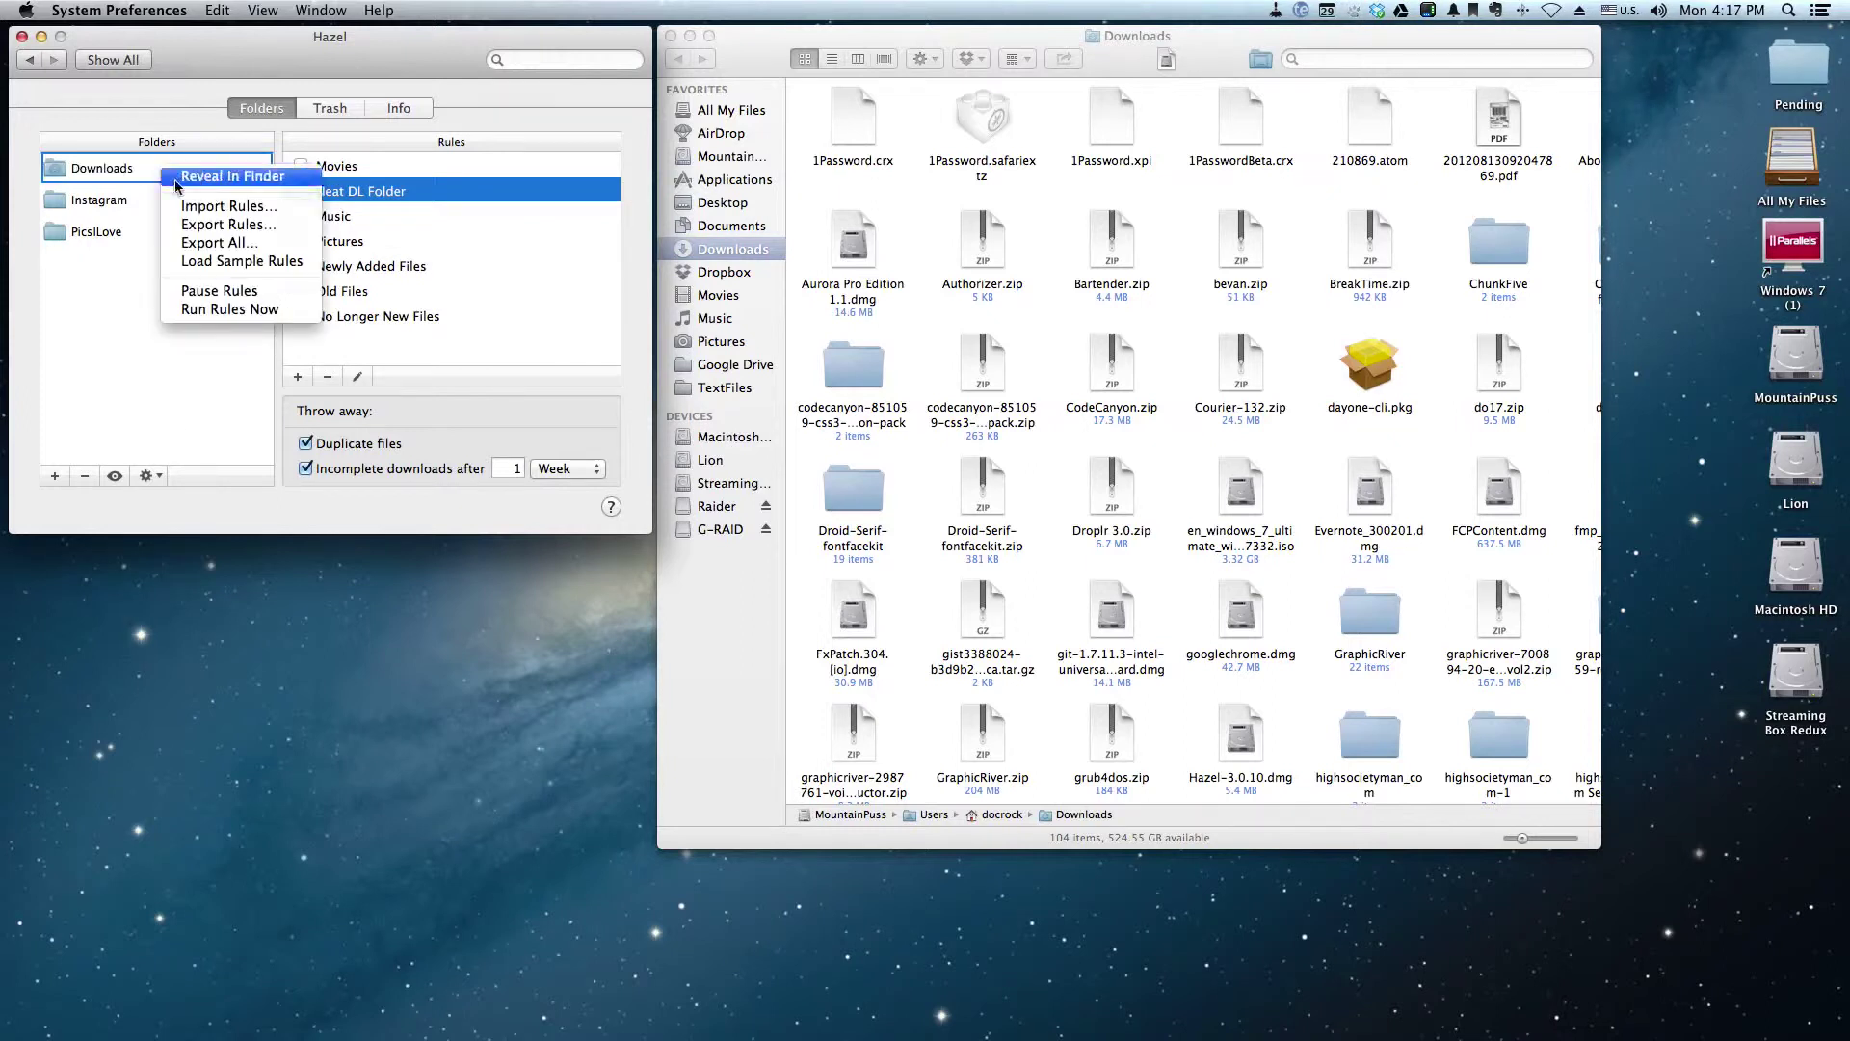
left_click(234, 309)
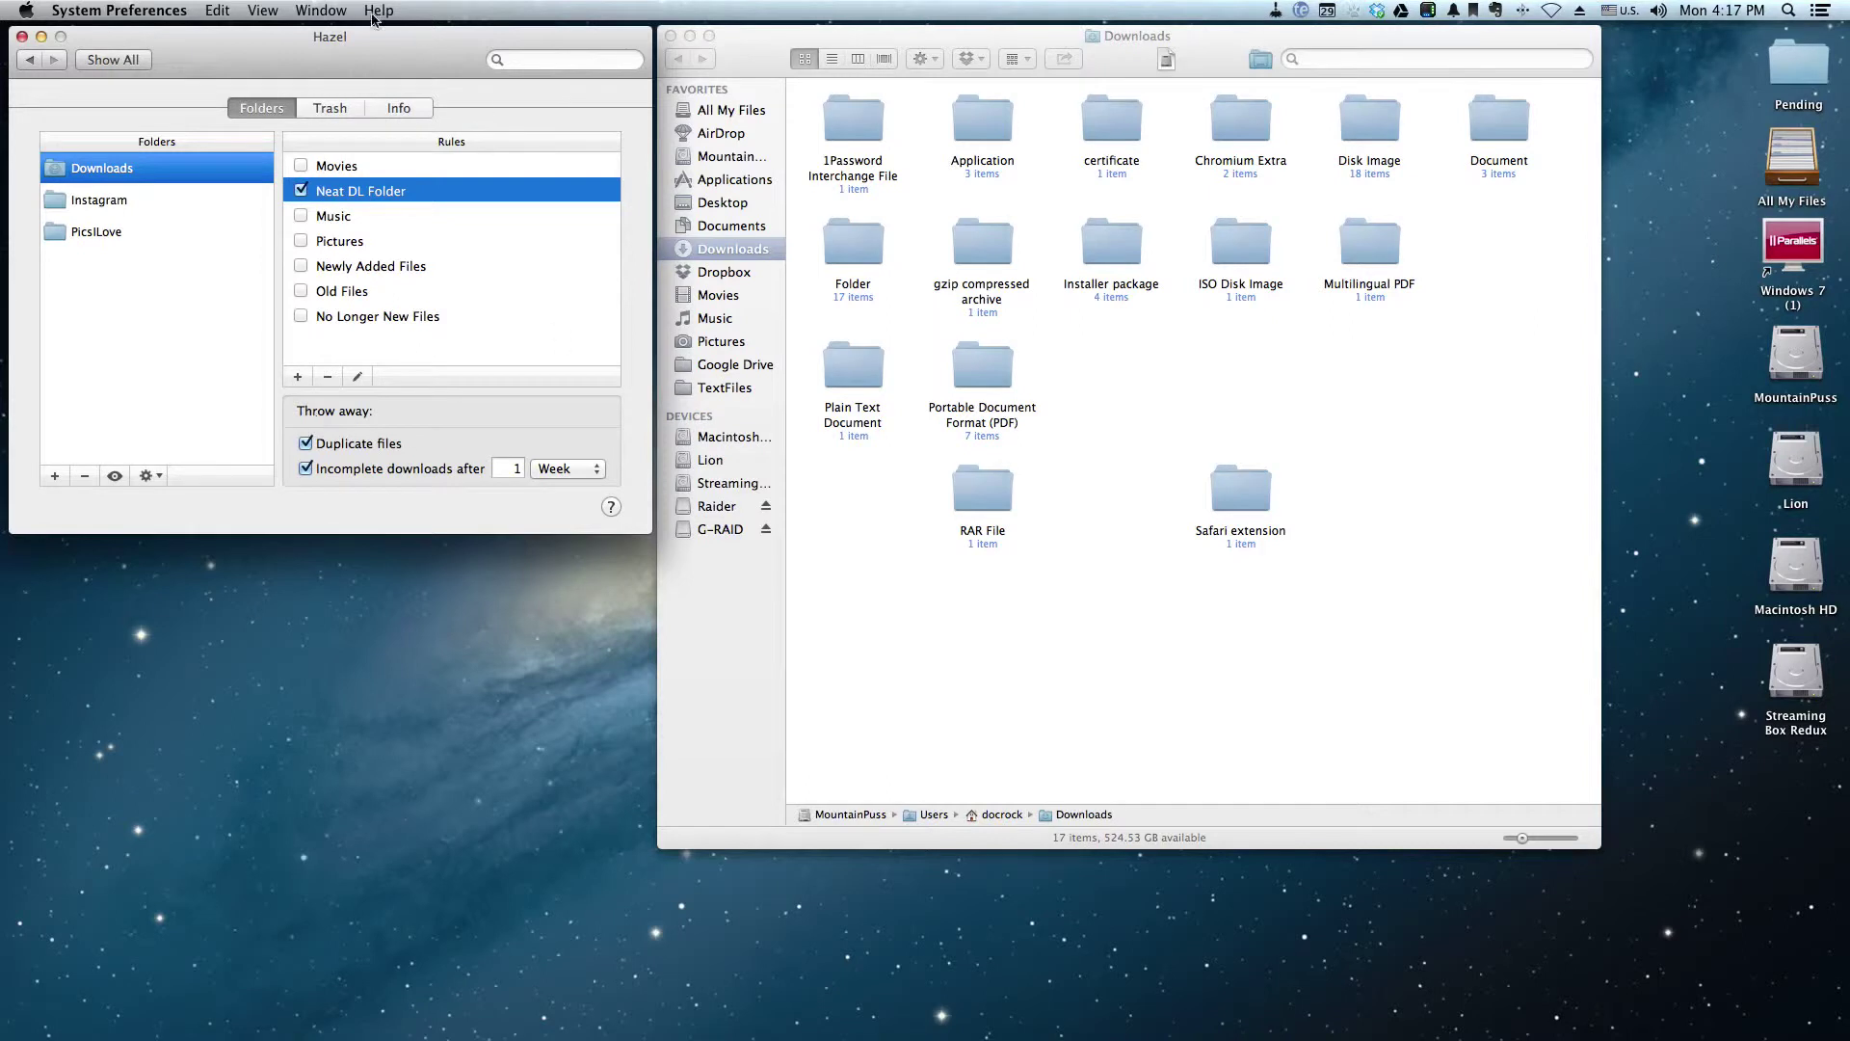
- Bring the Finder Downloads window forward to view the 17 sorted kind folders
left_click(733, 51)
- Arrange the Downloads items by Name and enlarge the icons
left_click(214, 11)
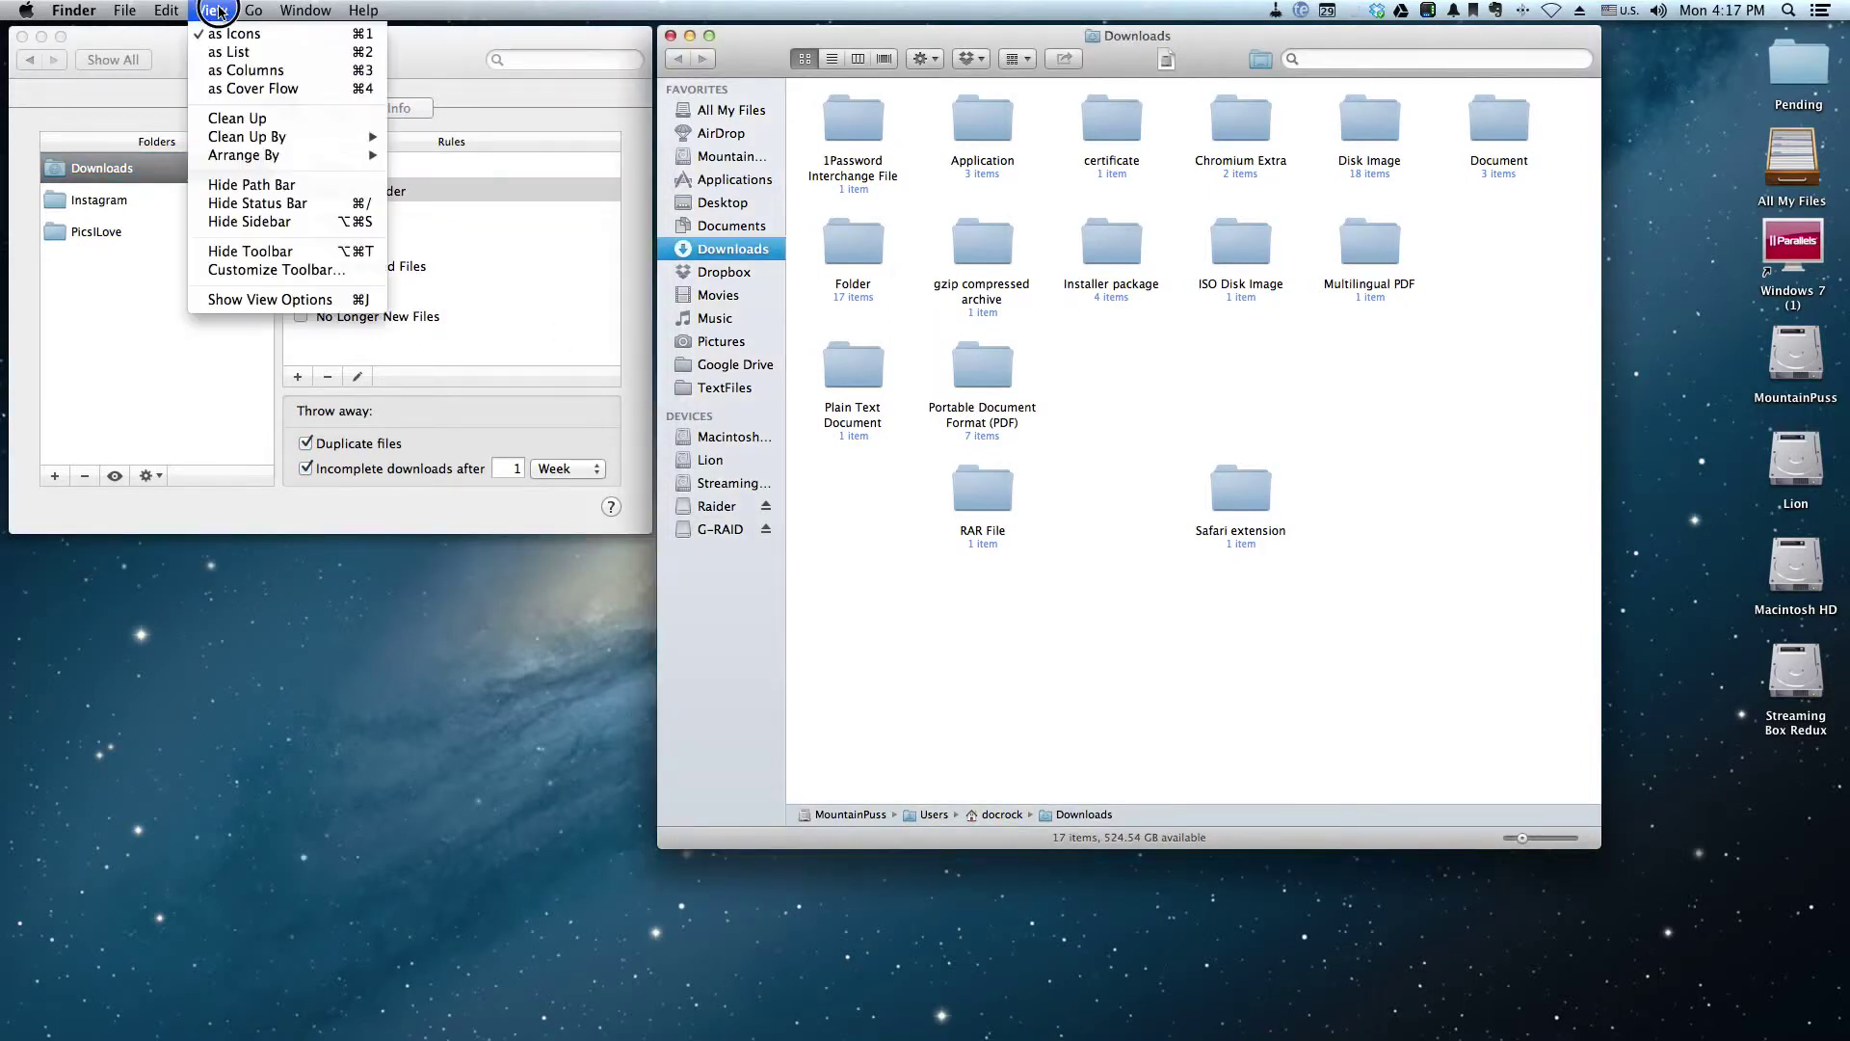
mouse_move(279, 155)
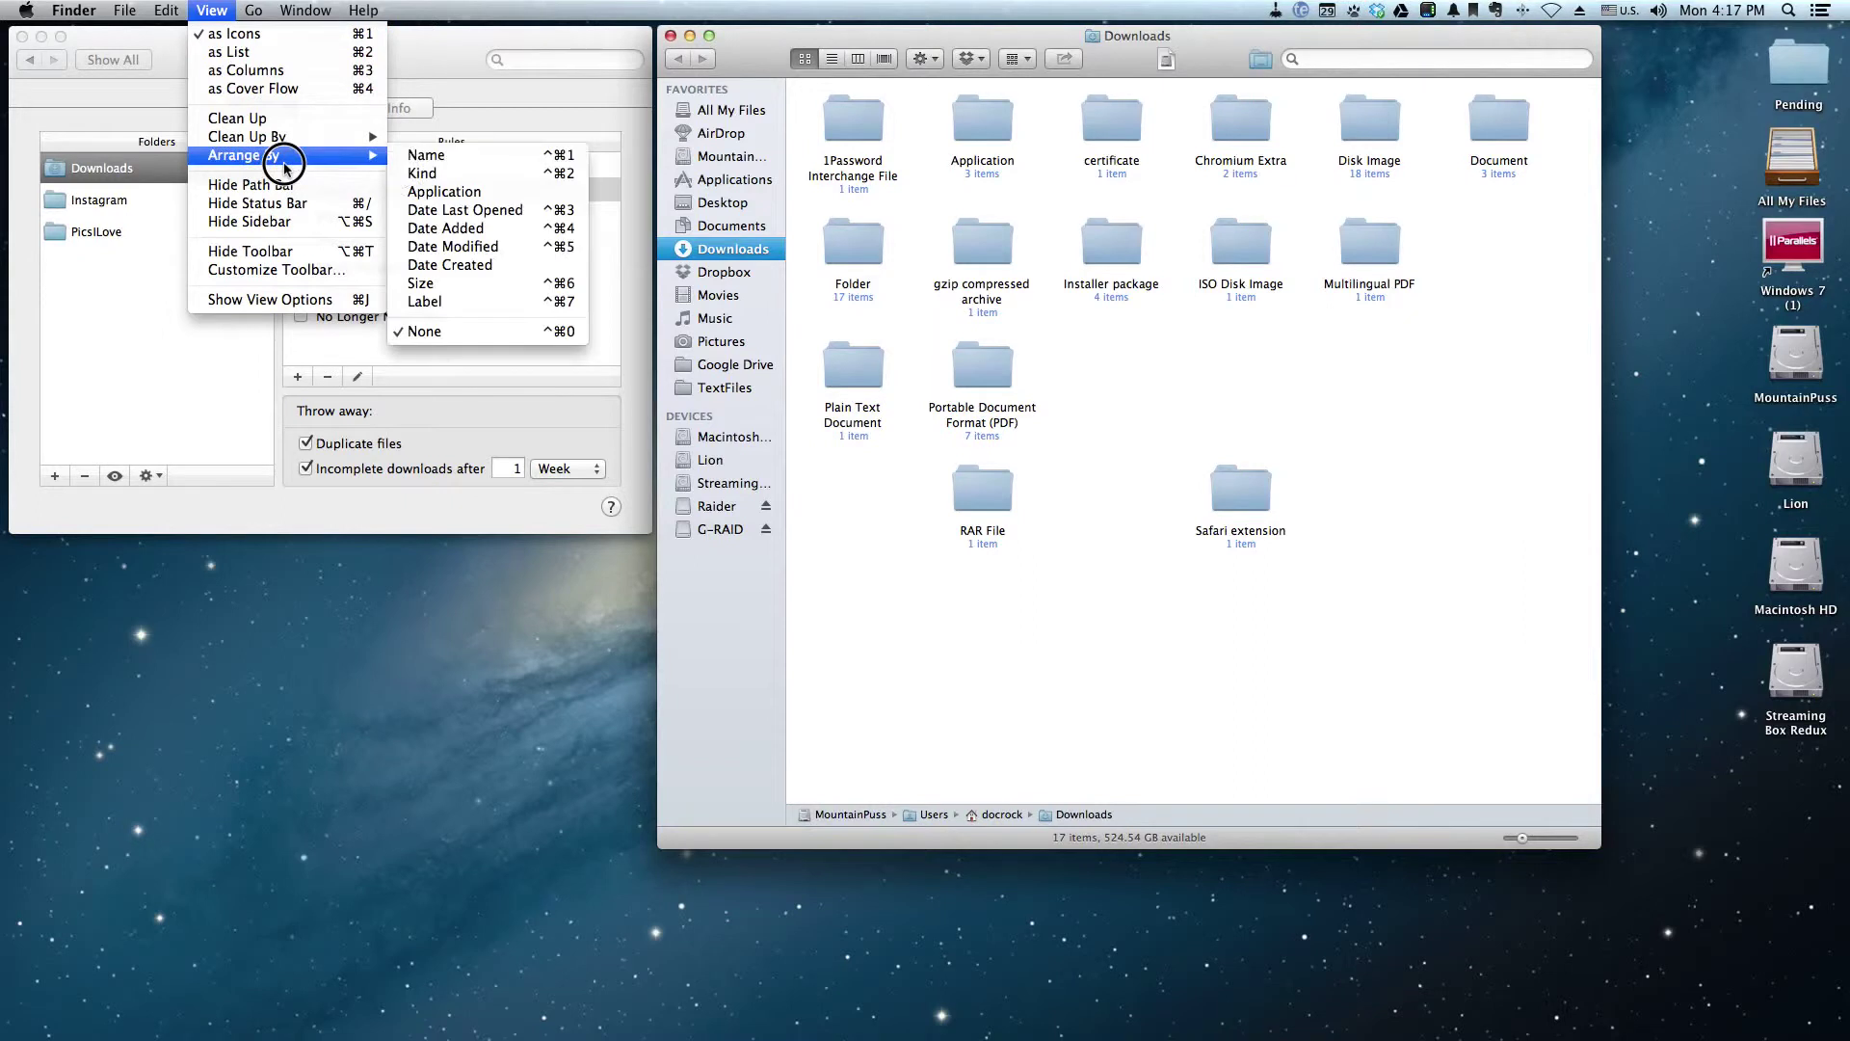
left_click(433, 160)
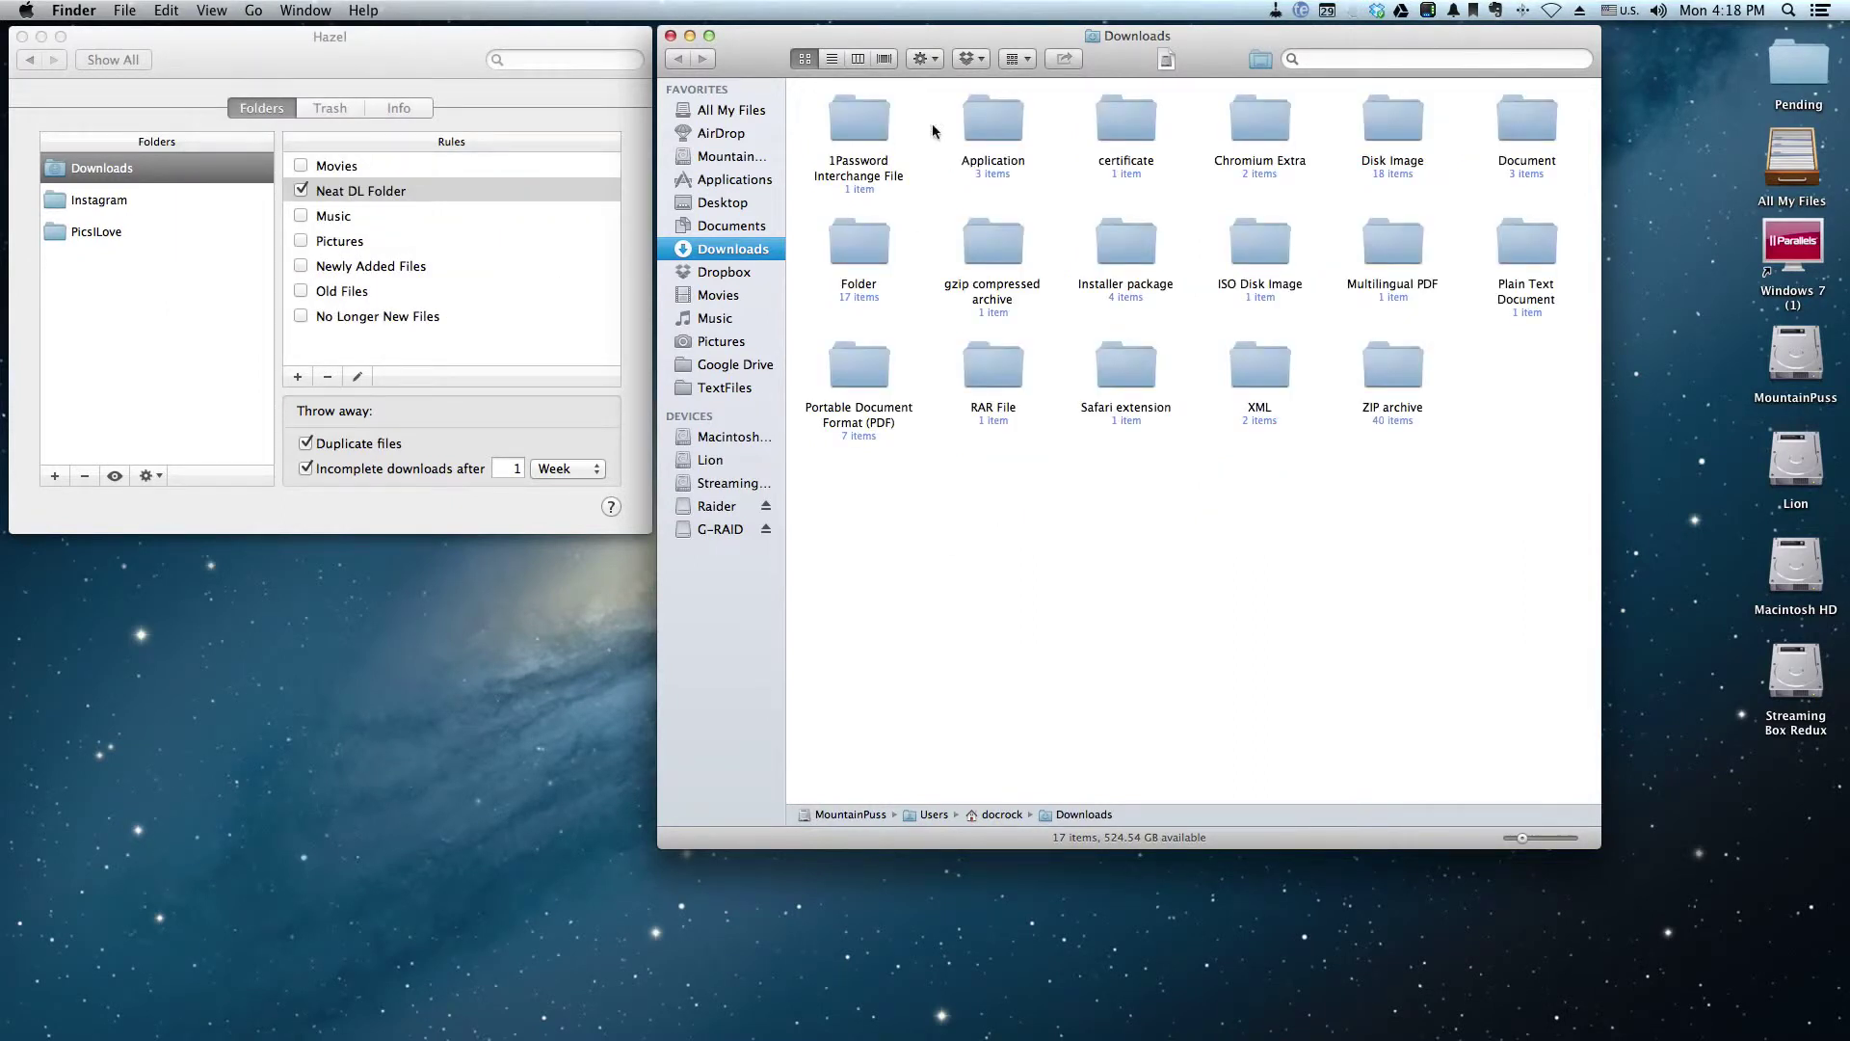
left_click(1523, 839)
left_click_drag(1522, 839, 1541, 838)
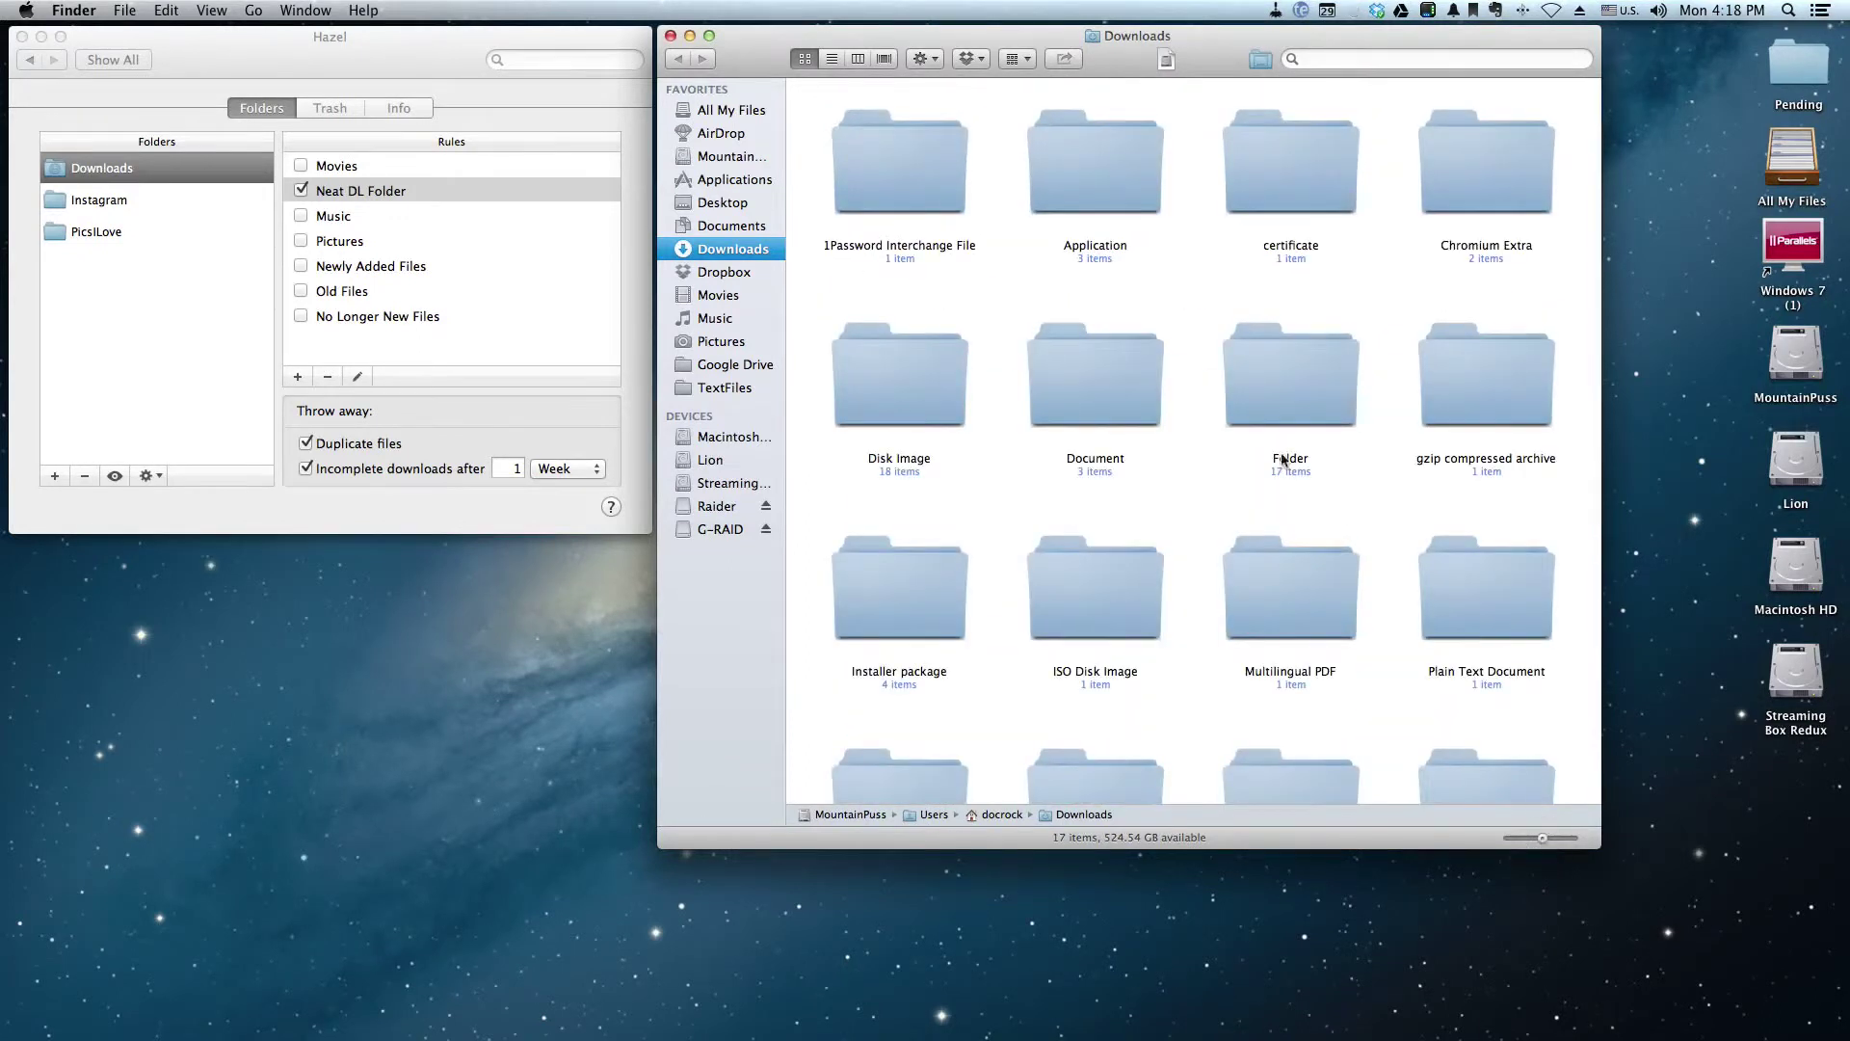
- Inspect the Application, Disk Image, Document and Folder subfolders, returning to Downloads each time
double_click(1106, 181)
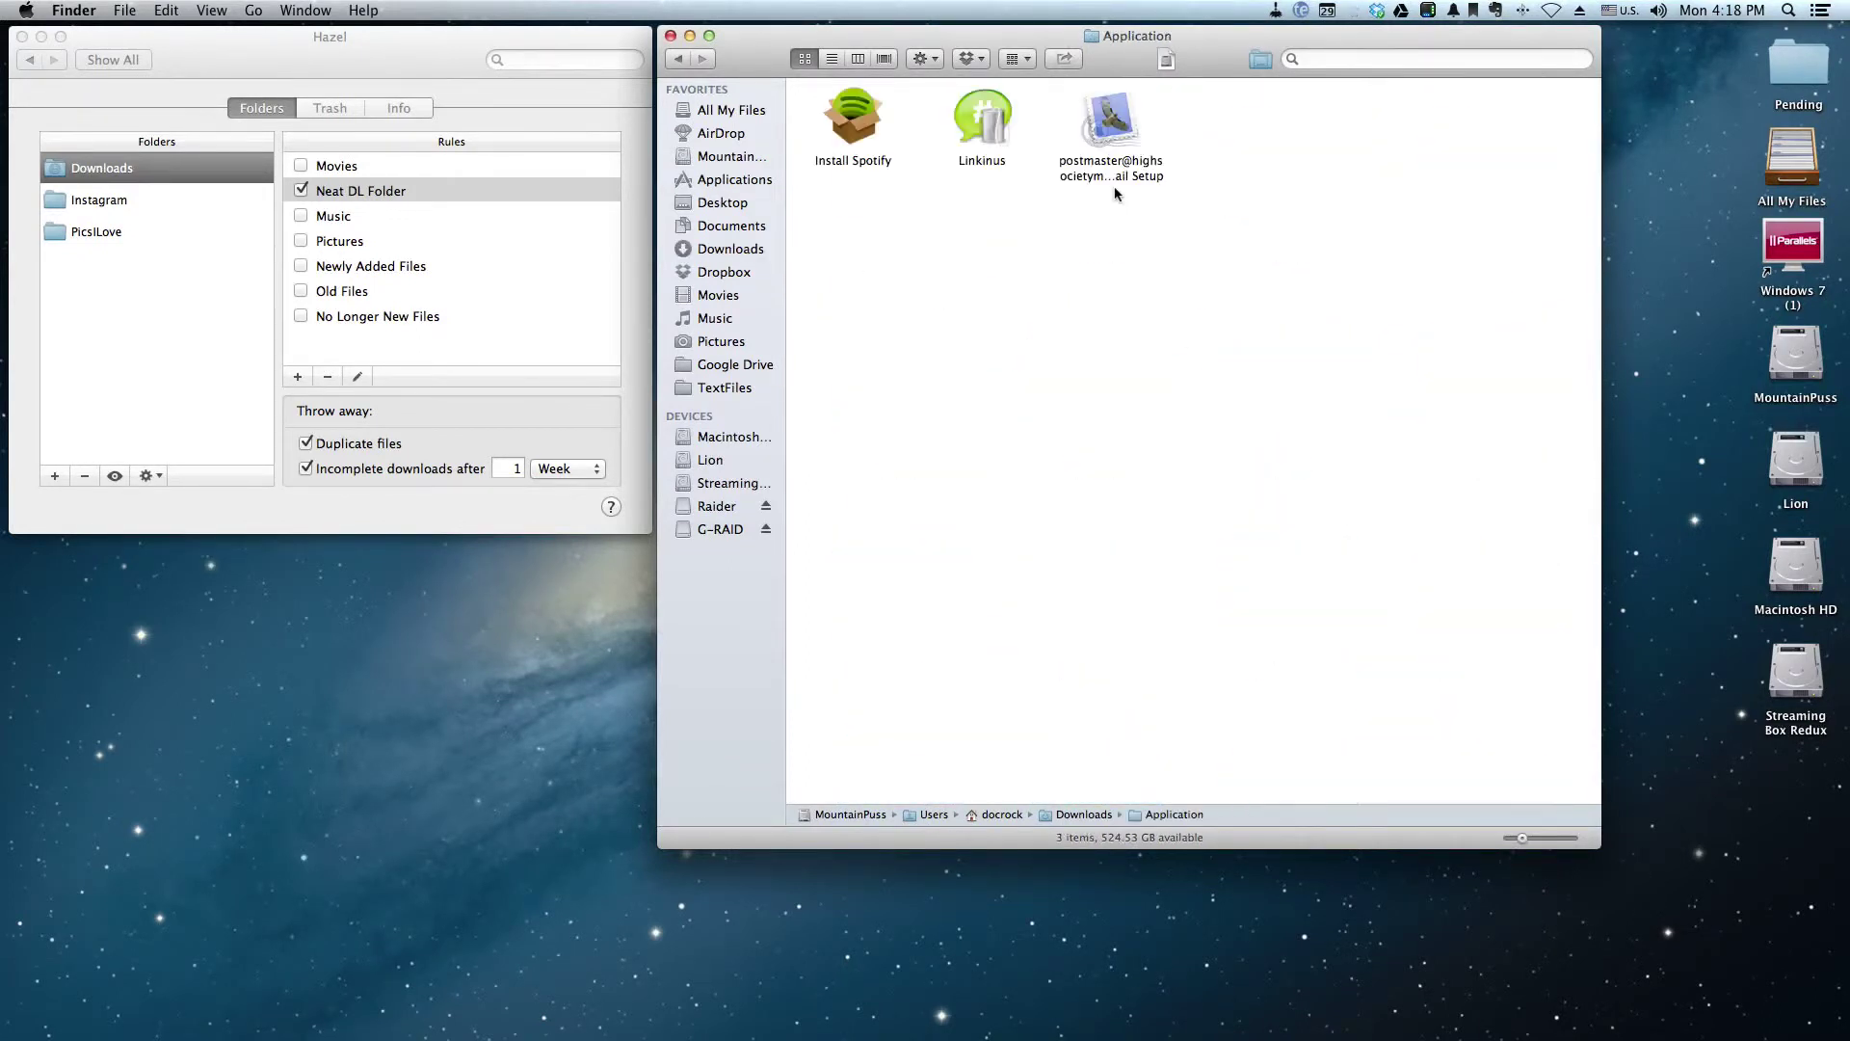
left_click(679, 59)
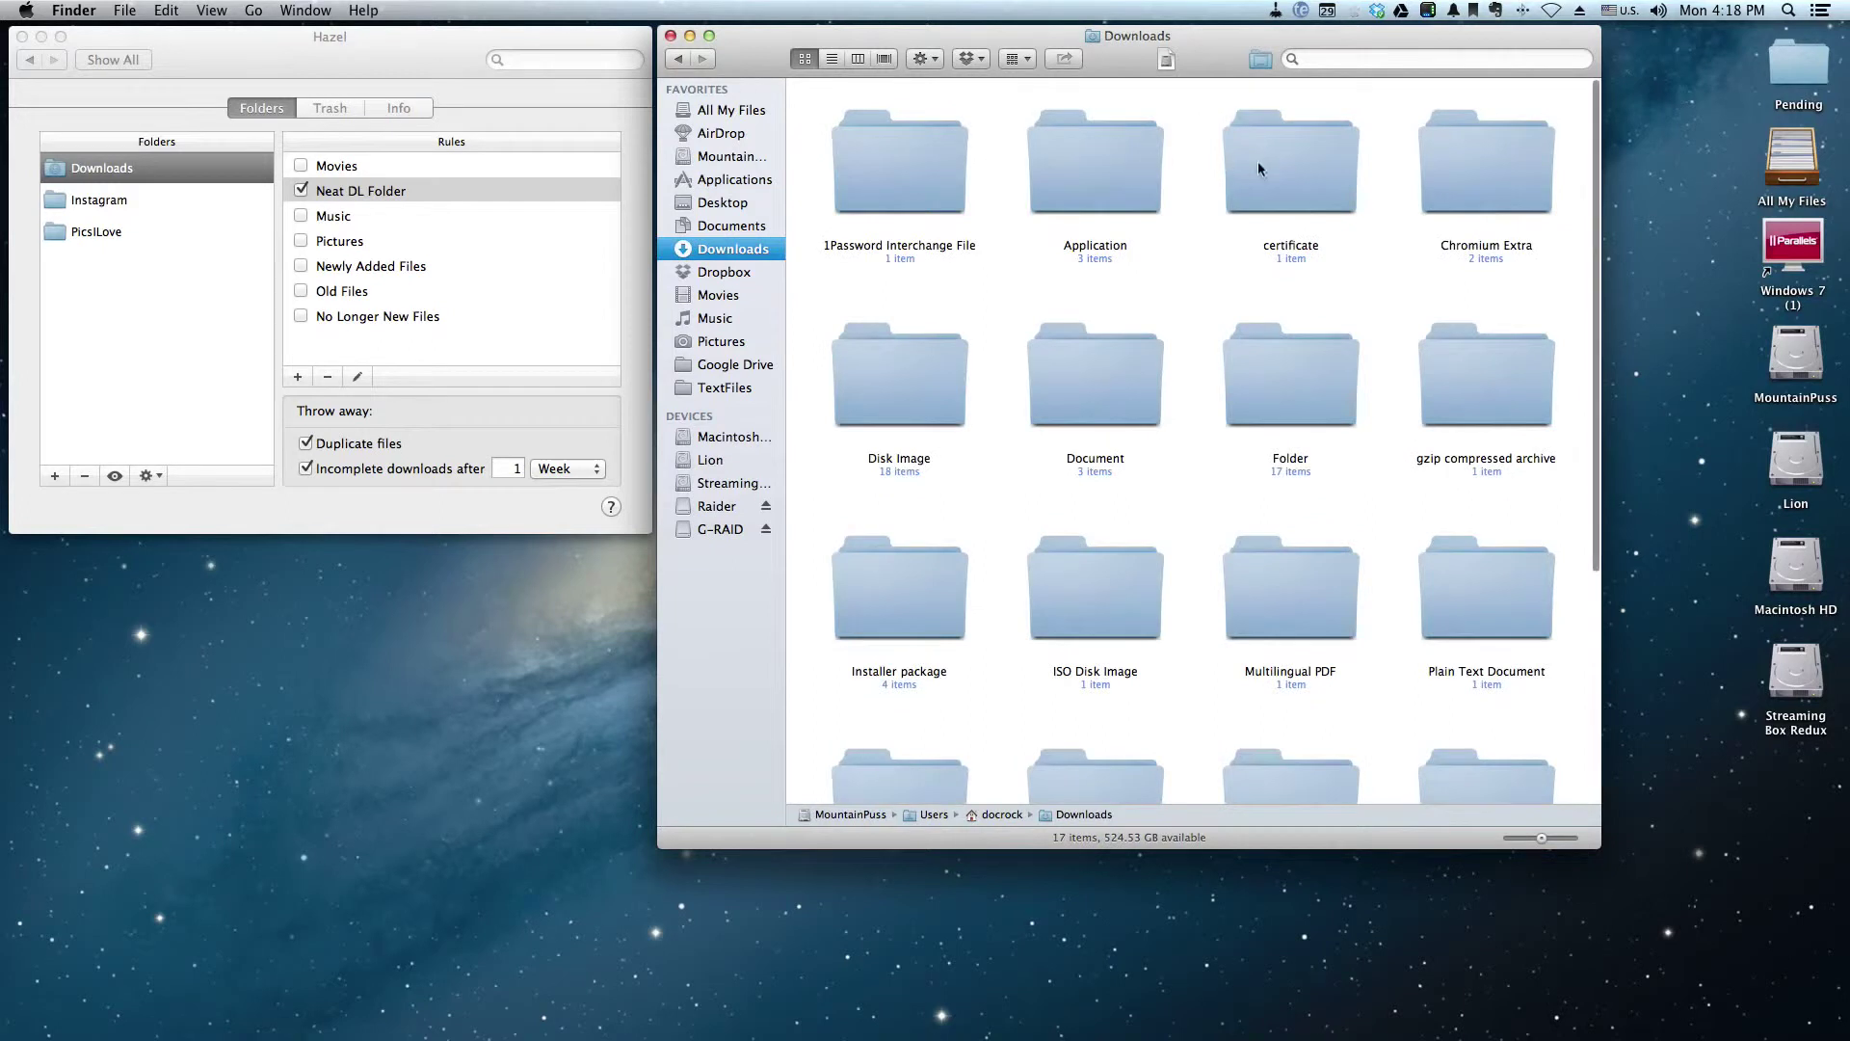
double_click(870, 389)
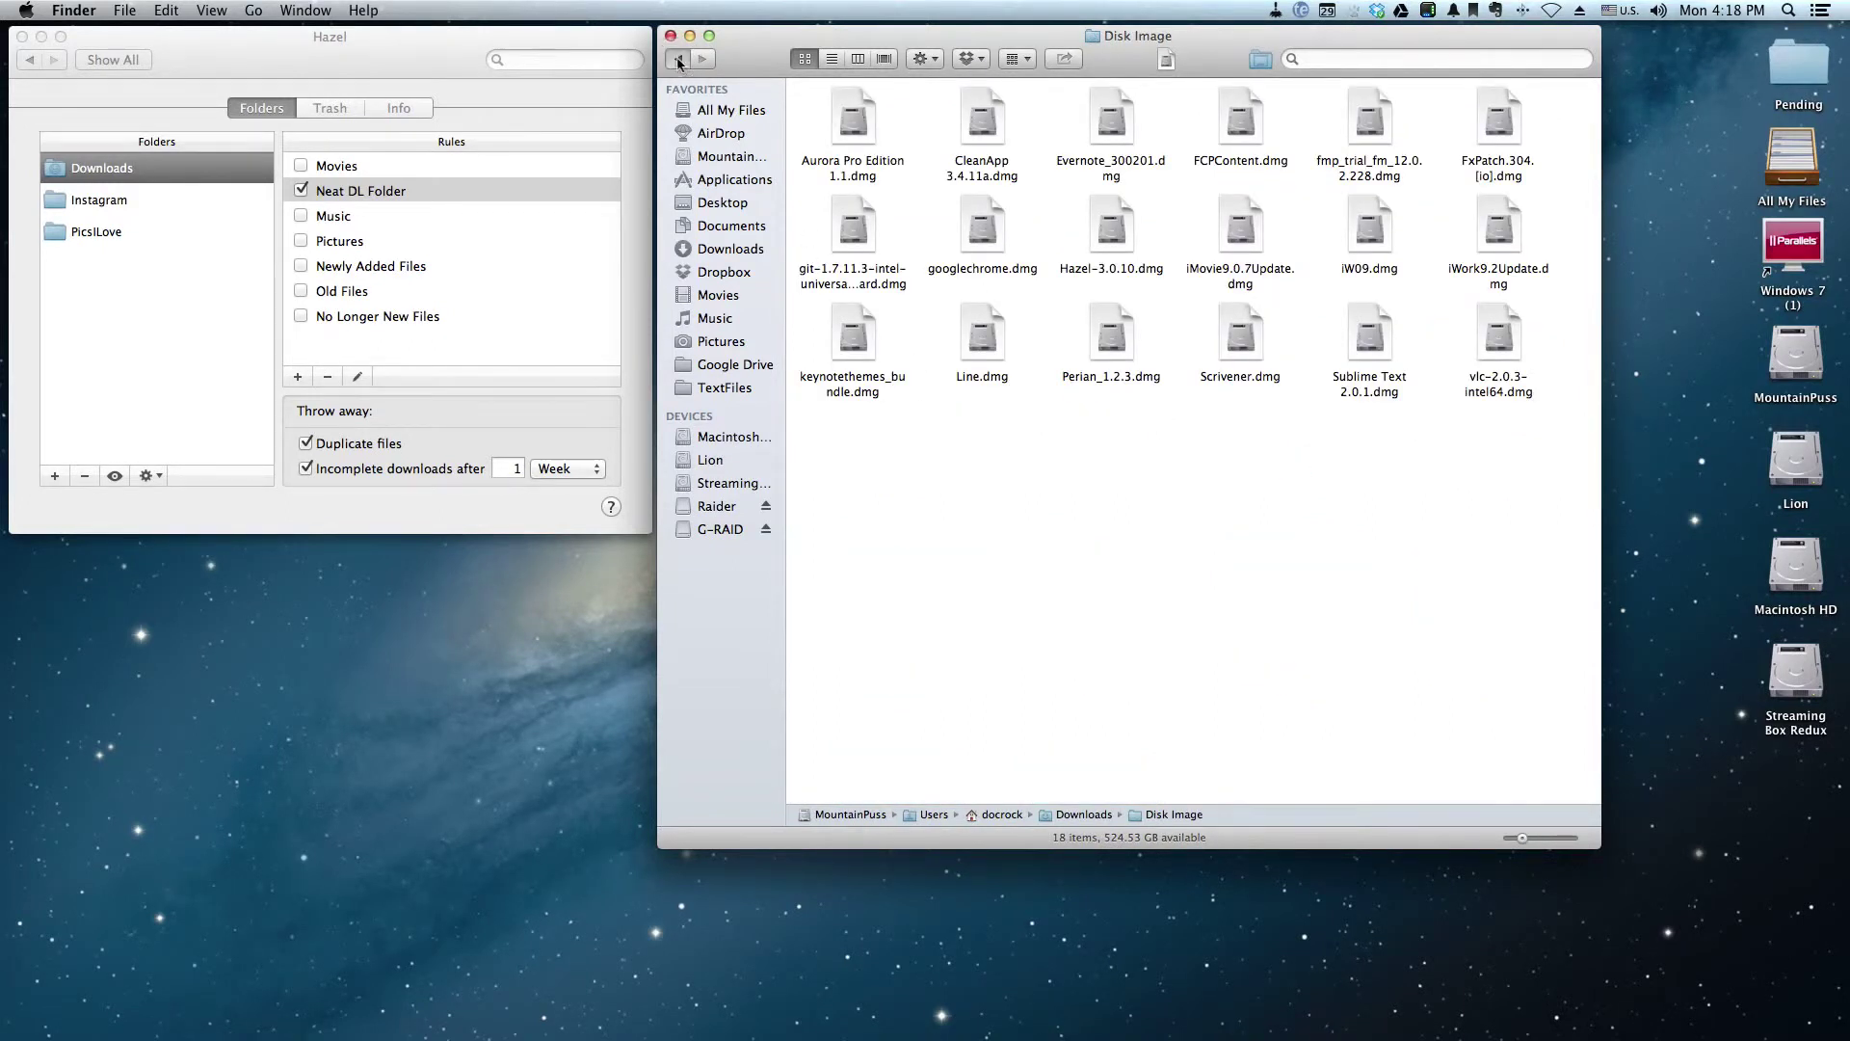
left_click(680, 61)
double_click(1080, 391)
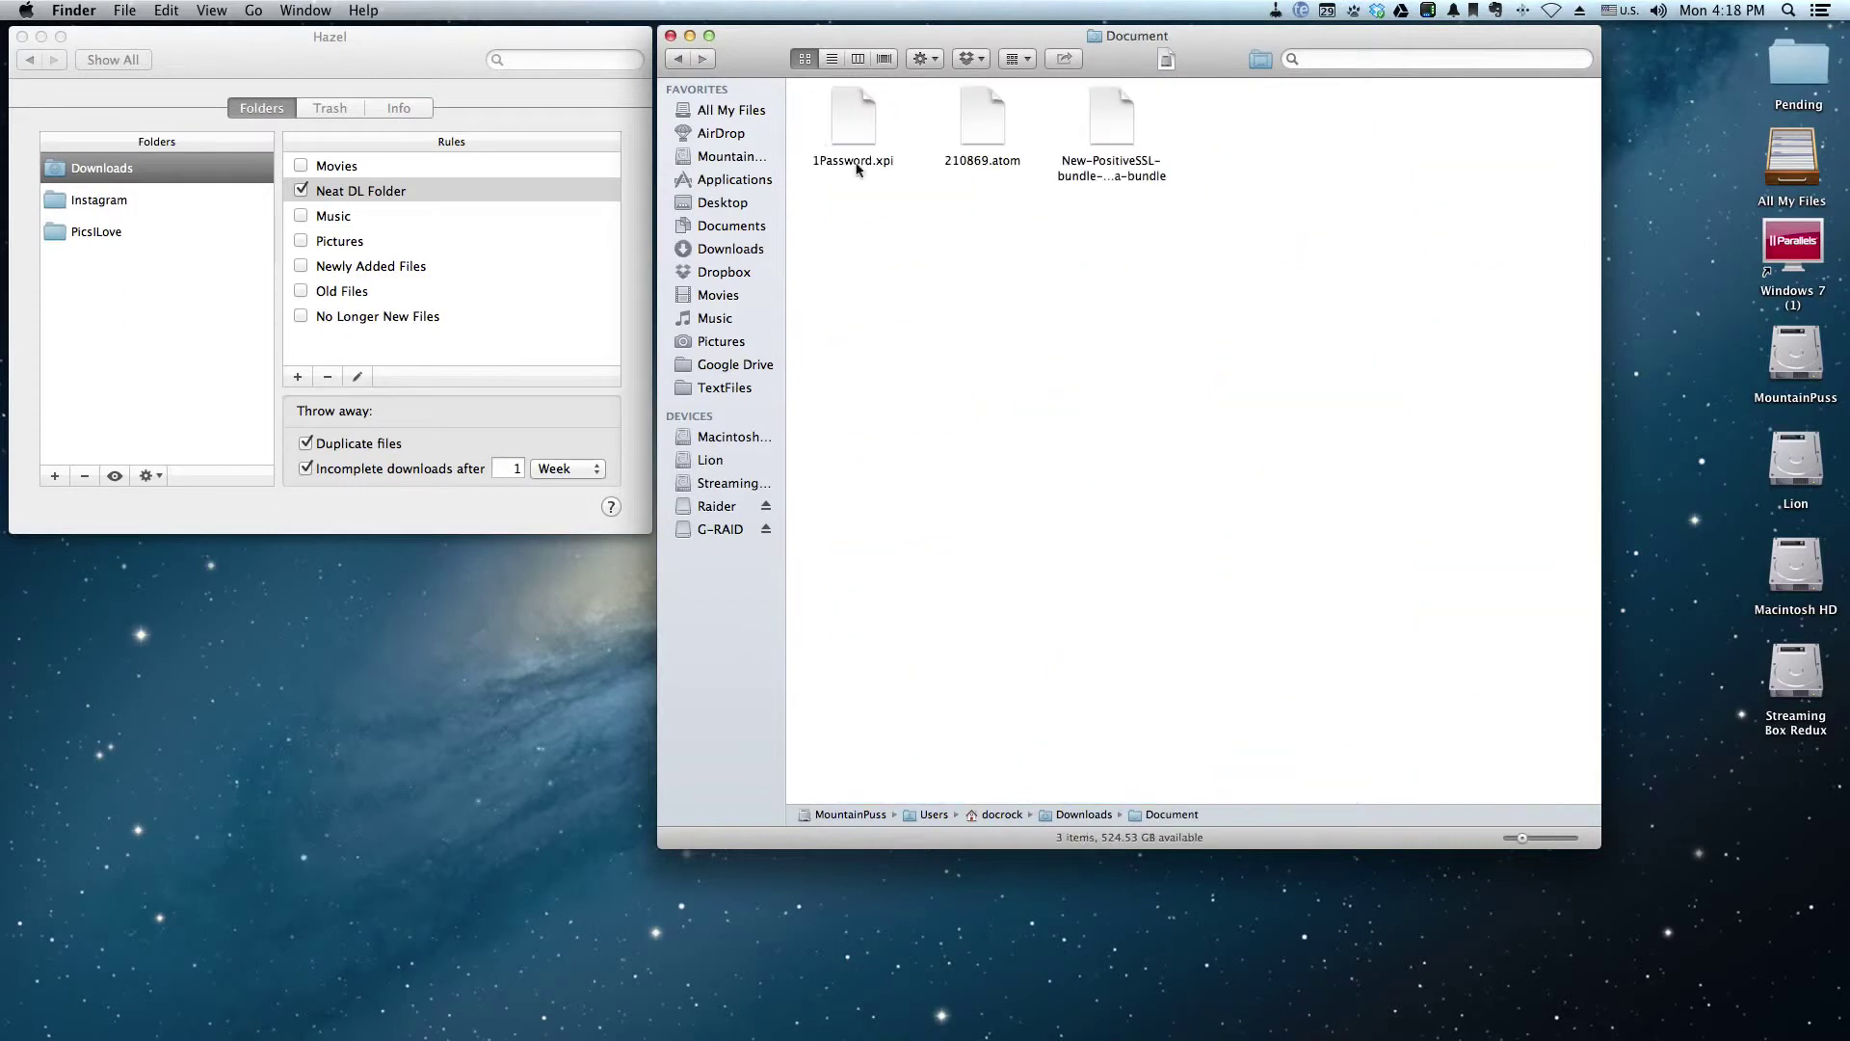
left_click(677, 60)
double_click(1285, 401)
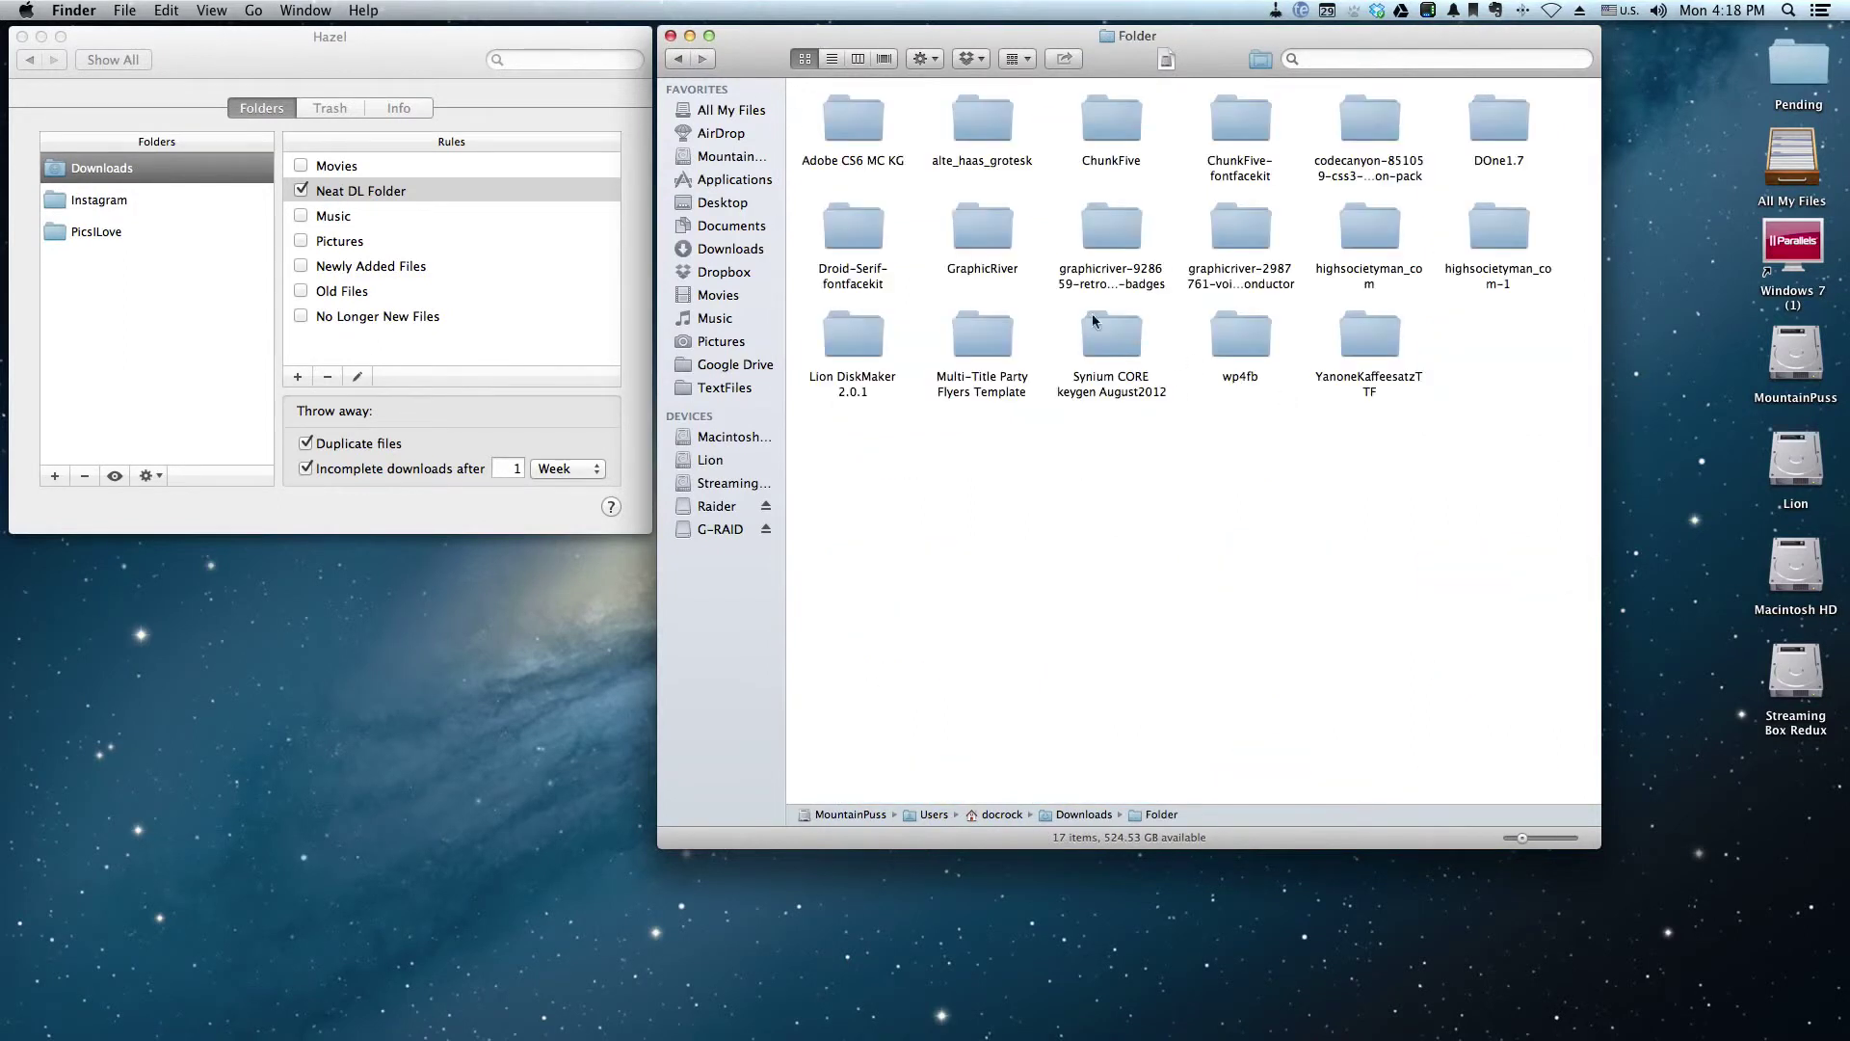
left_click(677, 61)
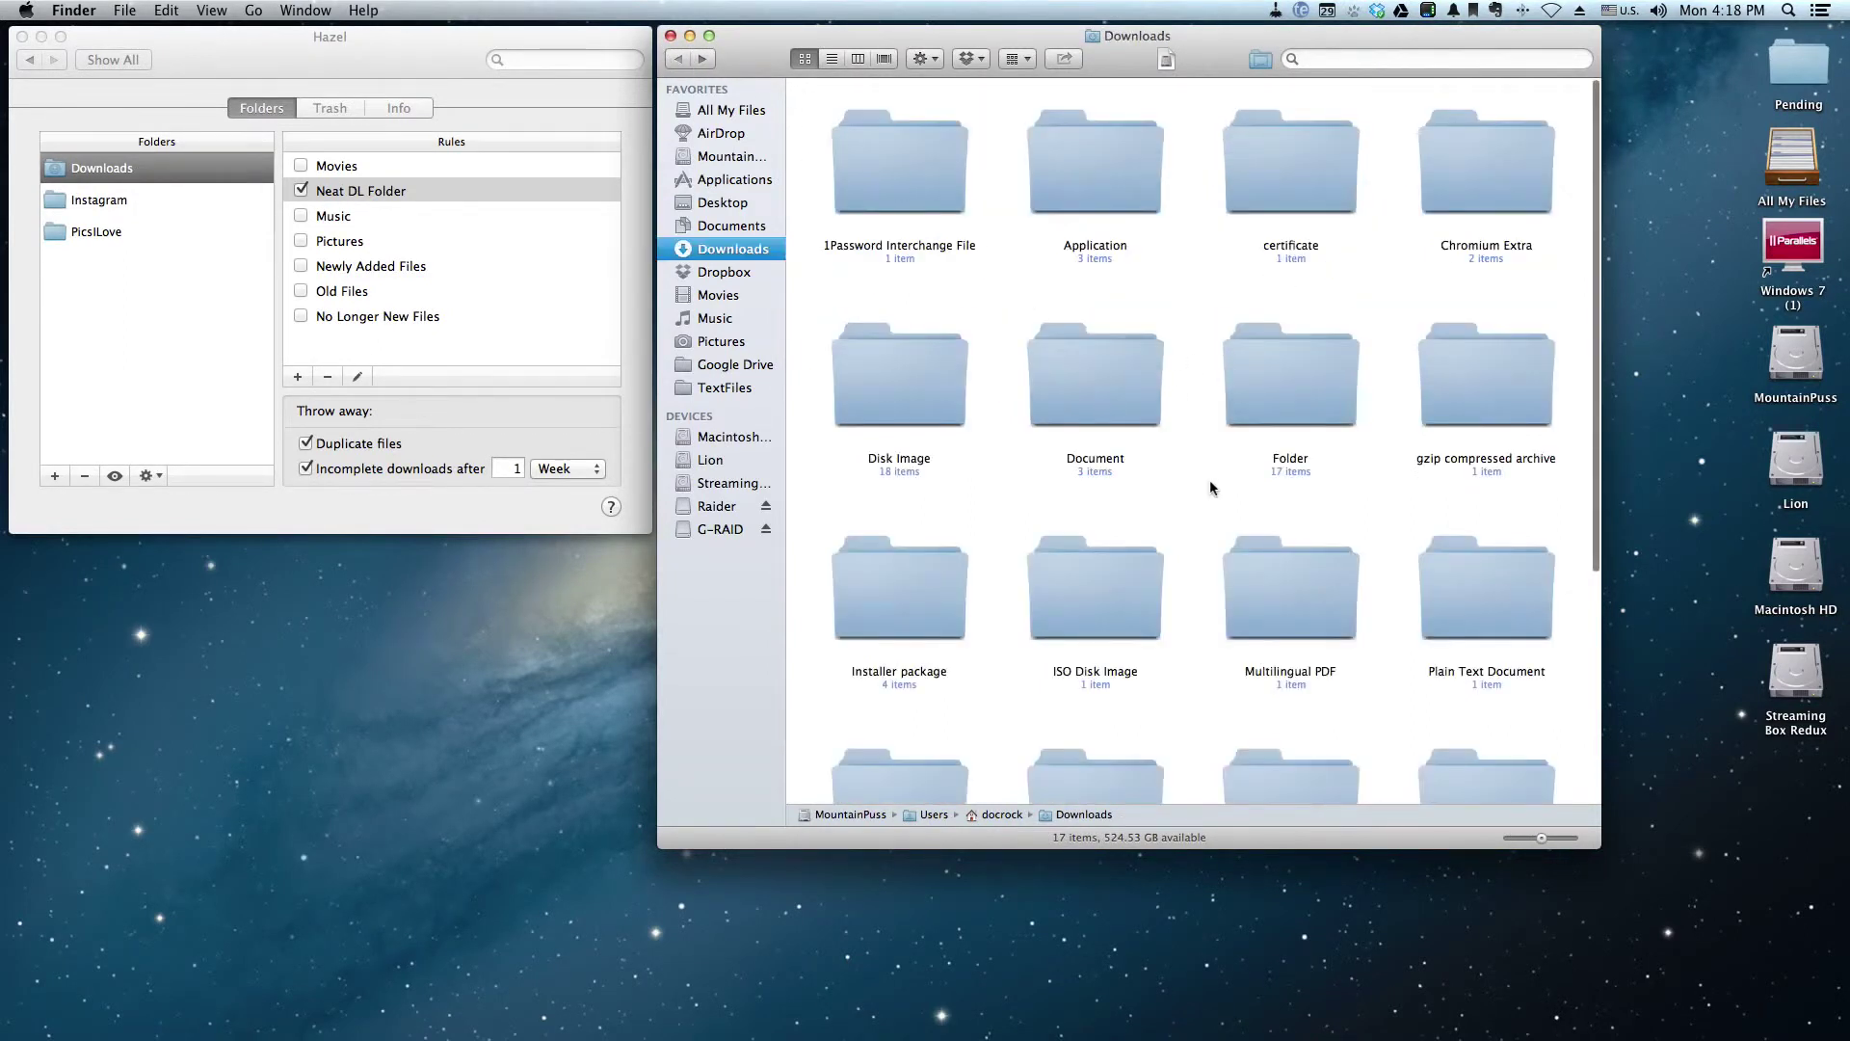
scroll(1210, 478, "down", 5)
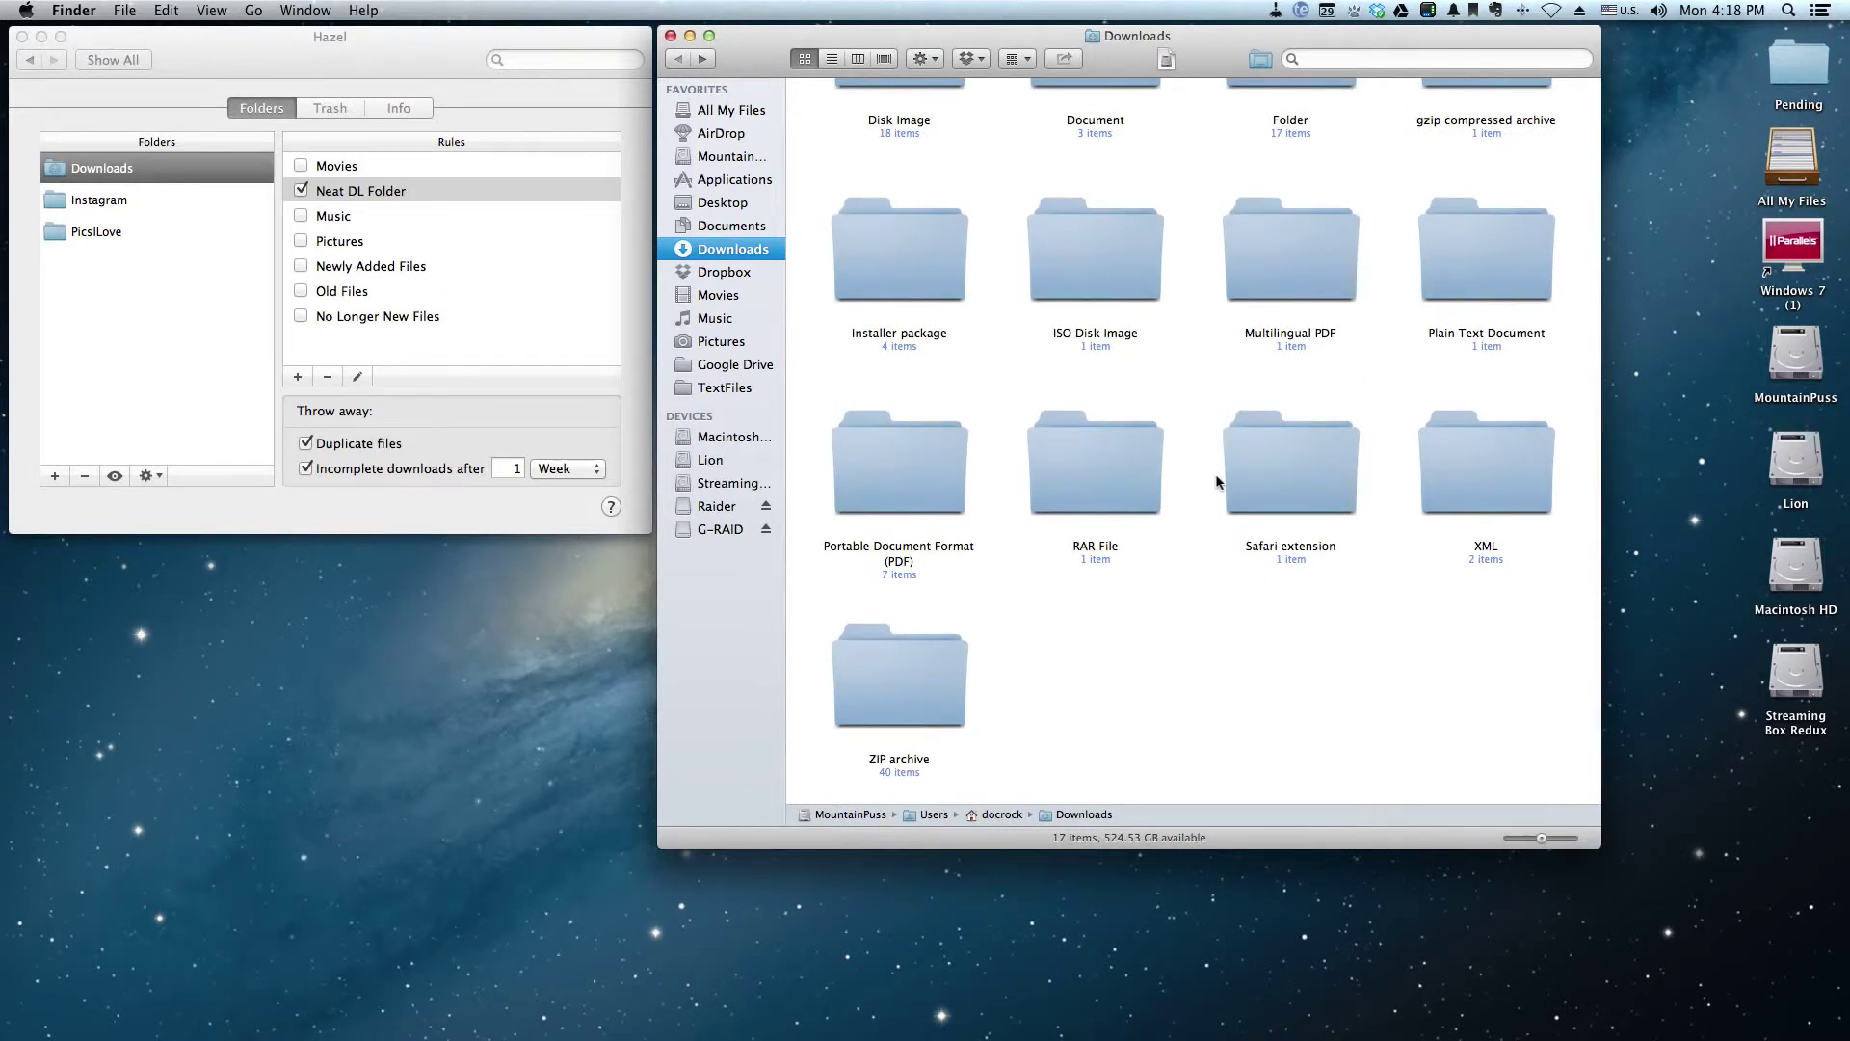
scroll(1218, 482, "up", 3)
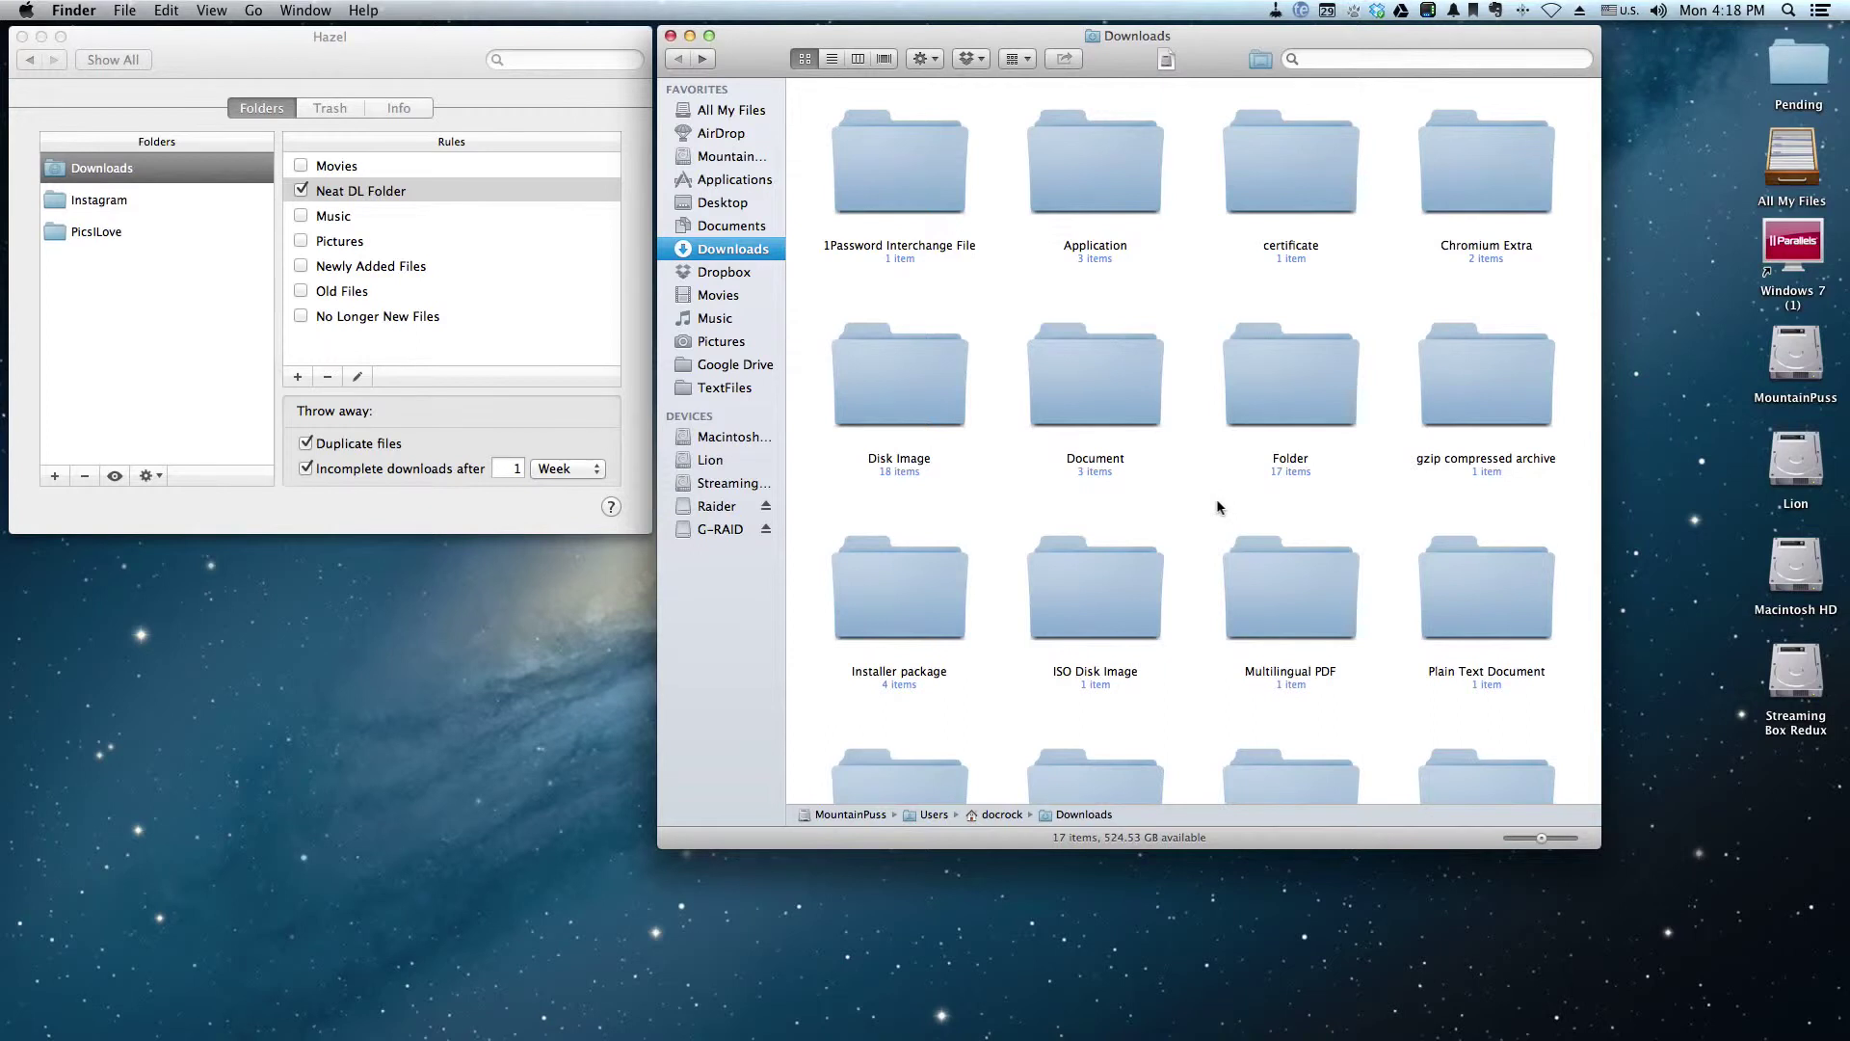
- Re-check the Movies, Music, Pictures, Newly Added Files, Old Files and No Longer New Files rules, then switch to Chrome
left_click(301, 167)
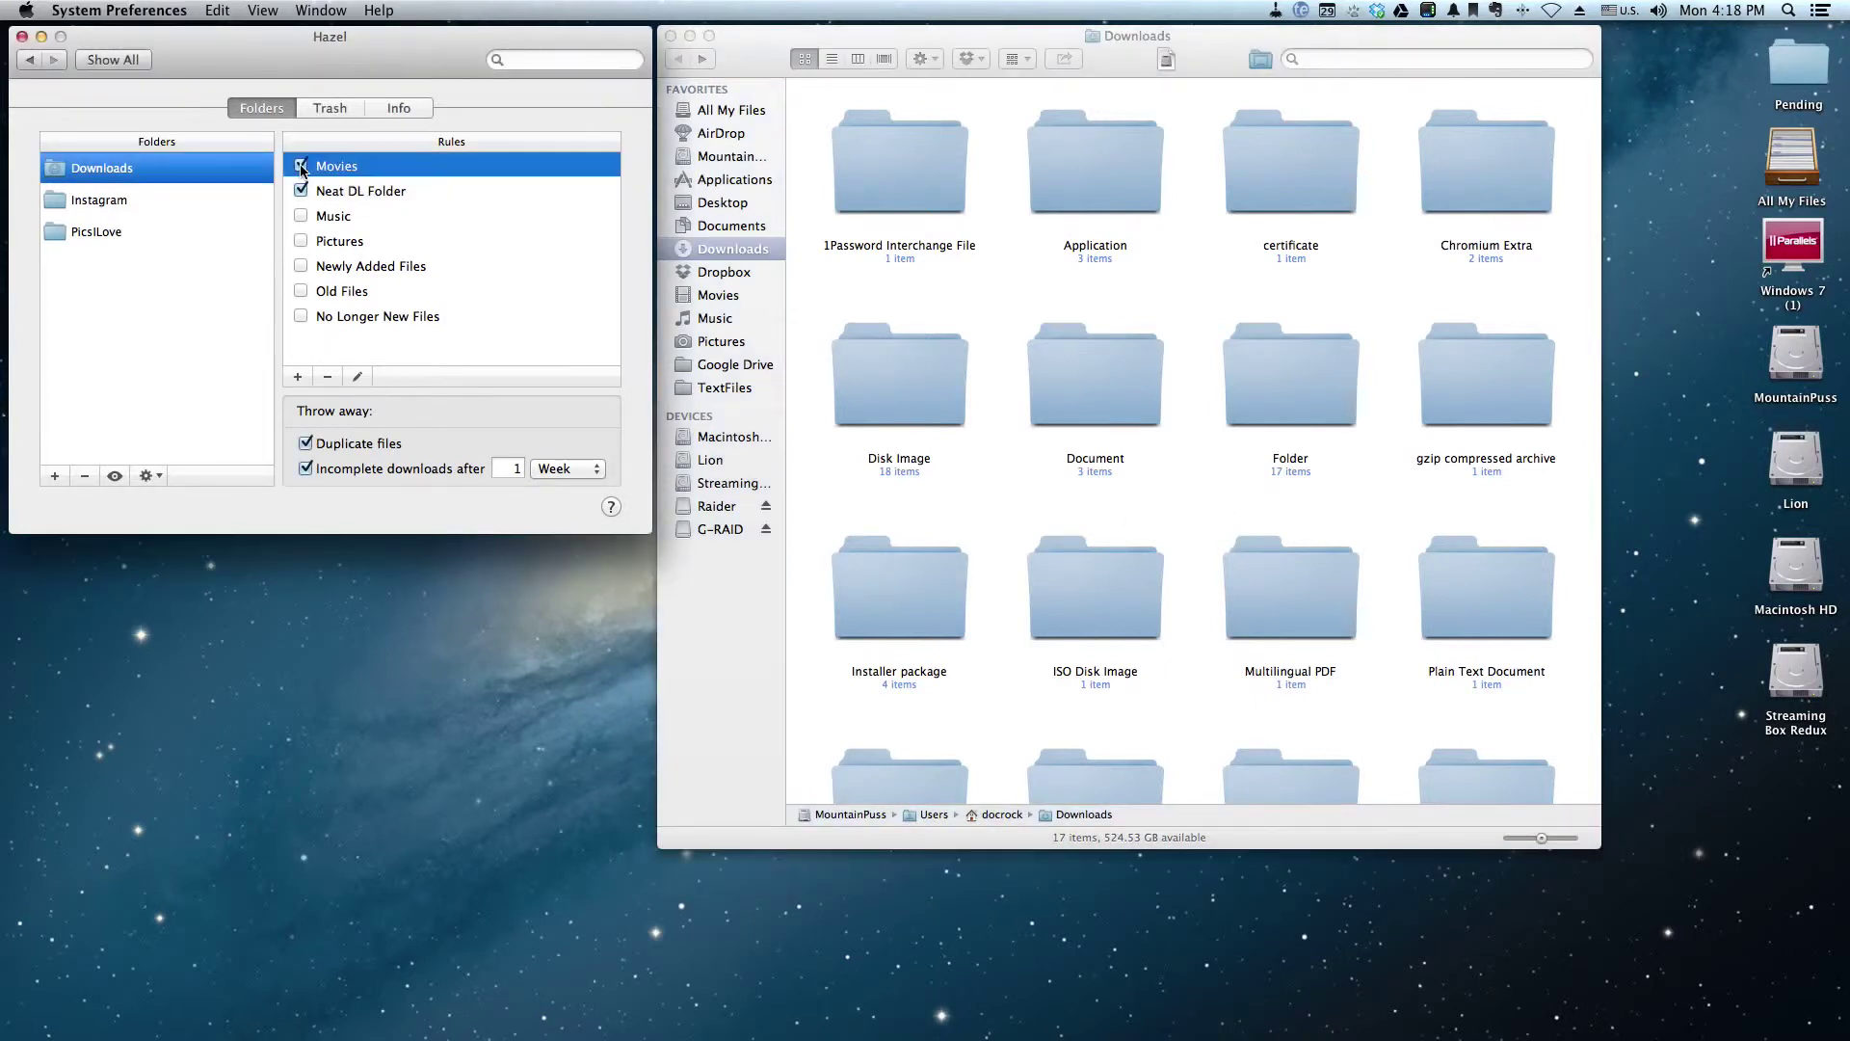
left_click(300, 216)
left_click(301, 240)
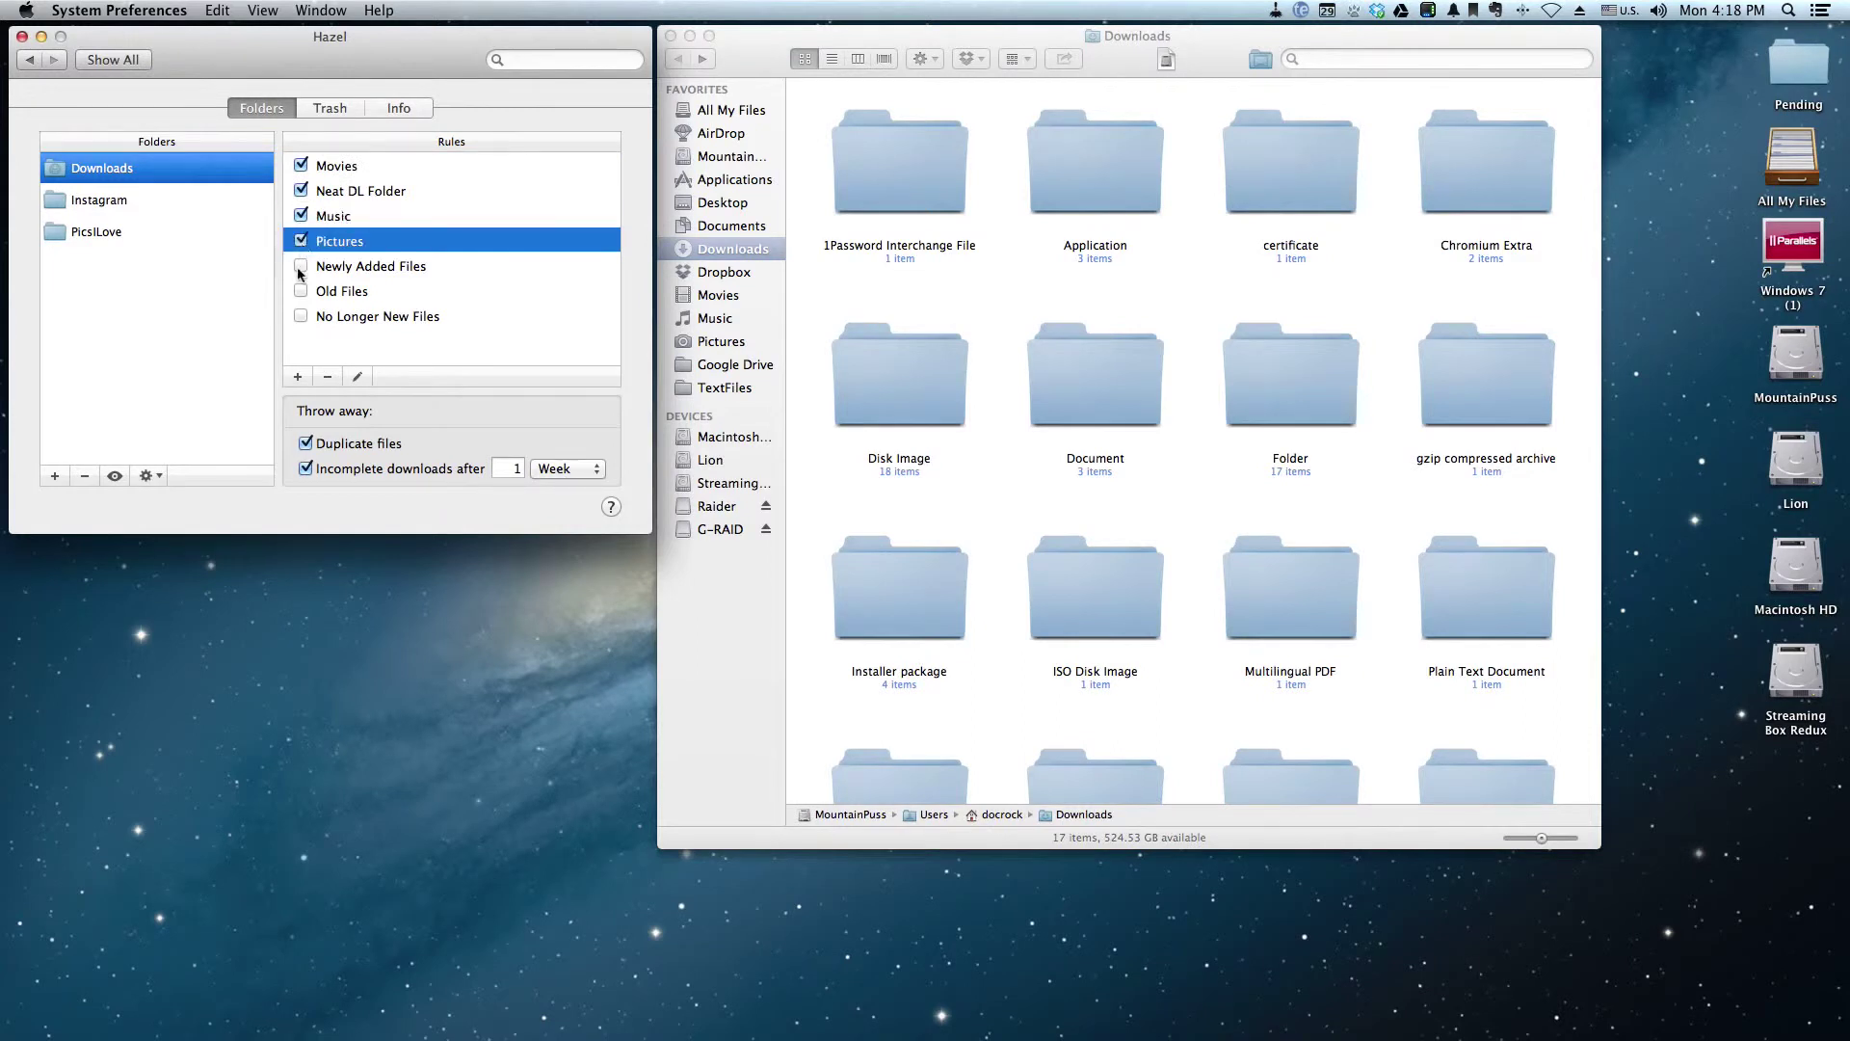
left_click(300, 266)
left_click(300, 292)
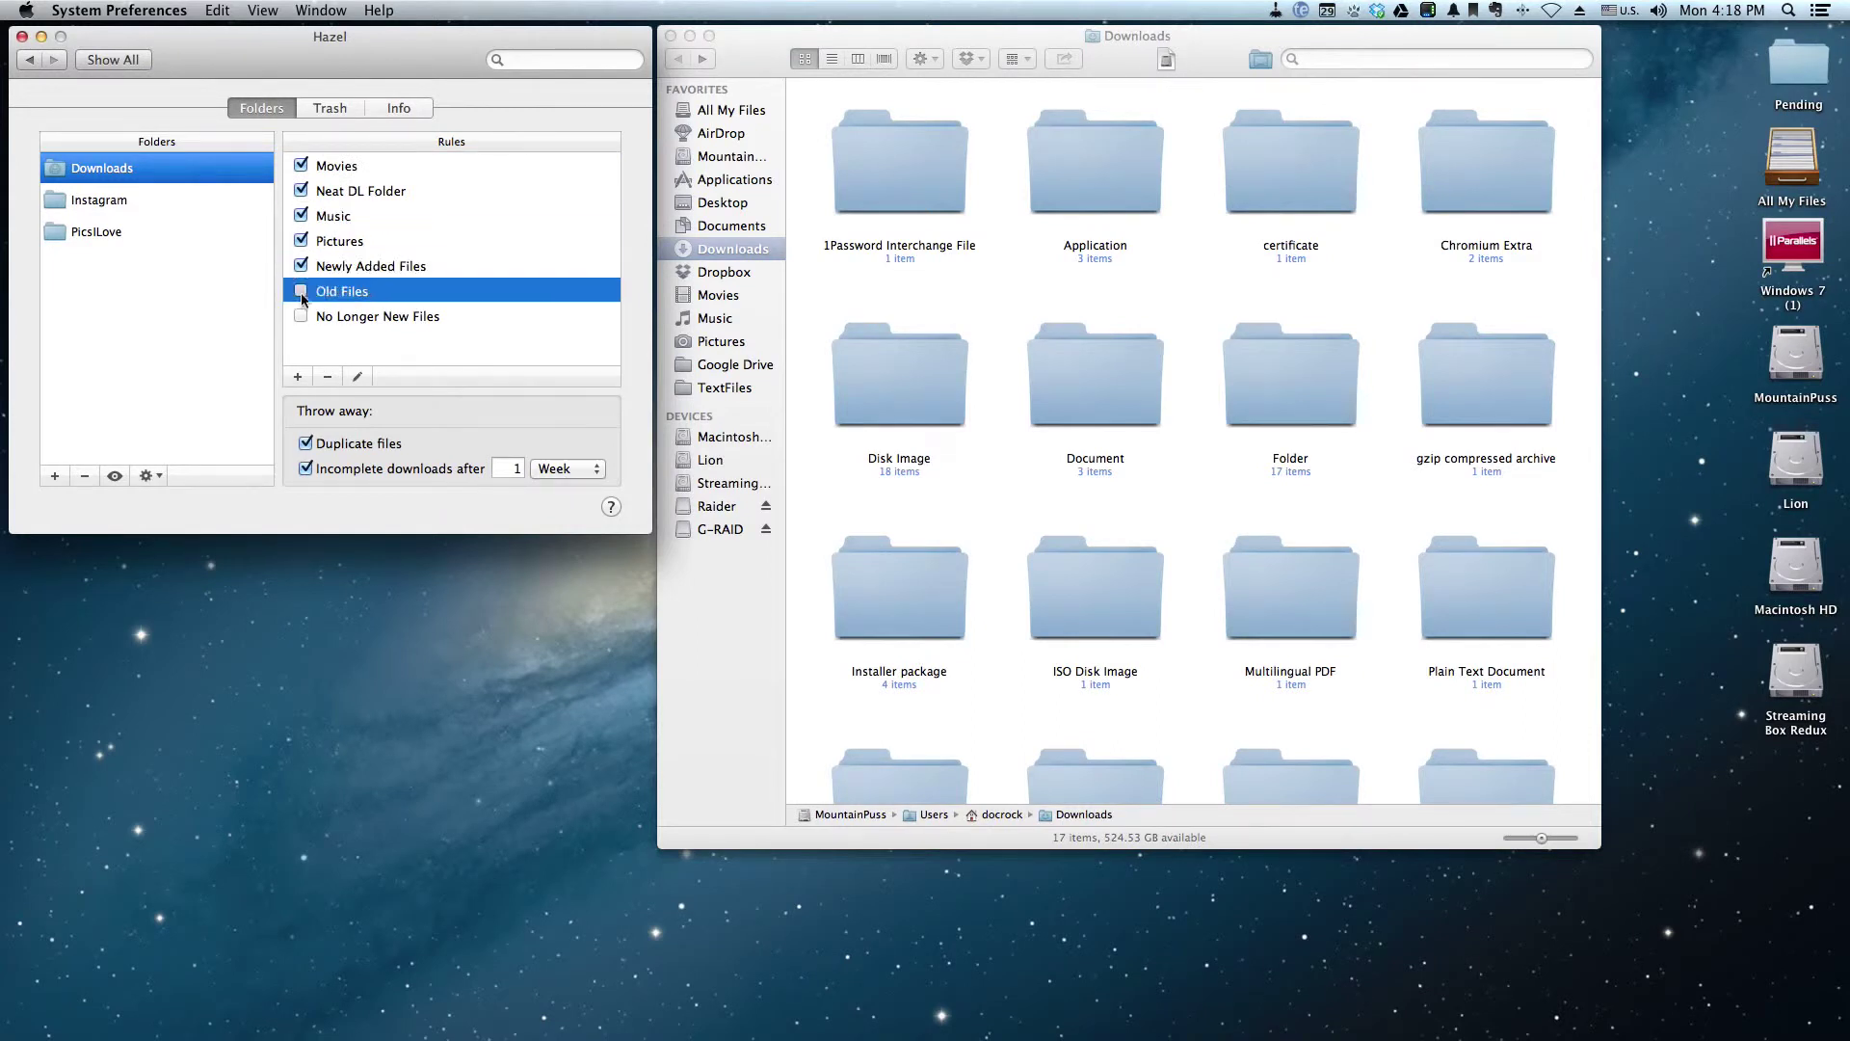
left_click(301, 316)
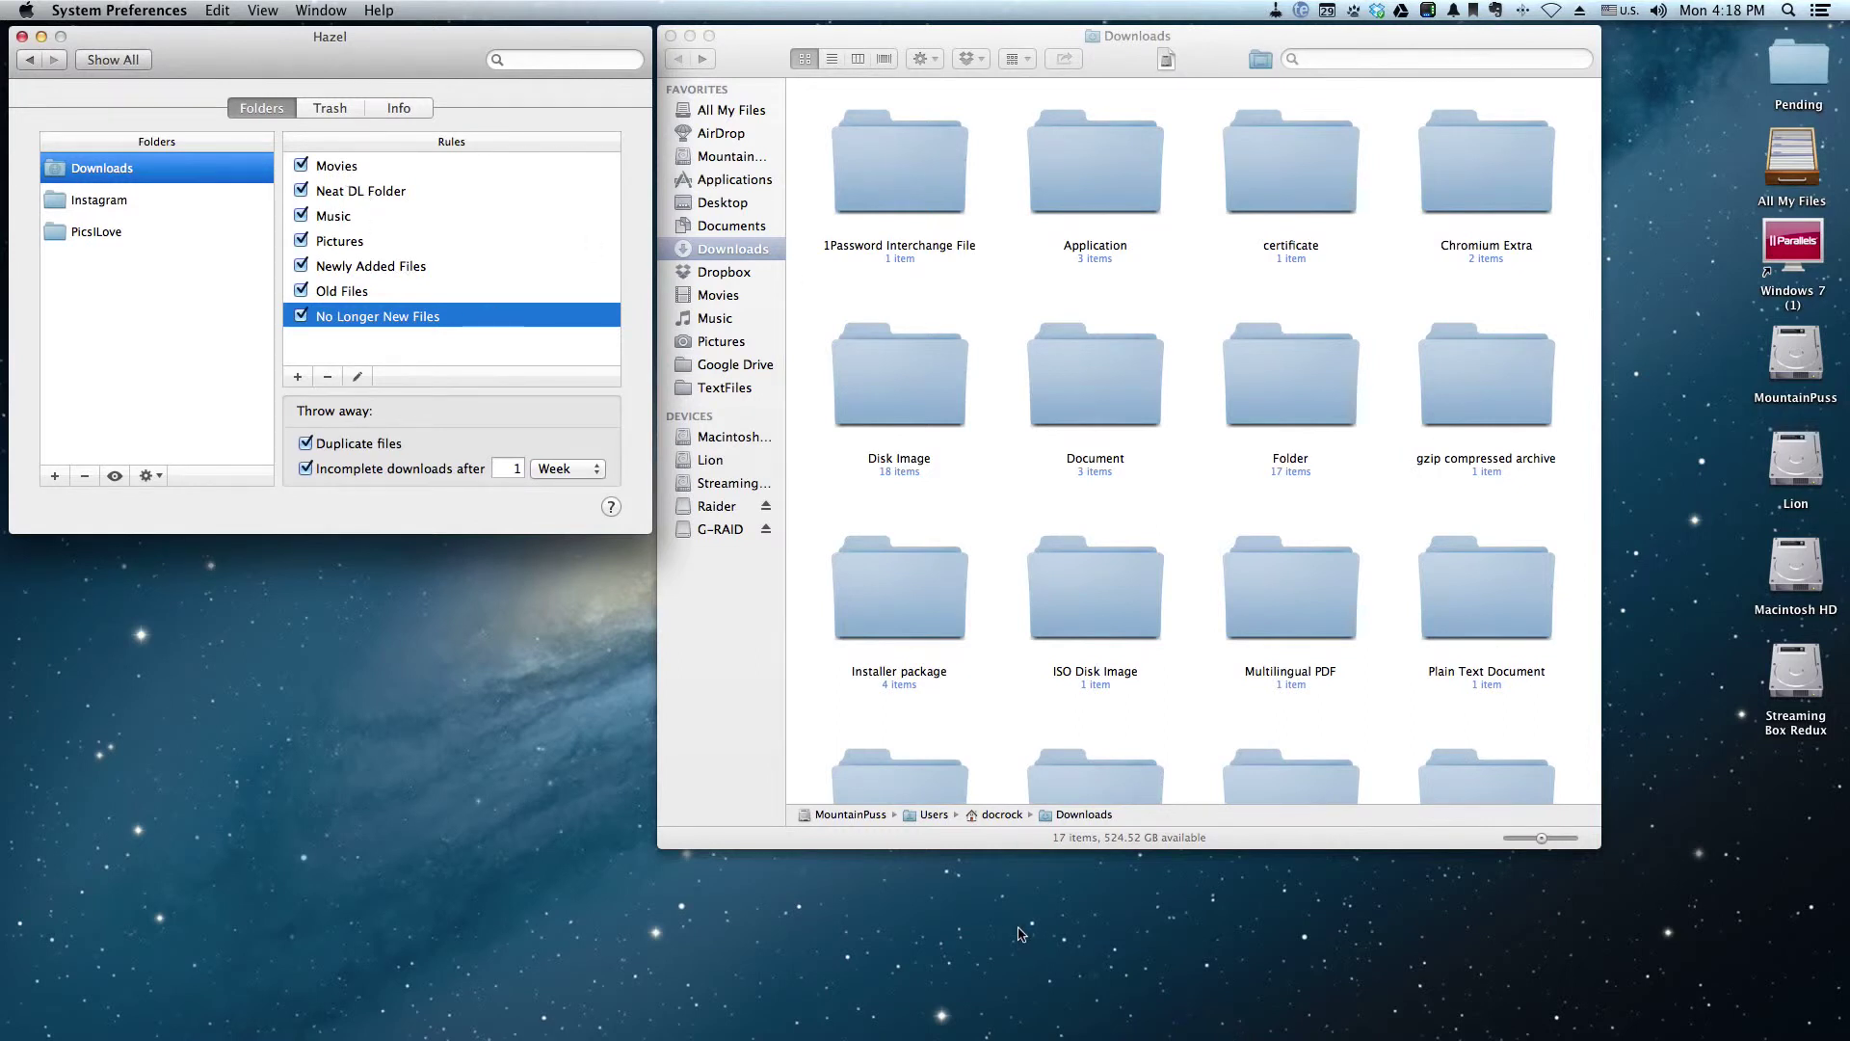
key("super+Tab")
key("super+Tab")
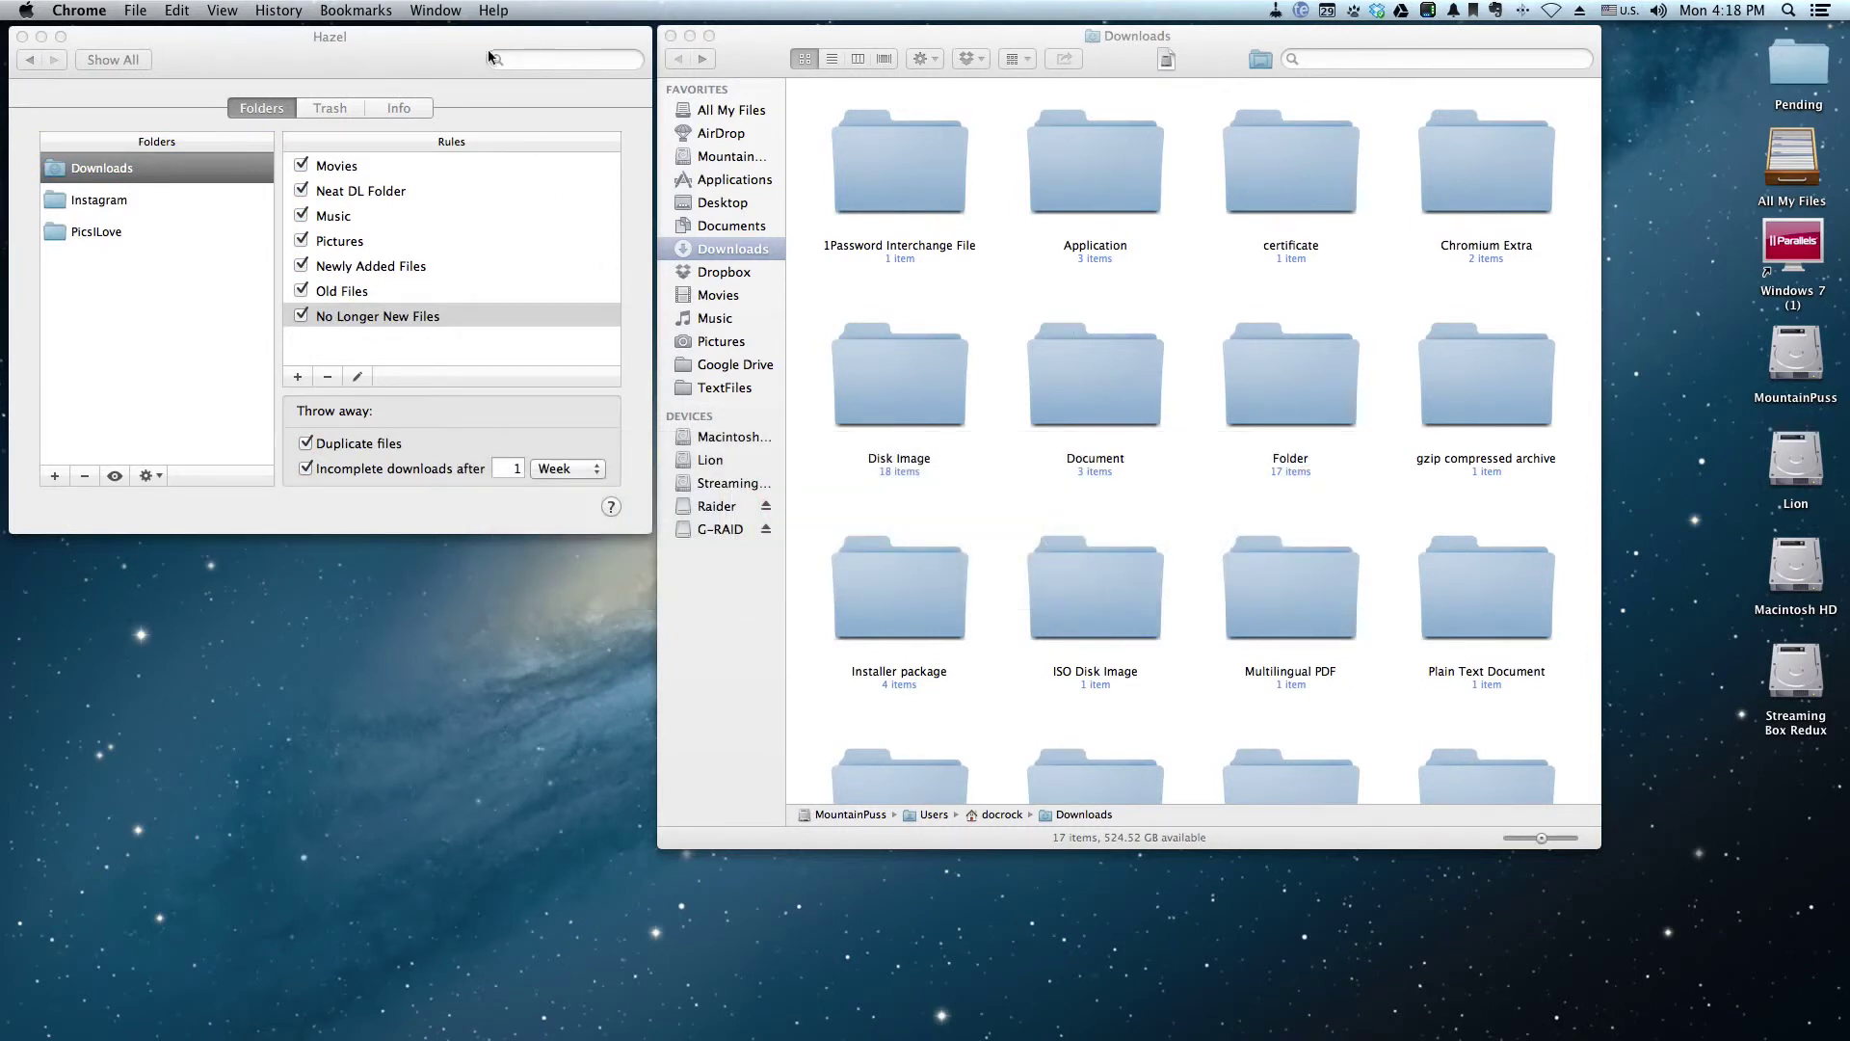
- Bring Chrome's Noodlesoft Hazel page window to the front and shift it slightly up and left
left_click(439, 12)
left_click(522, 226)
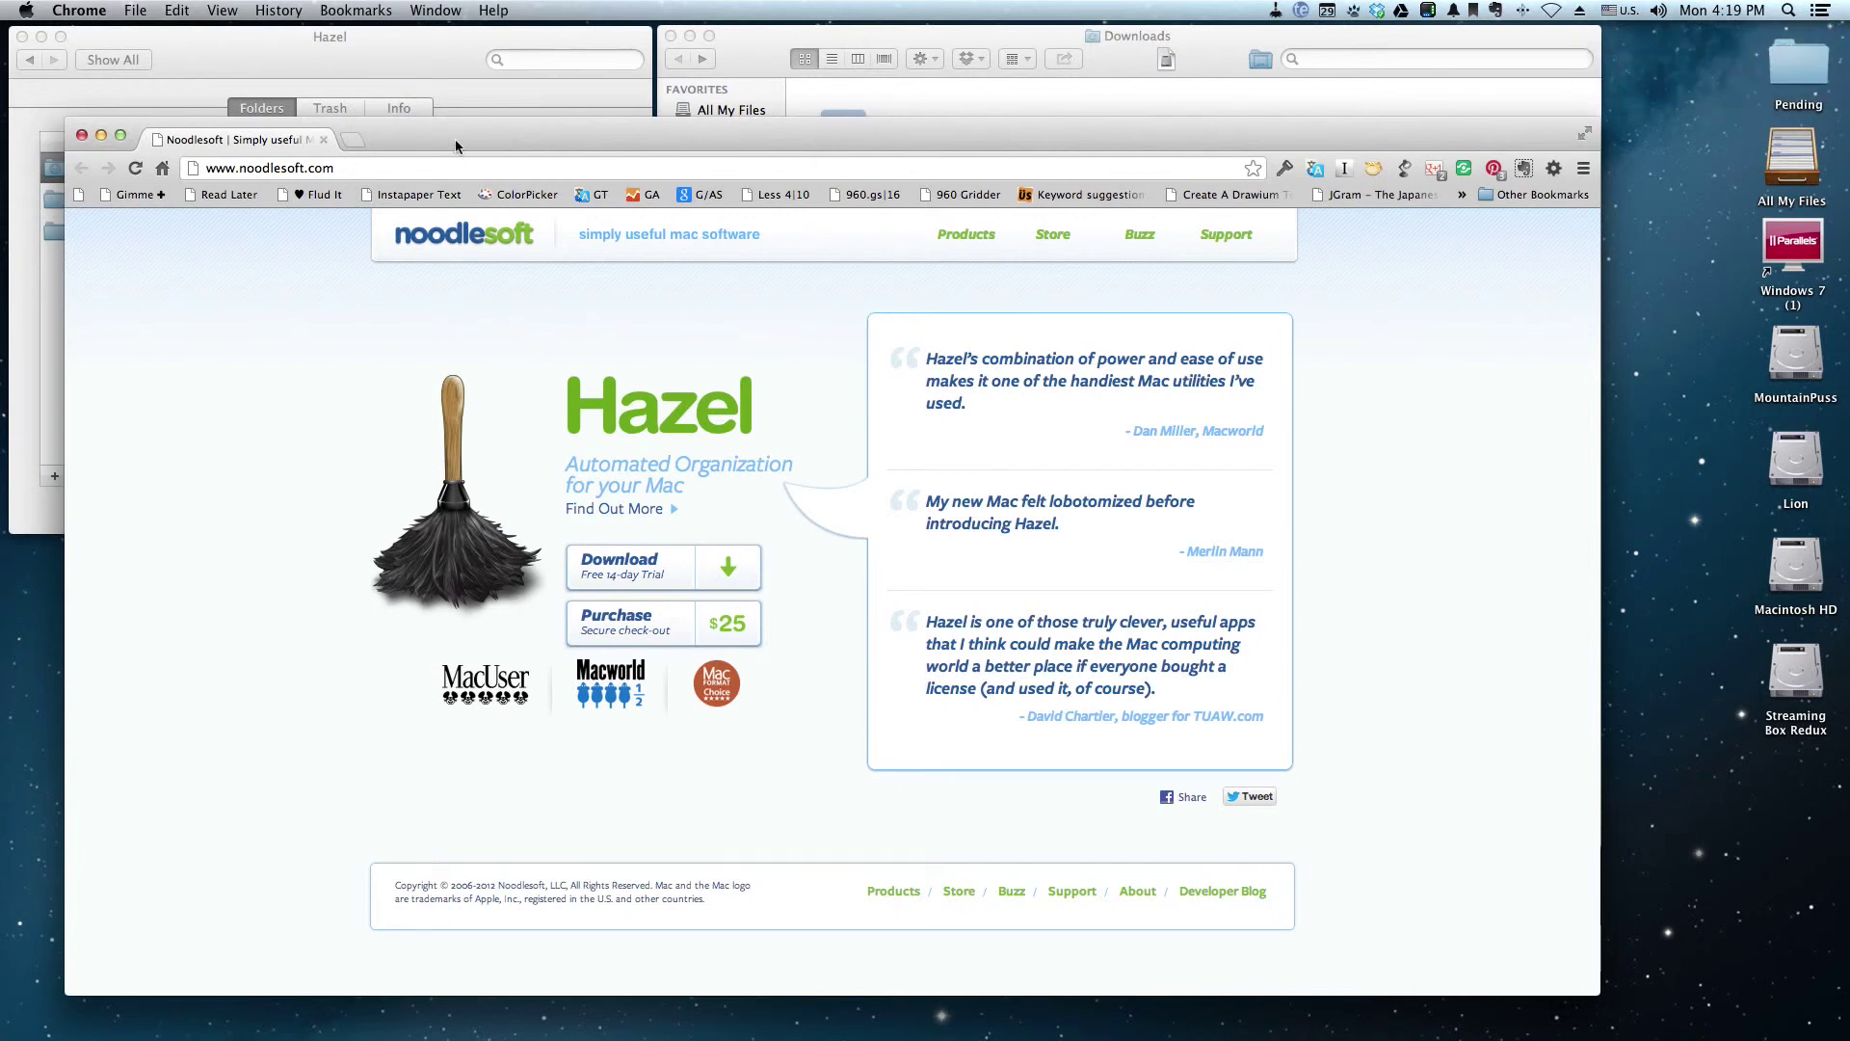
left_click_drag(455, 139, 421, 129)
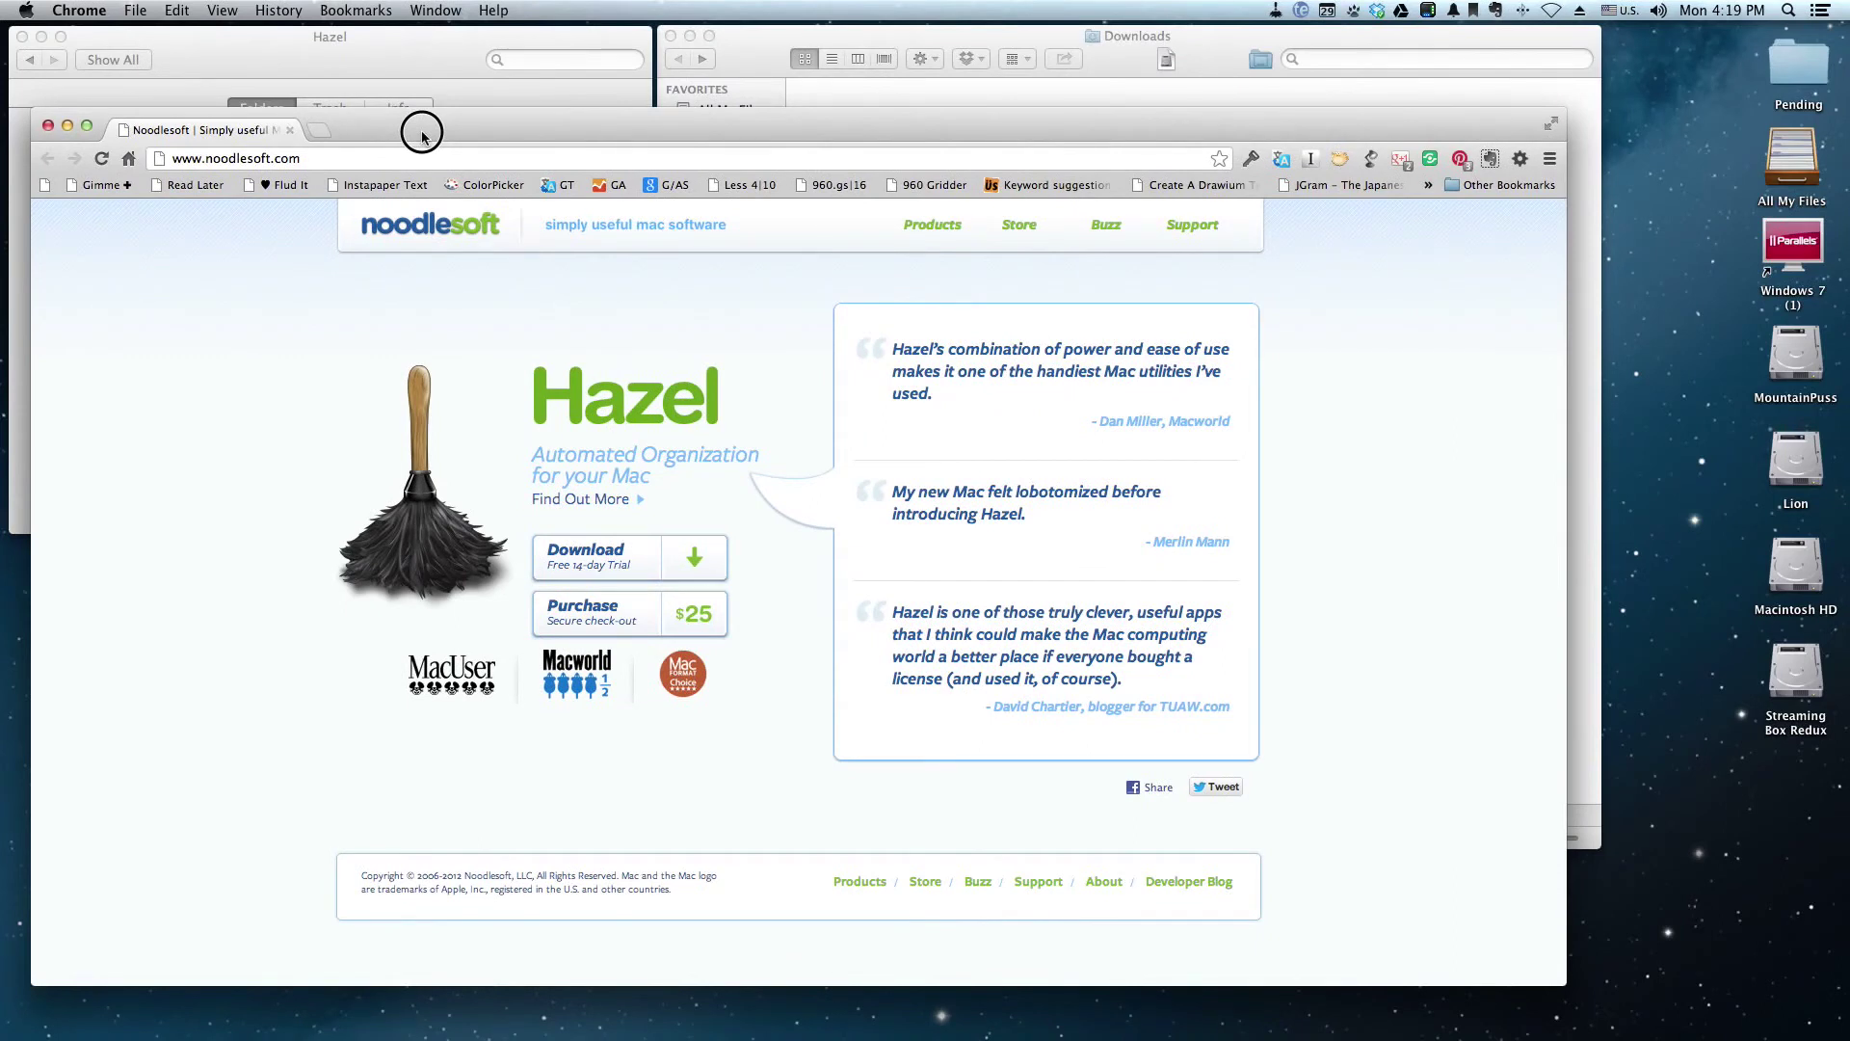